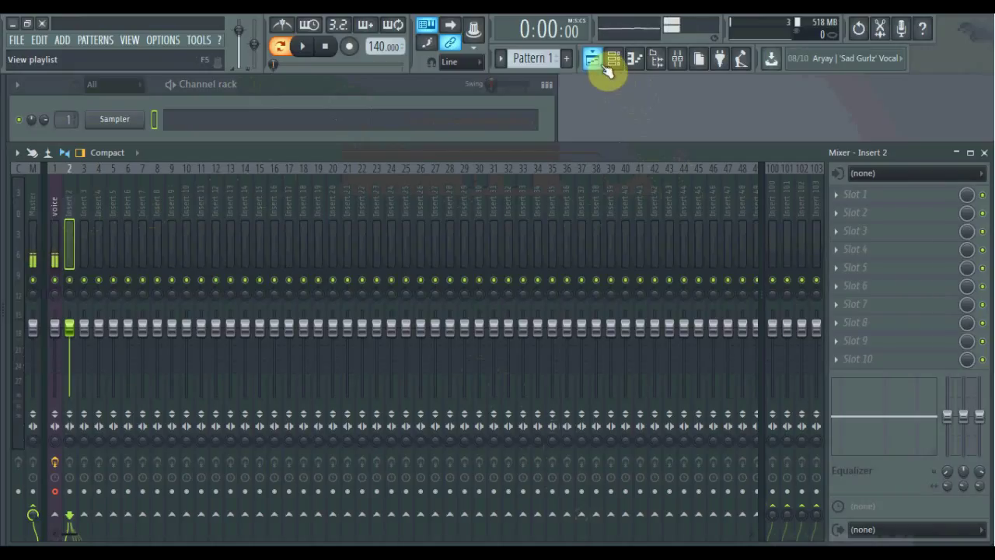
- Show the Playlist and resize its window so it extends down over the Mixer beside the first mixer tracks
{"action": "left_click", "coordinate": [593, 60]}
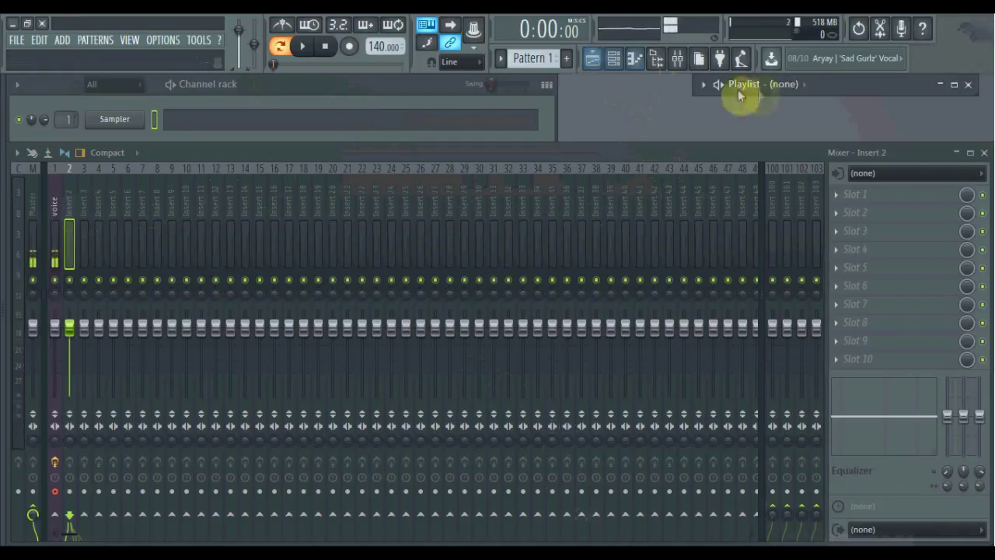
{"action": "left_click", "coordinate": [824, 91]}
{"action": "left_click", "coordinate": [952, 83]}
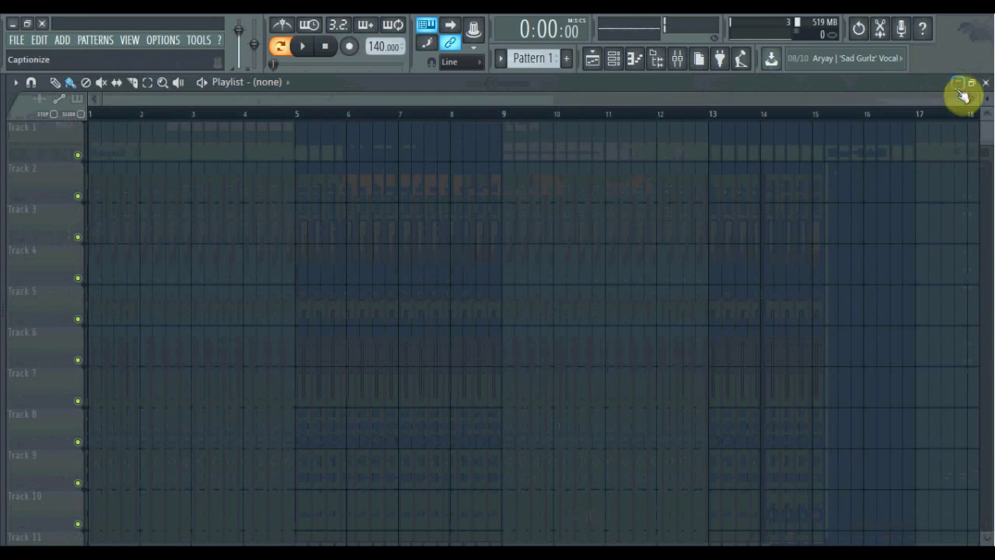
{"action": "key", "text": "Return"}
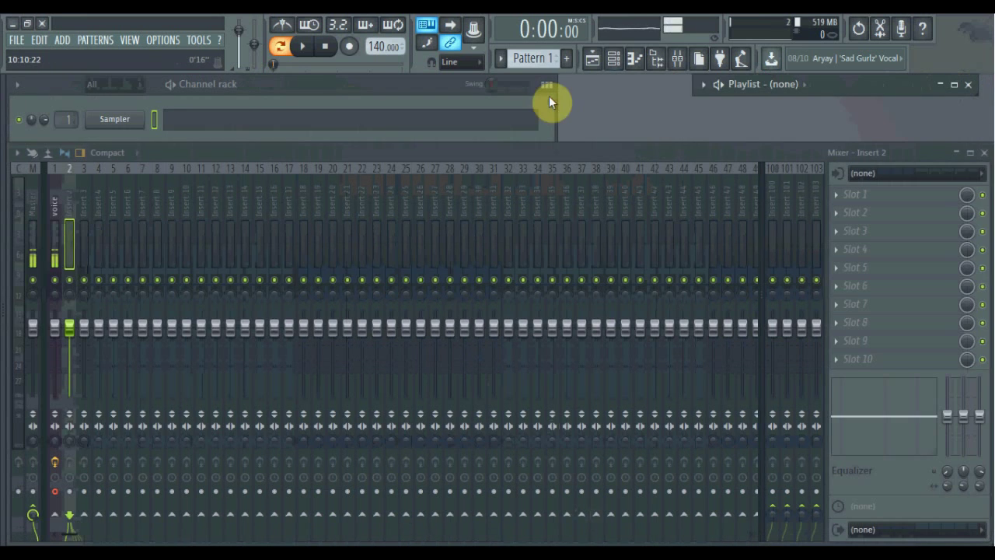
{"action": "left_click_drag", "start_coordinate": [830, 95], "coordinate": [826, 220]}
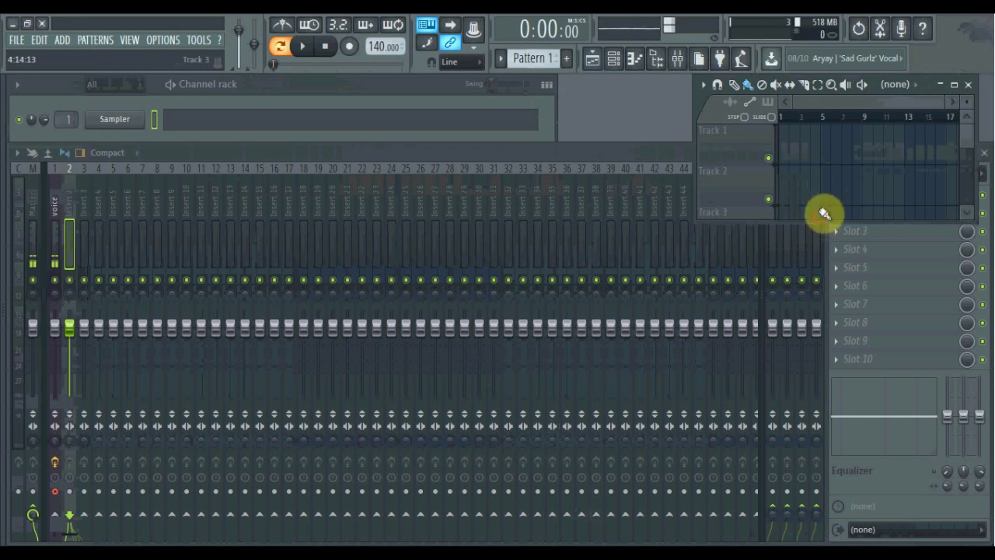
{"action": "left_click_drag", "start_coordinate": [694, 223], "coordinate": [450, 455]}
{"action": "left_click_drag", "start_coordinate": [804, 84], "coordinate": [818, 84]}
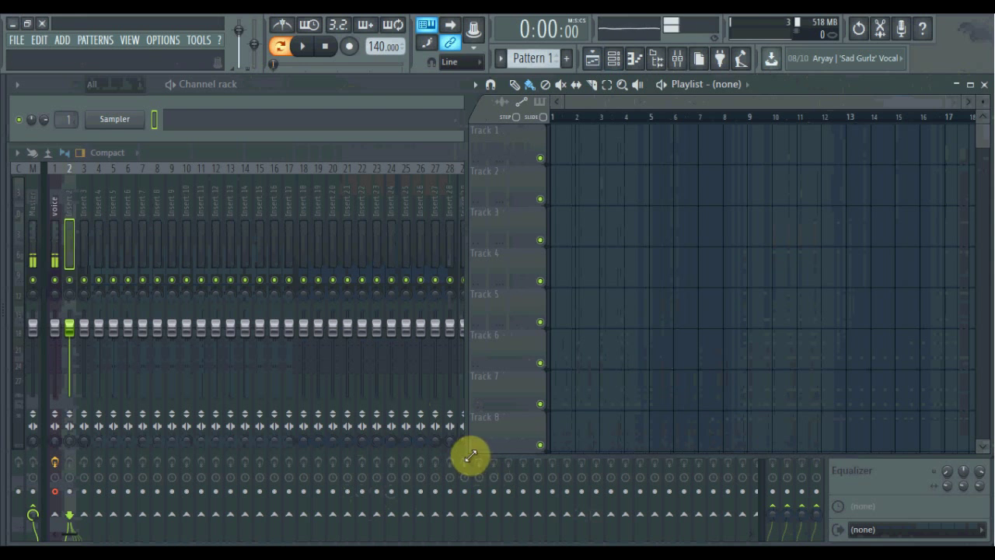
{"action": "left_click_drag", "start_coordinate": [471, 456], "coordinate": [402, 542]}
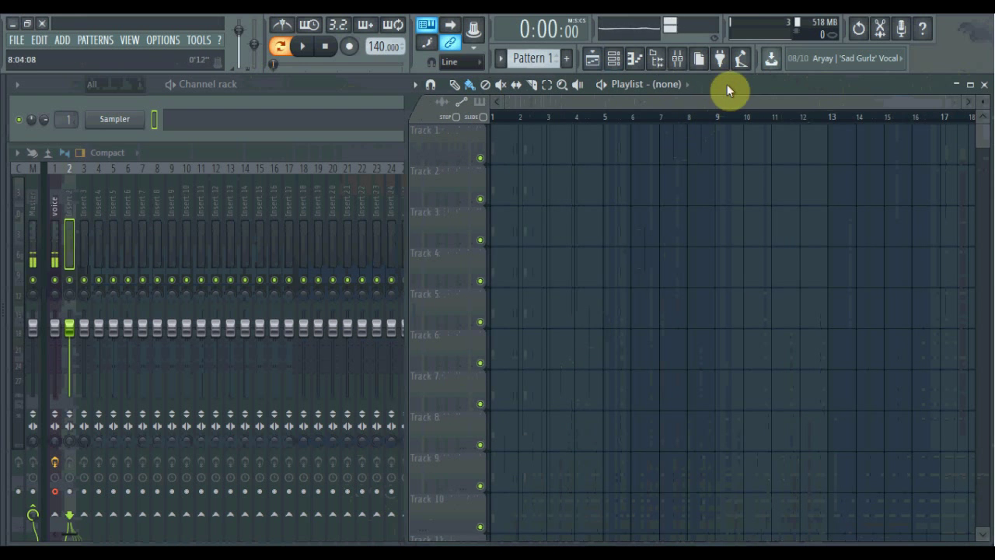
- Bring the overlapping Channel rack, Mixer and Playlist windows to the front in turn to examine how they stack
{"action": "left_click", "coordinate": [349, 89]}
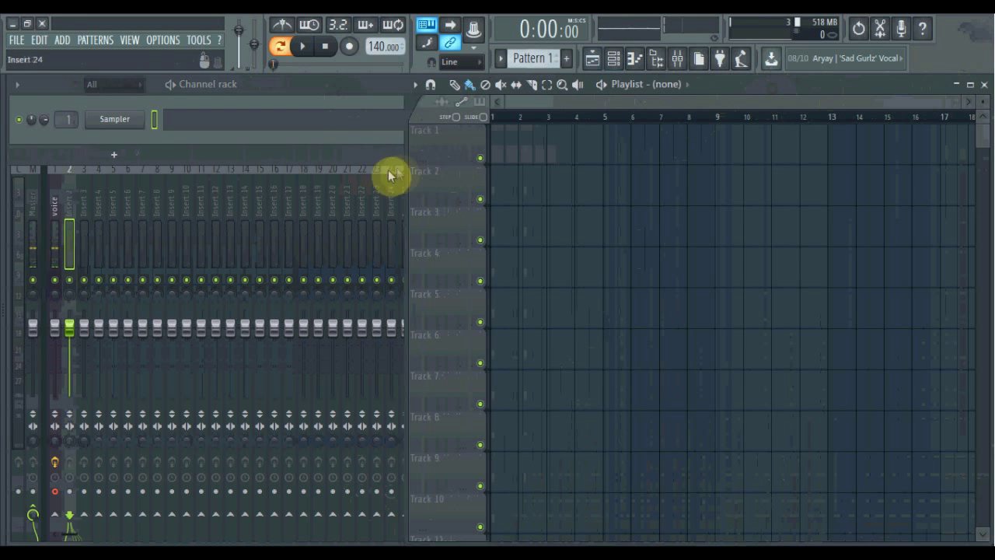
{"action": "left_click", "coordinate": [363, 206]}
{"action": "left_click", "coordinate": [233, 209]}
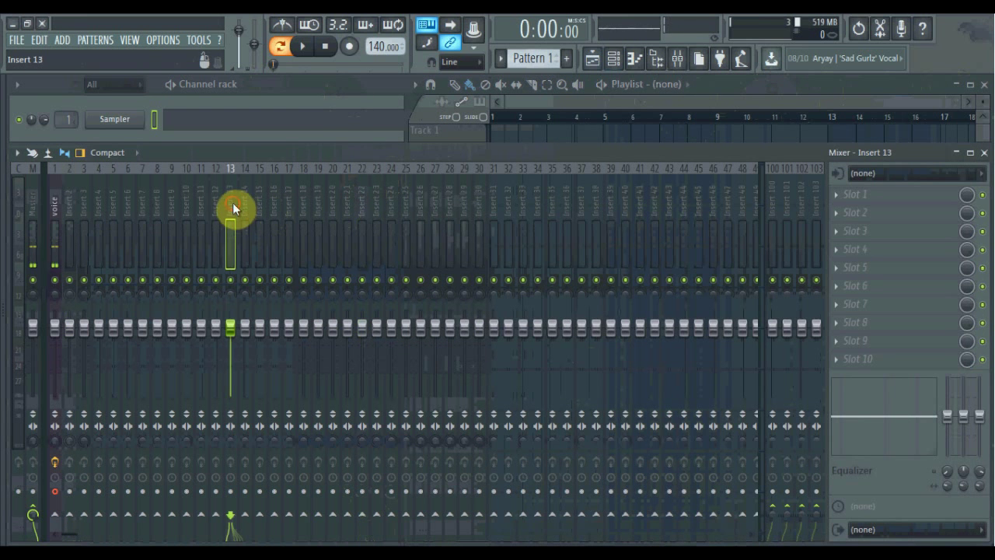
{"action": "left_click", "coordinate": [360, 80]}
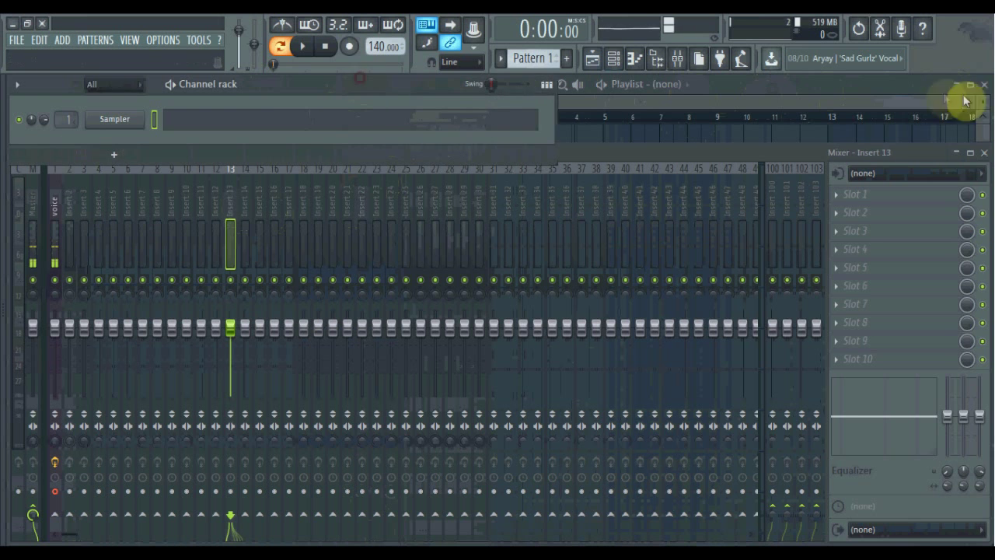
{"action": "left_click", "coordinate": [880, 93]}
{"action": "left_click", "coordinate": [355, 157]}
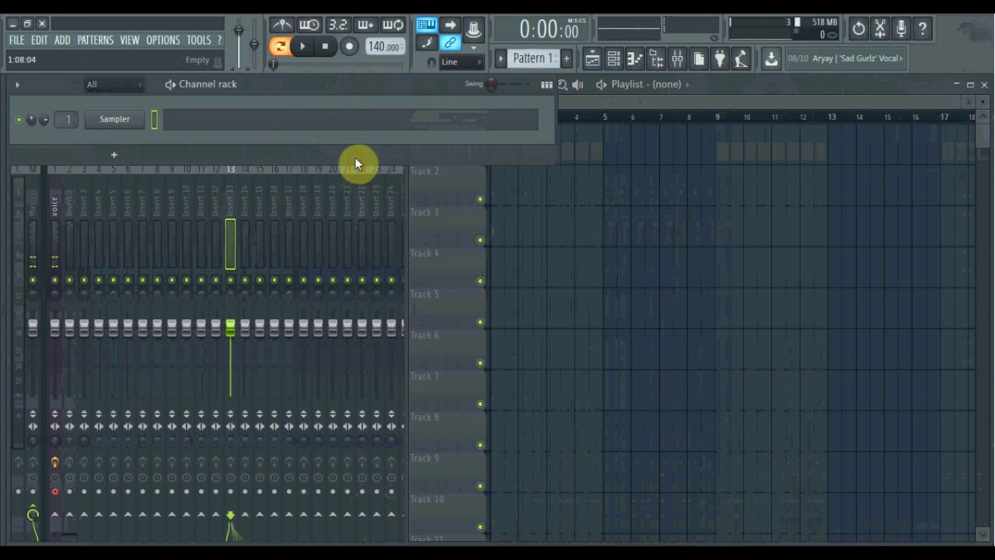
{"action": "left_click", "coordinate": [339, 191]}
{"action": "left_click", "coordinate": [496, 95]}
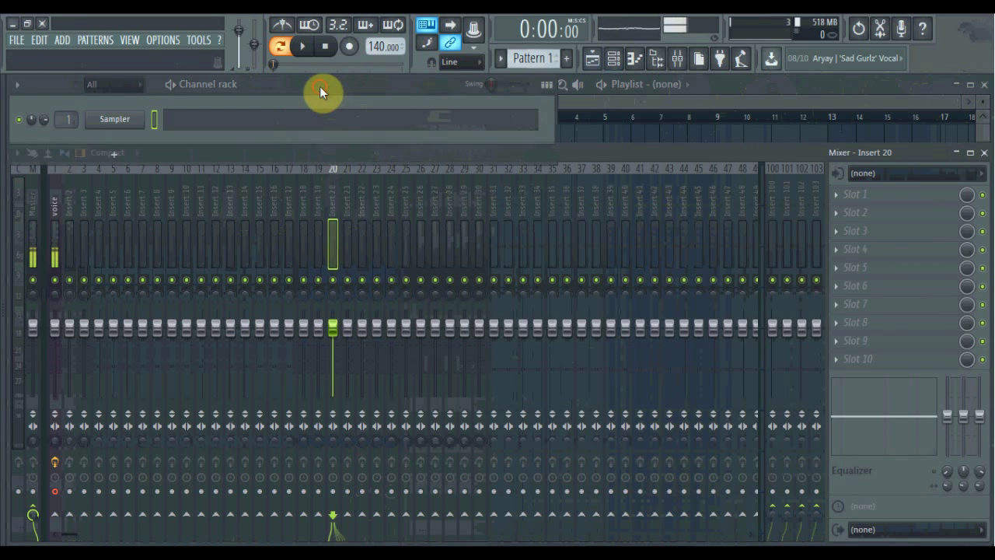
- Insert a Wasp and a Wasp XT instrument channel above the Sampler in the Channel rack
{"action": "right_click", "coordinate": [114, 122]}
{"action": "mouse_move", "coordinate": [174, 190]}
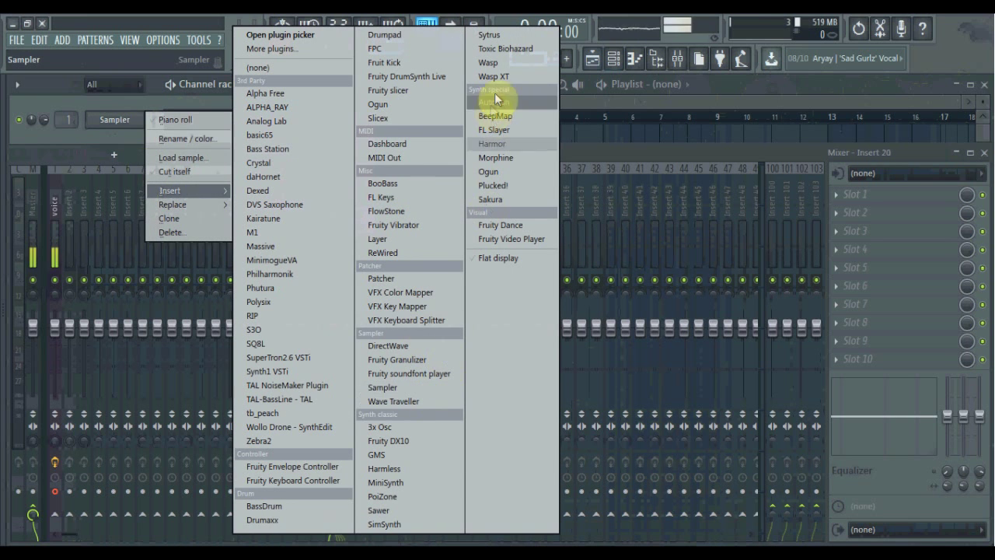
{"action": "left_click", "coordinate": [502, 68]}
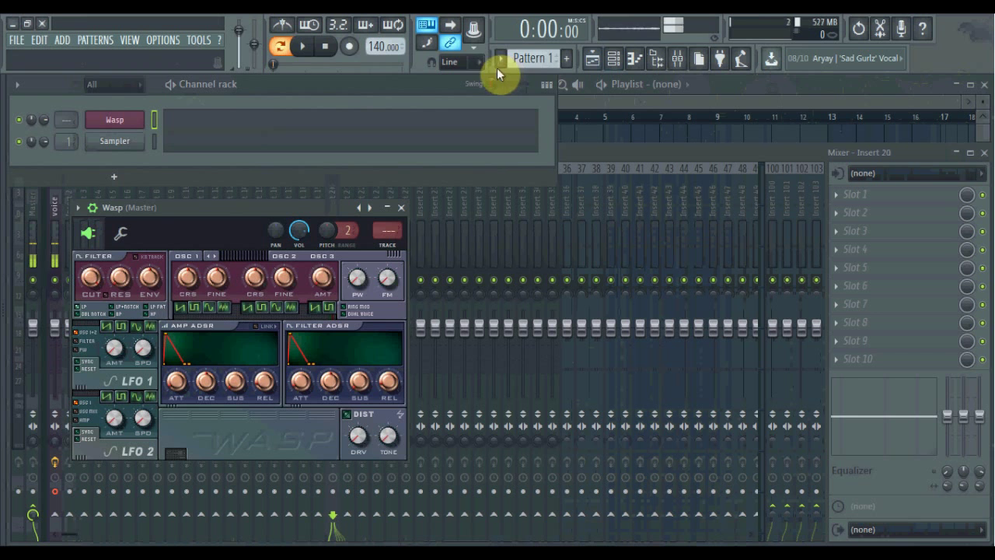
{"action": "right_click", "coordinate": [114, 122]}
{"action": "mouse_move", "coordinate": [189, 181]}
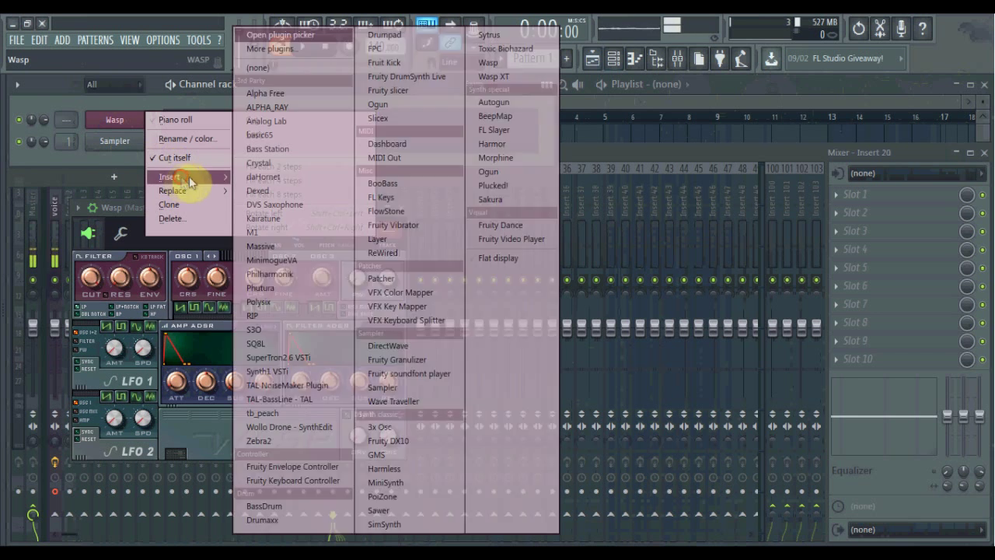
{"action": "left_click", "coordinate": [516, 76]}
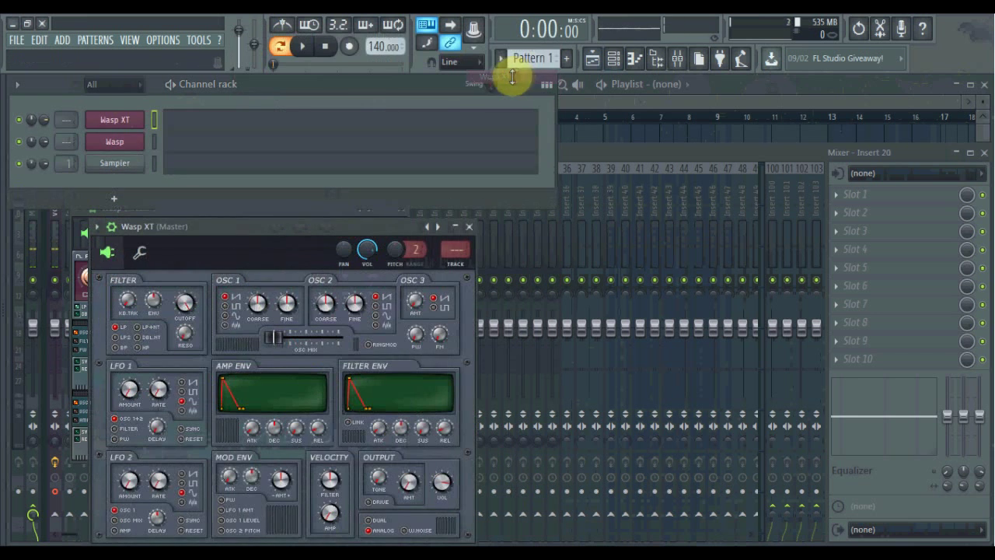
- Route the Wasp XT channel to mixer track 19
{"action": "left_click", "coordinate": [116, 140]}
{"action": "left_click", "coordinate": [117, 122]}
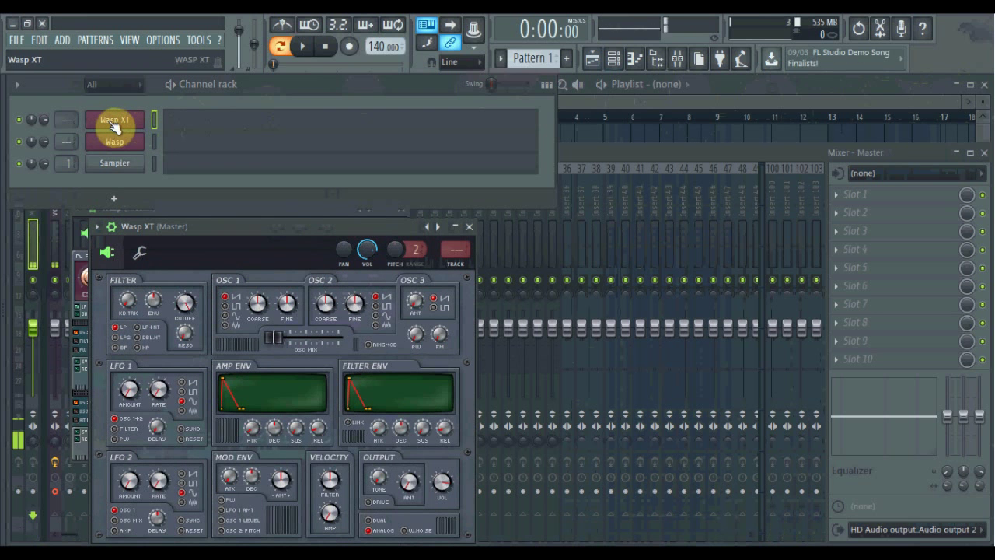
{"action": "left_click", "coordinate": [150, 135]}
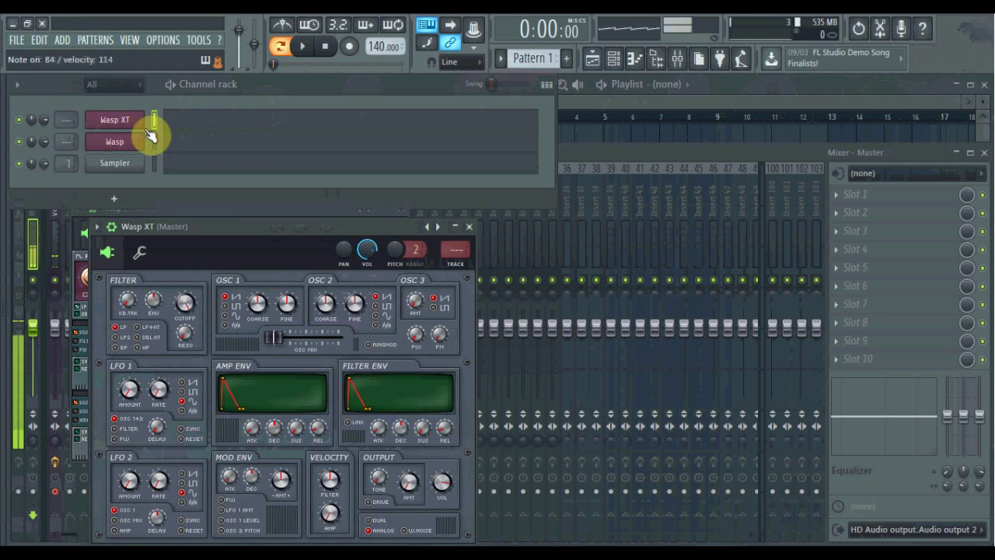
{"action": "left_click", "coordinate": [319, 195]}
{"action": "right_click", "coordinate": [321, 168]}
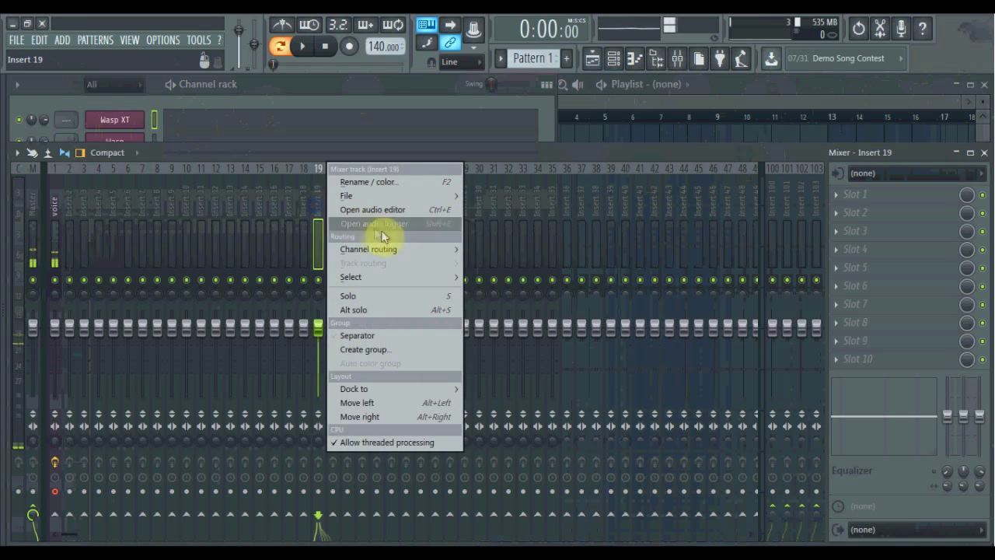
{"action": "mouse_move", "coordinate": [381, 249]}
{"action": "left_click", "coordinate": [526, 252]}
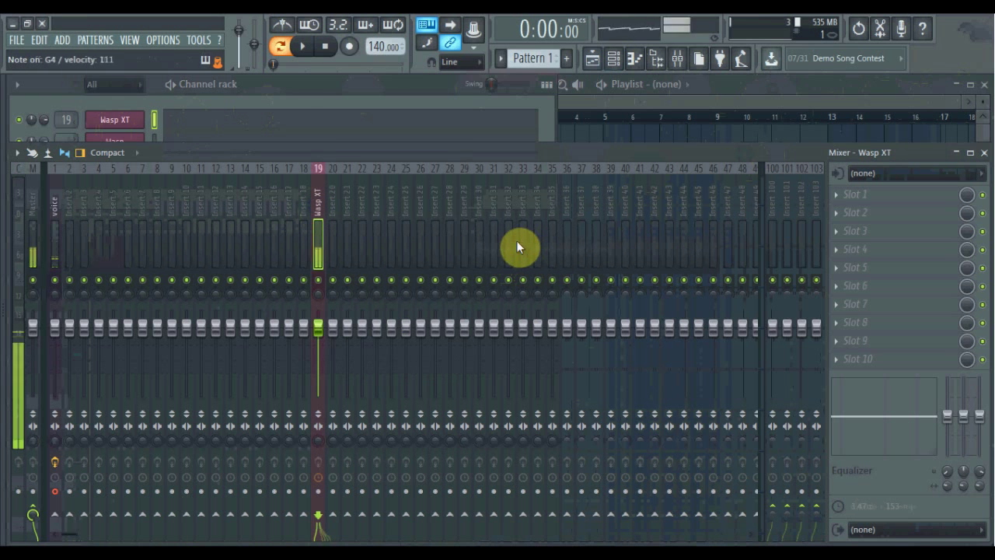
- Reopen the Wasp XT plugin window, reposition it over the workspace and show its miscellaneous functions page
{"action": "left_click", "coordinate": [136, 122]}
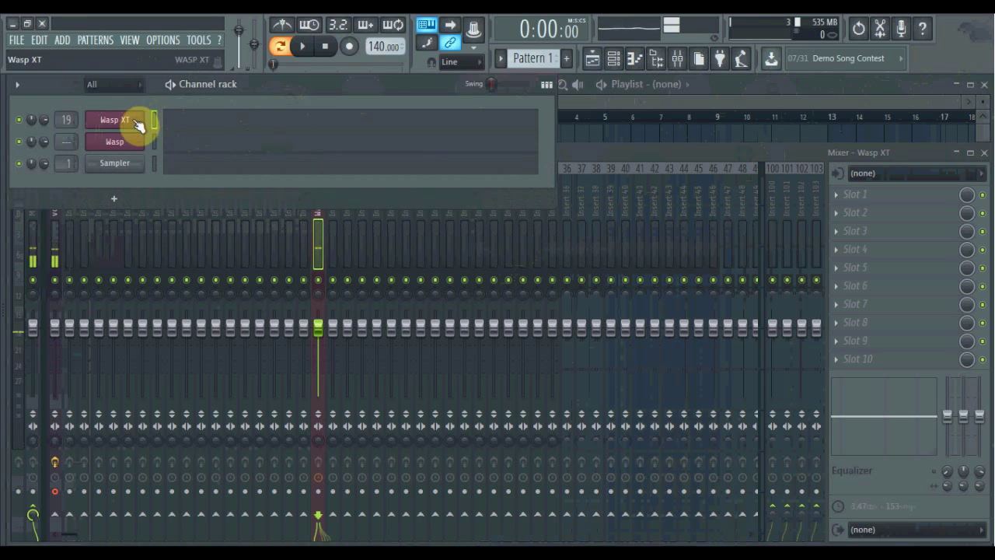
{"action": "left_click", "coordinate": [117, 121]}
{"action": "left_click_drag", "start_coordinate": [310, 227], "coordinate": [413, 173]}
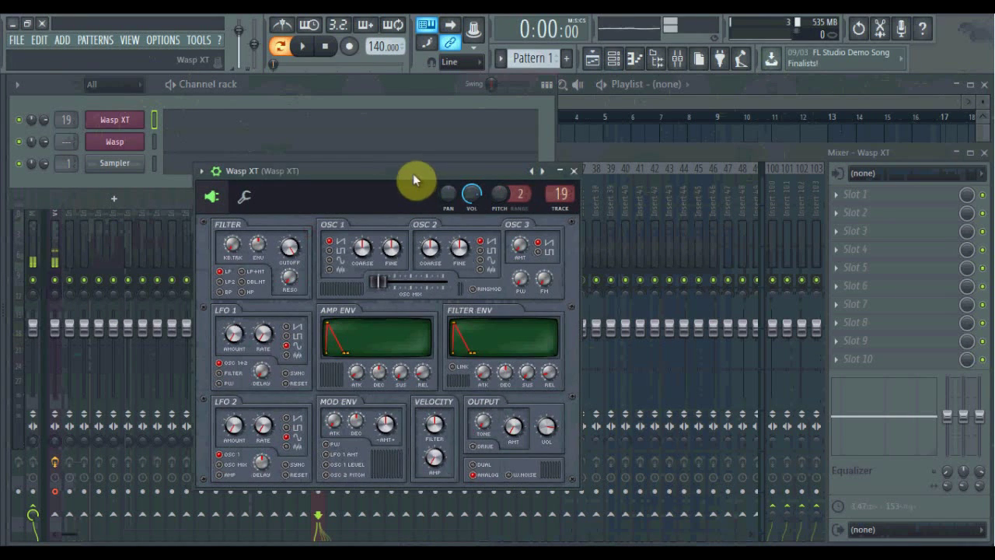
{"action": "left_click", "coordinate": [248, 199]}
{"action": "left_click_drag", "start_coordinate": [336, 168], "coordinate": [306, 130]}
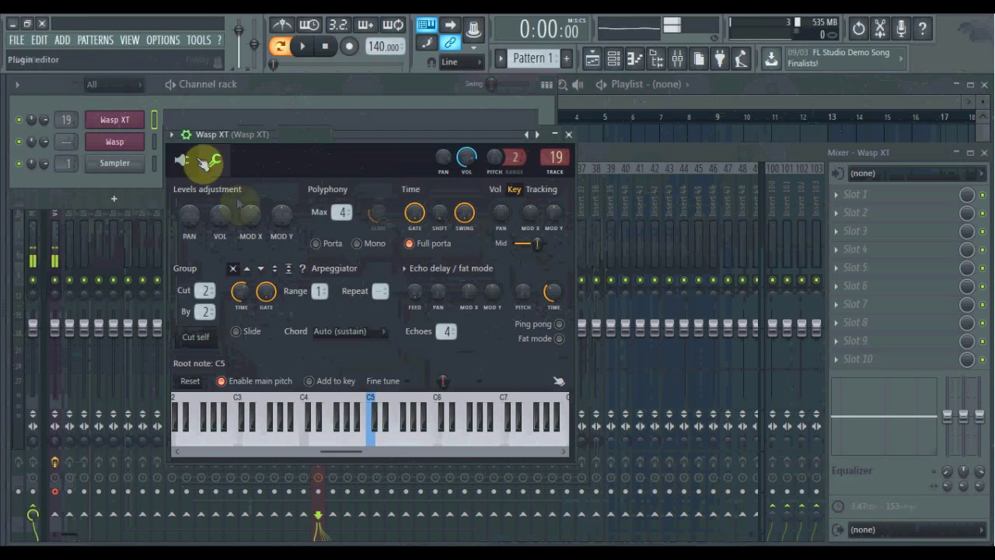
- Compare Wasp XT's miscellaneous functions with its plugin editor, finishing on the editor with the wrapper's detailed settings hidden
{"action": "left_click", "coordinate": [214, 160]}
{"action": "left_click", "coordinate": [215, 161]}
{"action": "left_click", "coordinate": [191, 162]}
{"action": "left_click", "coordinate": [212, 162]}
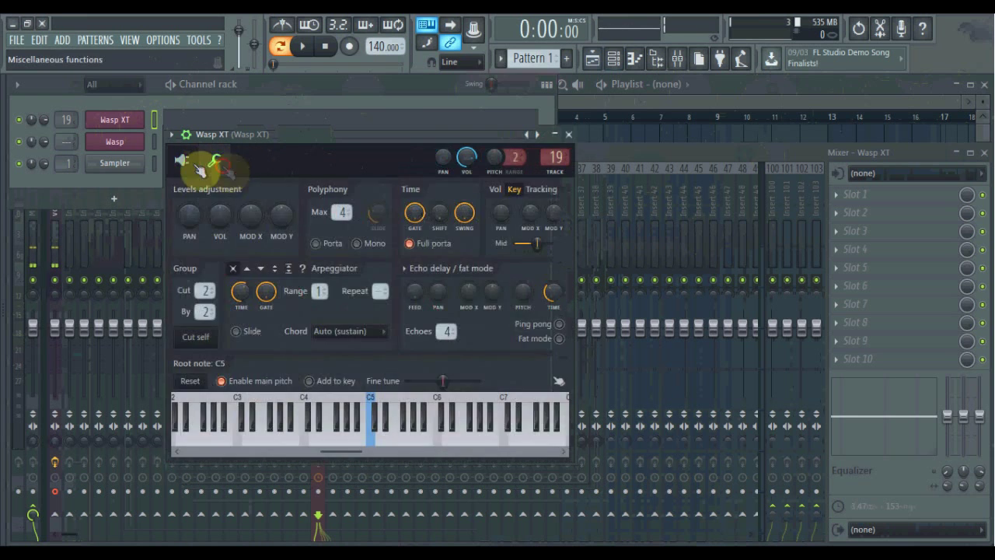
{"action": "left_click", "coordinate": [191, 162]}
{"action": "left_click", "coordinate": [188, 135]}
{"action": "left_click_drag", "start_coordinate": [319, 137], "coordinate": [325, 151]}
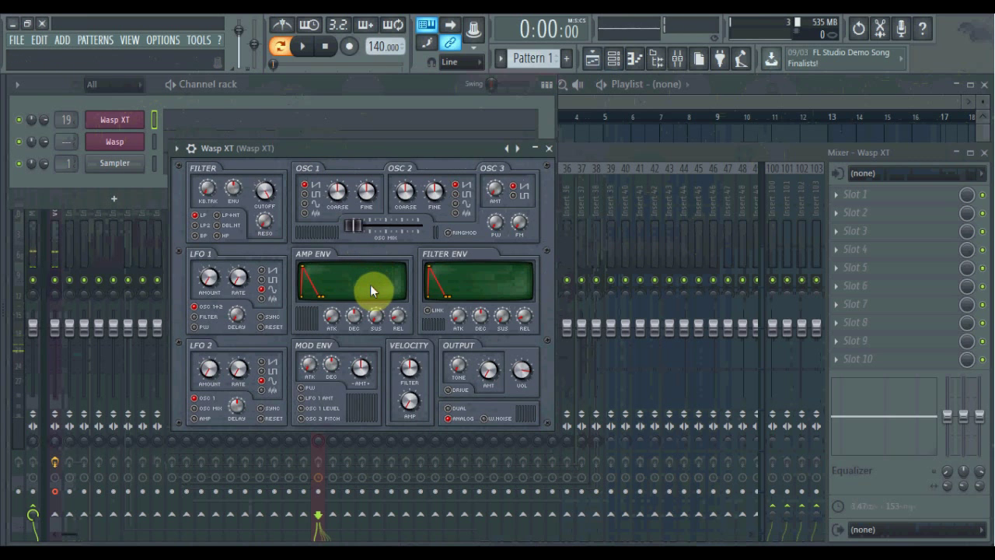
- Audition Wasp XT while slightly lengthening the decay of its Amp Env, and reposition the plugin window
{"action": "key", "text": "c"}
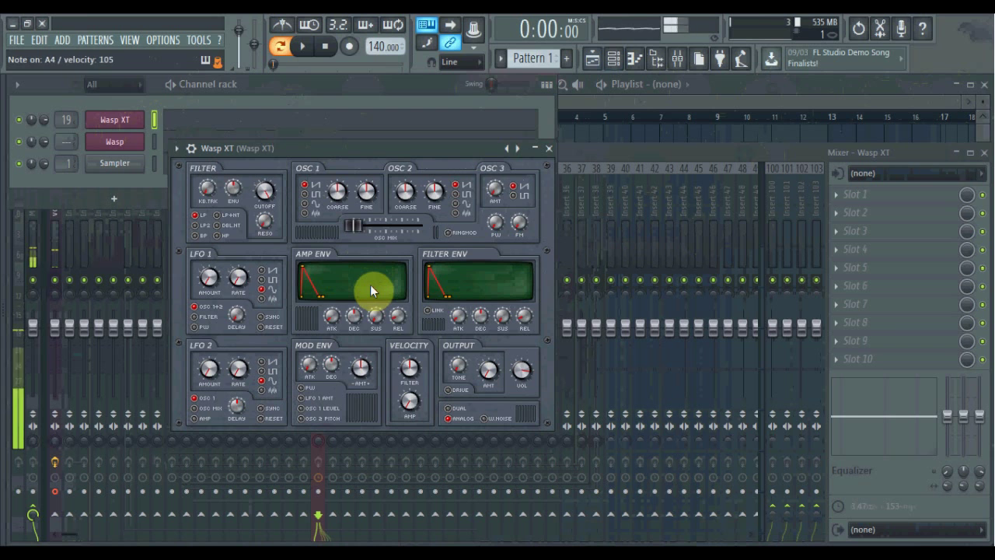
{"action": "left_click_drag", "start_coordinate": [356, 315], "coordinate": [356, 314]}
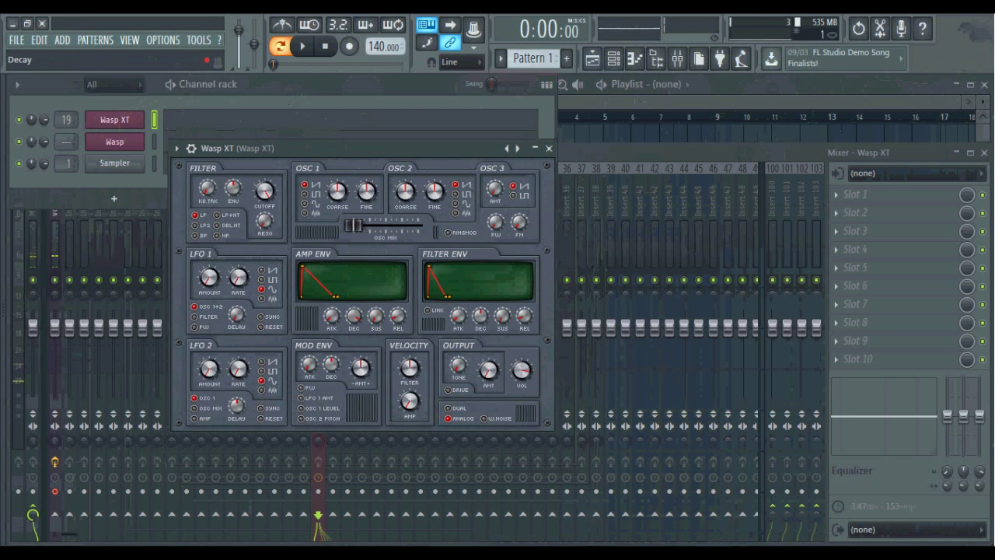
{"action": "left_click", "coordinate": [333, 322]}
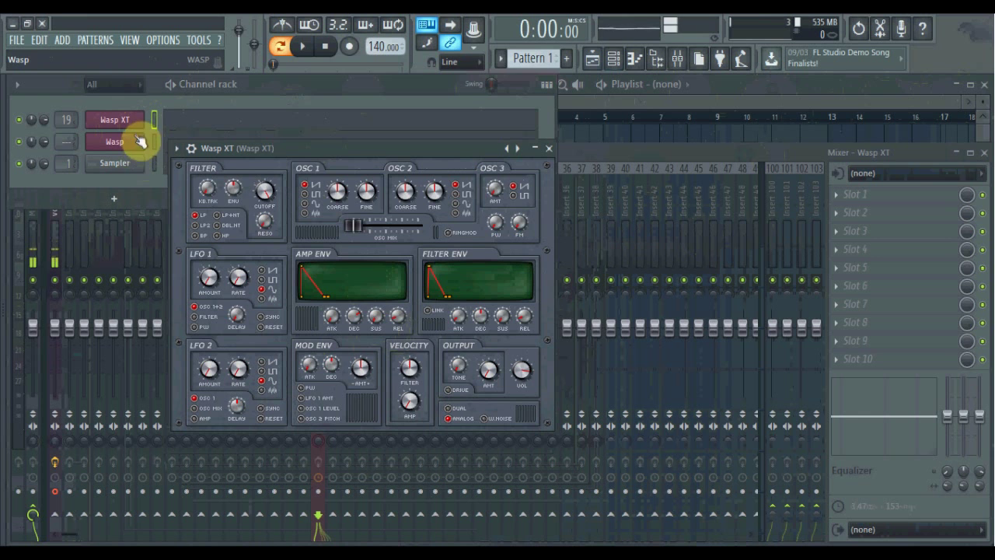
{"action": "left_click_drag", "start_coordinate": [295, 147], "coordinate": [326, 133]}
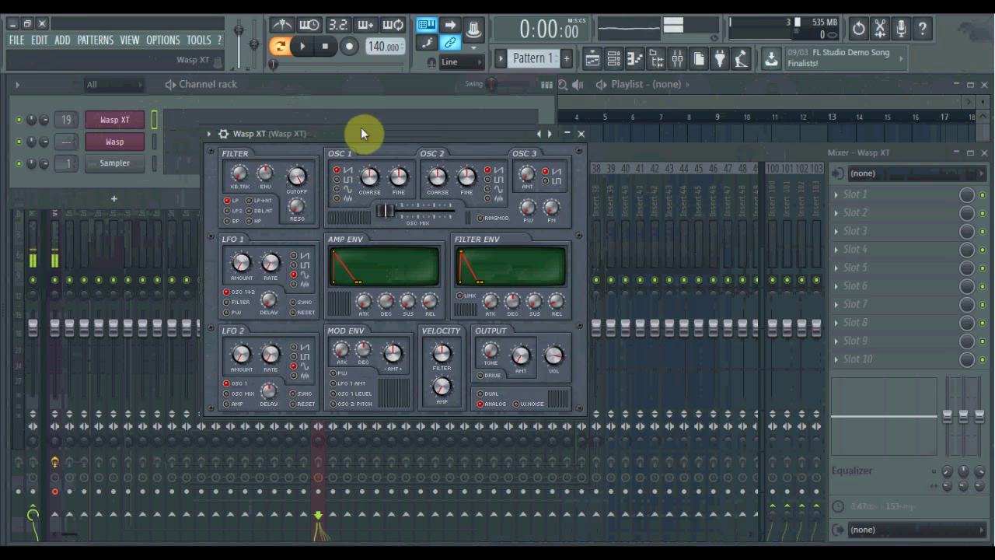
{"action": "left_click_drag", "start_coordinate": [361, 133], "coordinate": [358, 145]}
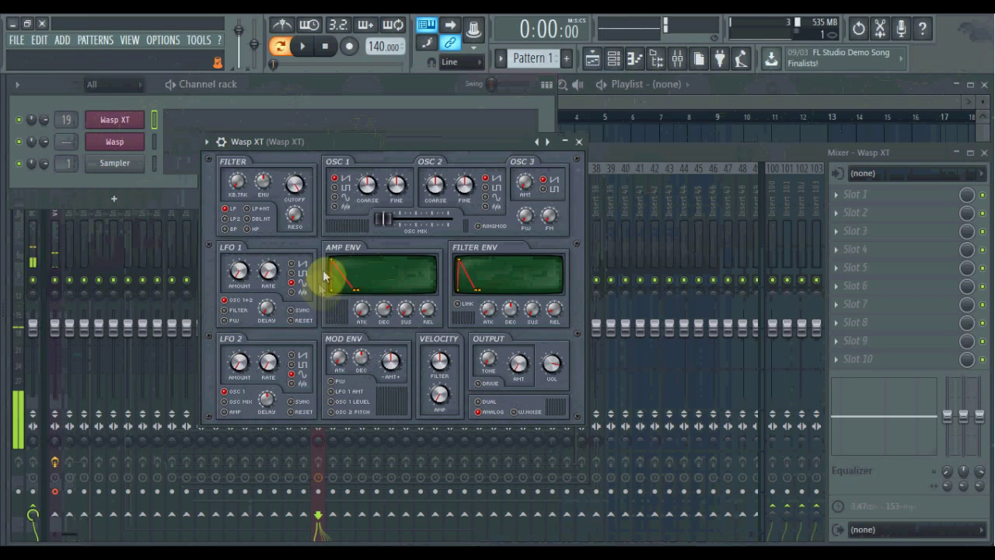
- Fine-tune the Wasp XT Amp Env by testing its sustain and attack and slightly shortening its decay
{"action": "left_click_drag", "start_coordinate": [405, 314], "coordinate": [405, 358]}
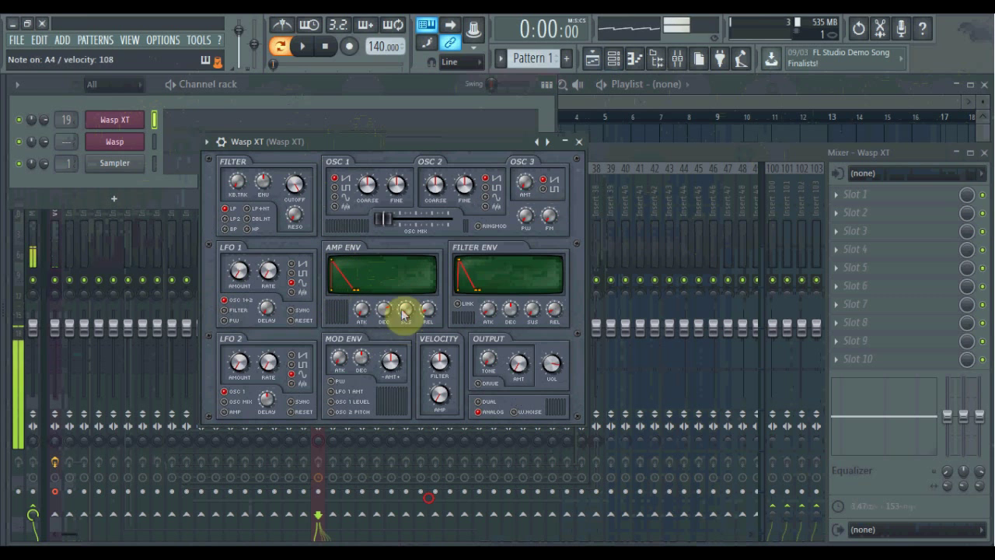
{"action": "left_click_drag", "start_coordinate": [385, 313], "coordinate": [385, 358]}
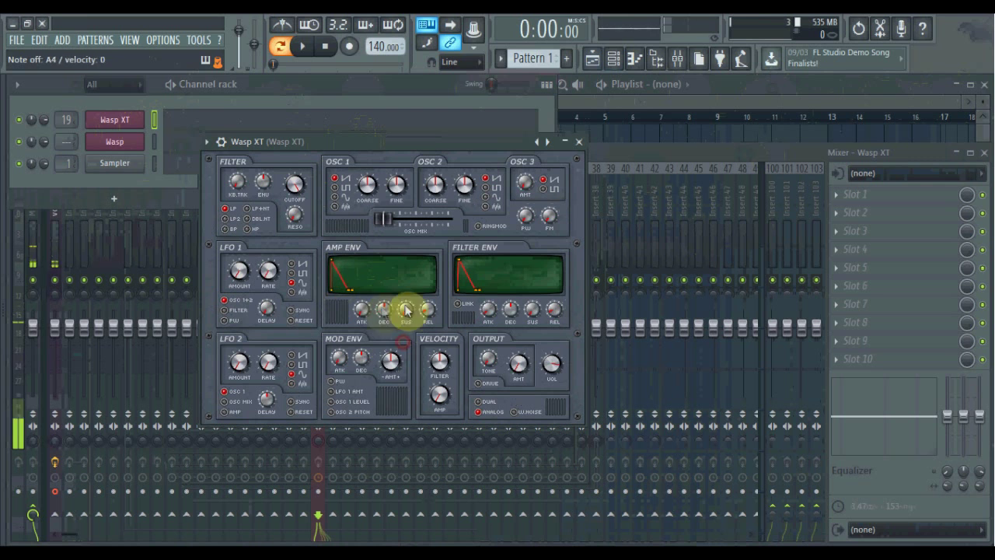
{"action": "mouse_move", "coordinate": [379, 315]}
{"action": "left_mouse_down"}
{"action": "mouse_move", "coordinate": [361, 284]}
{"action": "mouse_move", "coordinate": [361, 314]}
{"action": "left_mouse_up"}
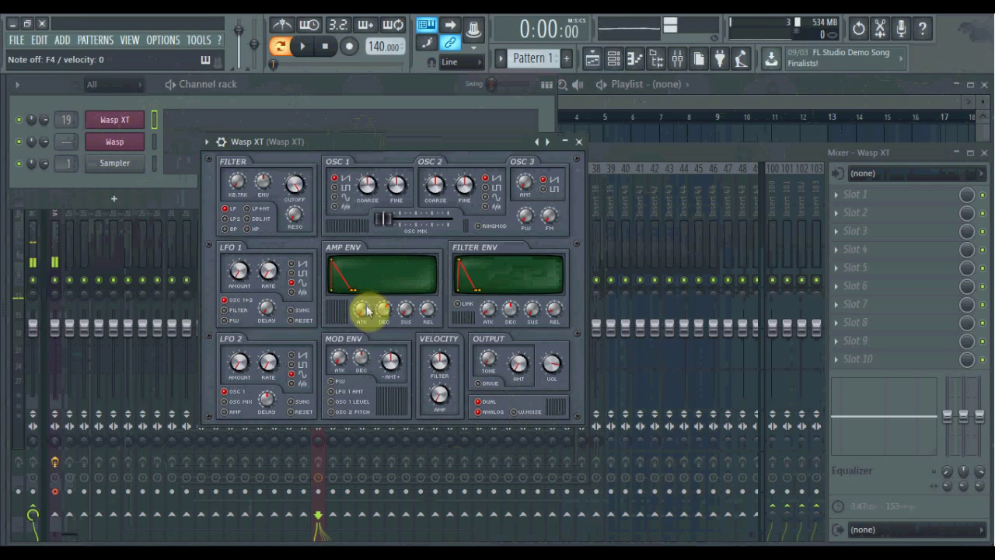
- Set up the two oscillators with a centred OSC mix, a raised OSC 2 coarse pitch, a square OSC 2 shape and a sine OSC 1 shape
{"action": "left_click_drag", "start_coordinate": [386, 222], "coordinate": [412, 218]}
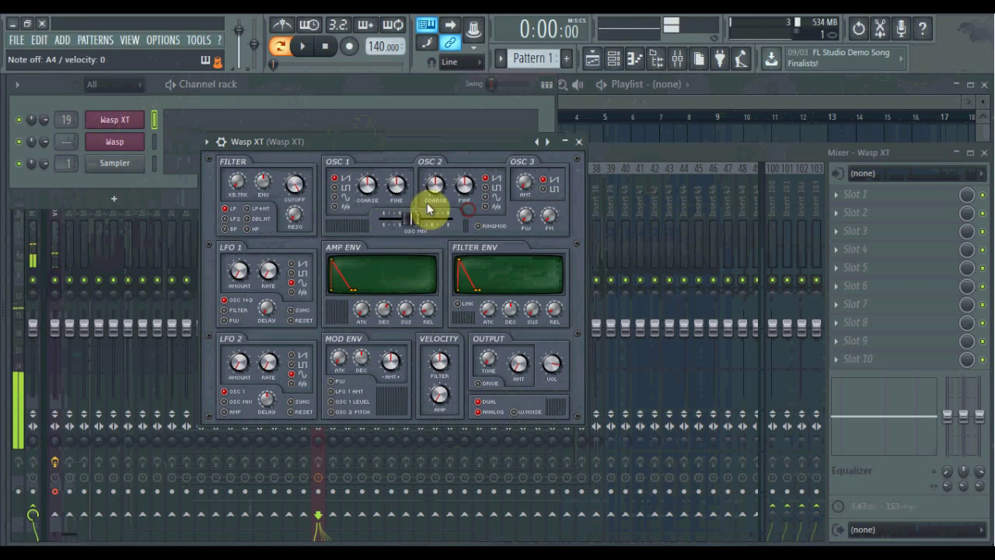
{"action": "left_click_drag", "start_coordinate": [436, 185], "coordinate": [436, 167]}
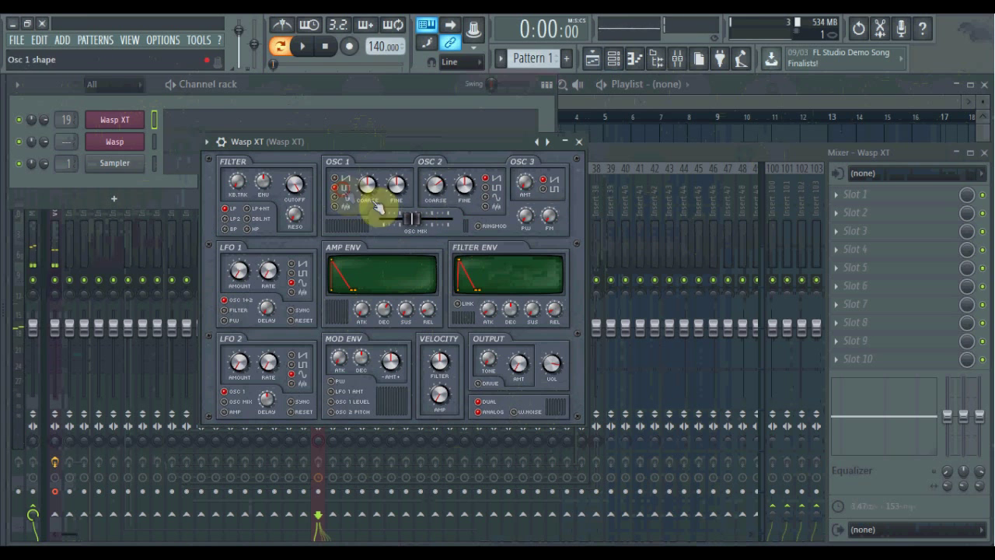
{"action": "left_click", "coordinate": [486, 187]}
{"action": "left_click", "coordinate": [335, 197]}
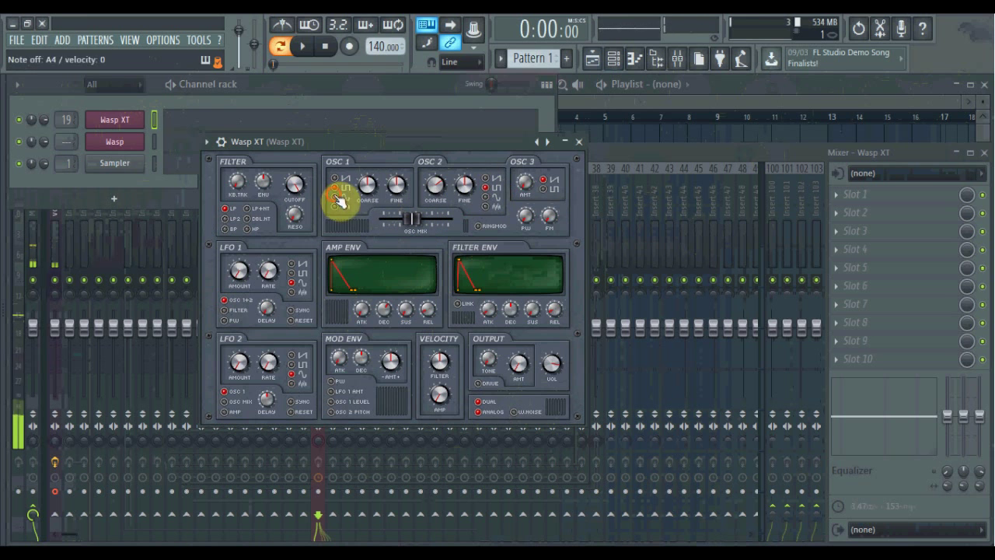
- Audition a sine shape on OSC 2, return it to square, and adjust the pulse width
{"action": "left_click", "coordinate": [493, 198]}
{"action": "key", "text": "c"}
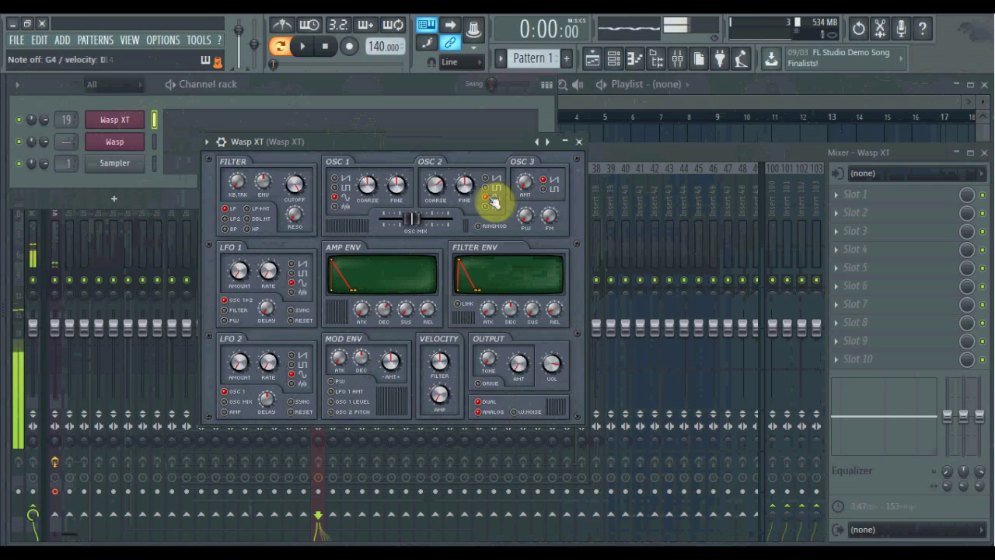
{"action": "left_click", "coordinate": [486, 188]}
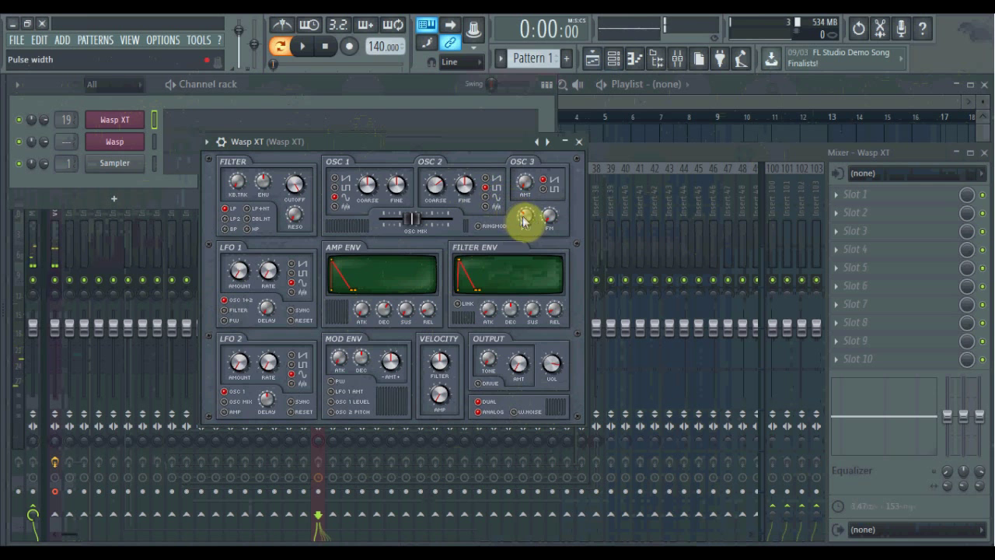
{"action": "left_click_drag", "start_coordinate": [530, 221], "coordinate": [529, 208]}
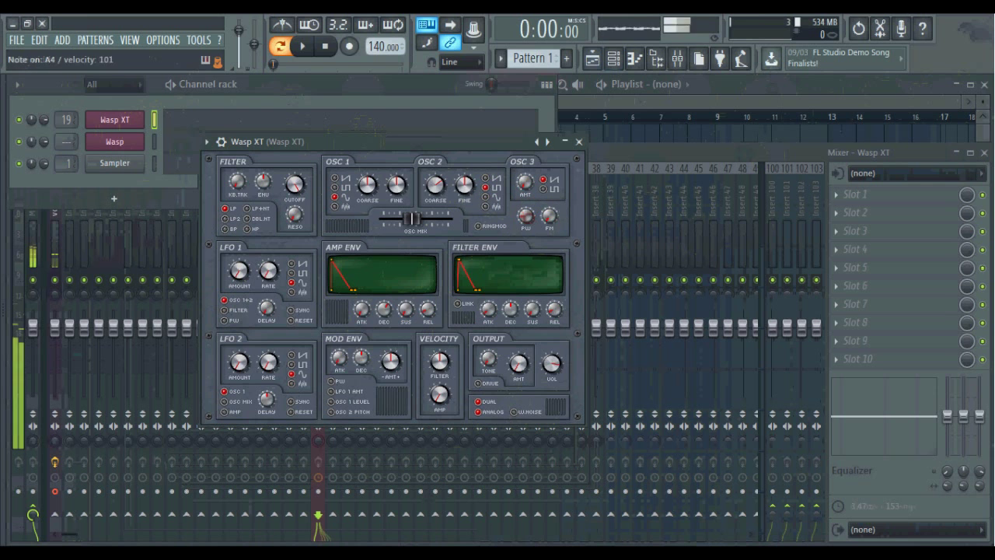
- Route LFO 1 to pulse width, raise its amount, enable sync and give it a square shape
{"action": "left_click", "coordinate": [225, 320]}
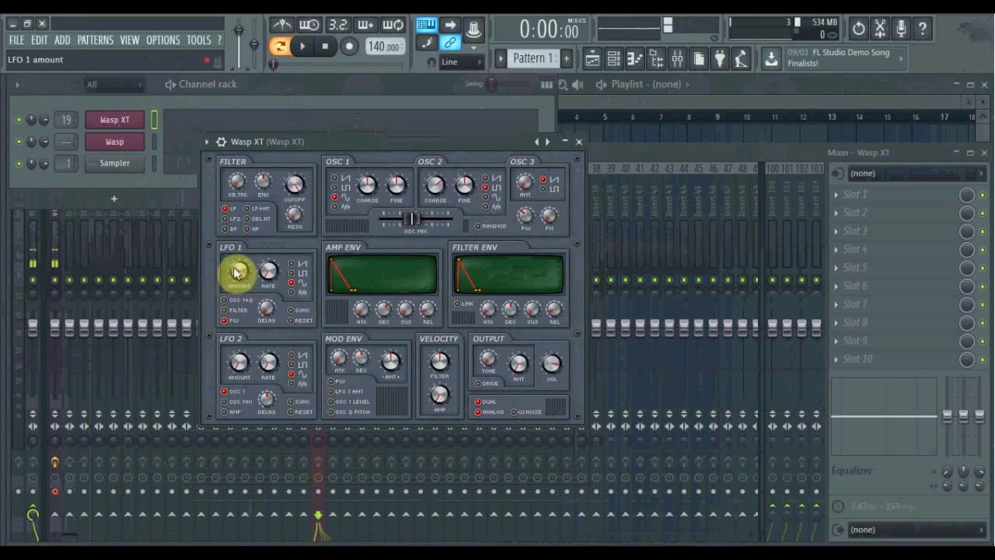
{"action": "left_click_drag", "start_coordinate": [239, 272], "coordinate": [267, 254]}
{"action": "left_click", "coordinate": [294, 310]}
{"action": "left_click", "coordinate": [297, 313]}
{"action": "left_click", "coordinate": [303, 276]}
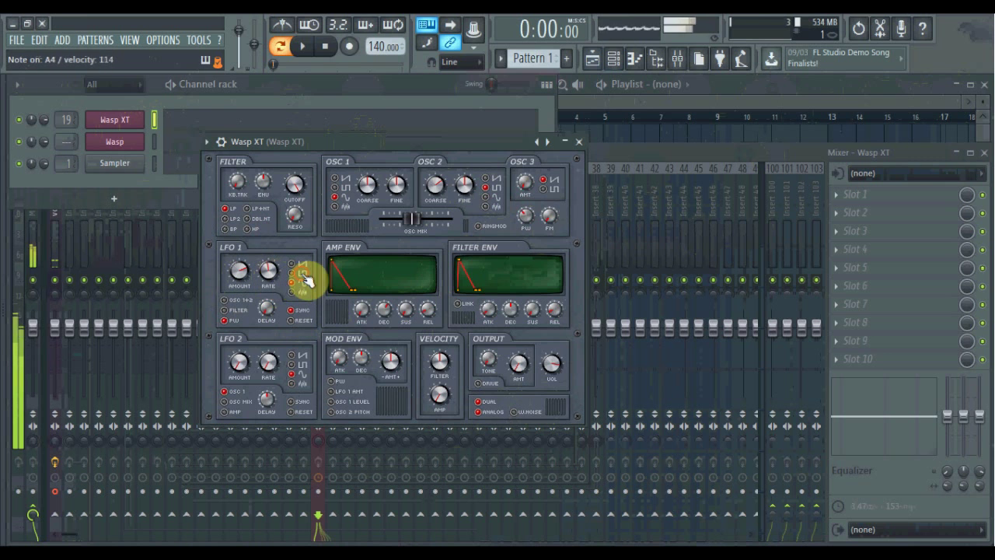
- Fine-tune LFO 1's amount and rate while auditioning the sound
{"action": "left_click", "coordinate": [239, 269]}
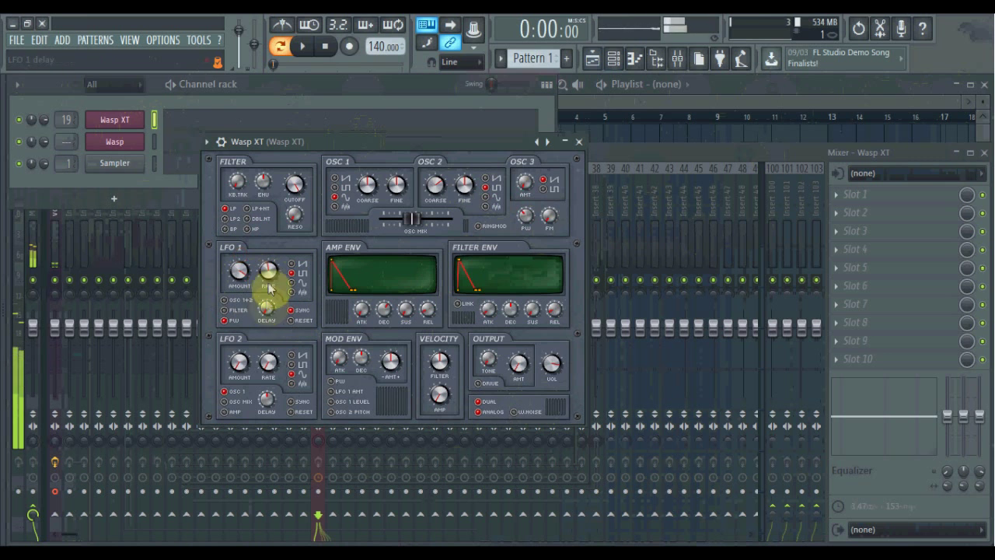
{"action": "left_click_drag", "start_coordinate": [268, 276], "coordinate": [268, 258]}
{"action": "left_click", "coordinate": [268, 285]}
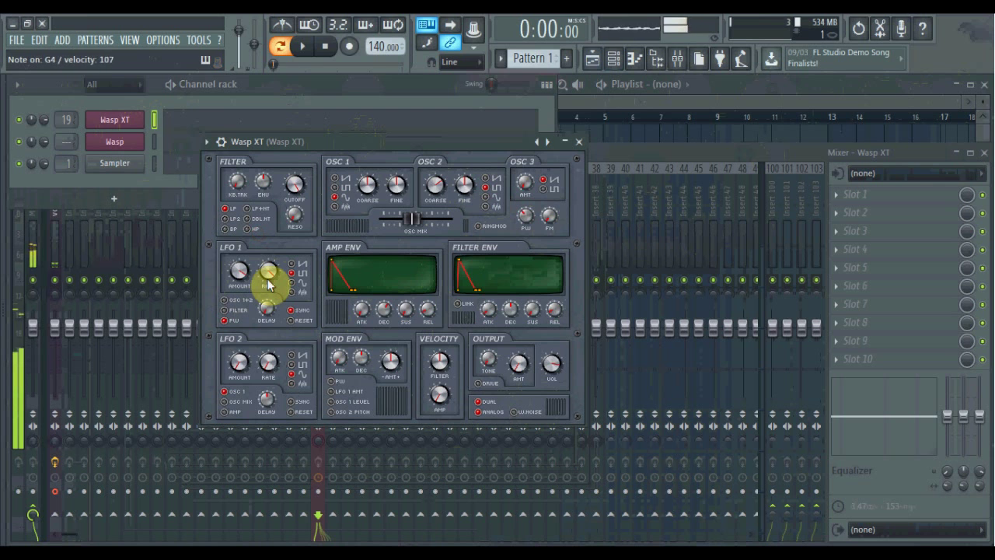
- Slightly shorten the Amp Env decay, and test small changes to OSC 1's coarse pitch and LFO 1's amount
{"action": "left_click", "coordinate": [383, 308]}
{"action": "left_click", "coordinate": [381, 311]}
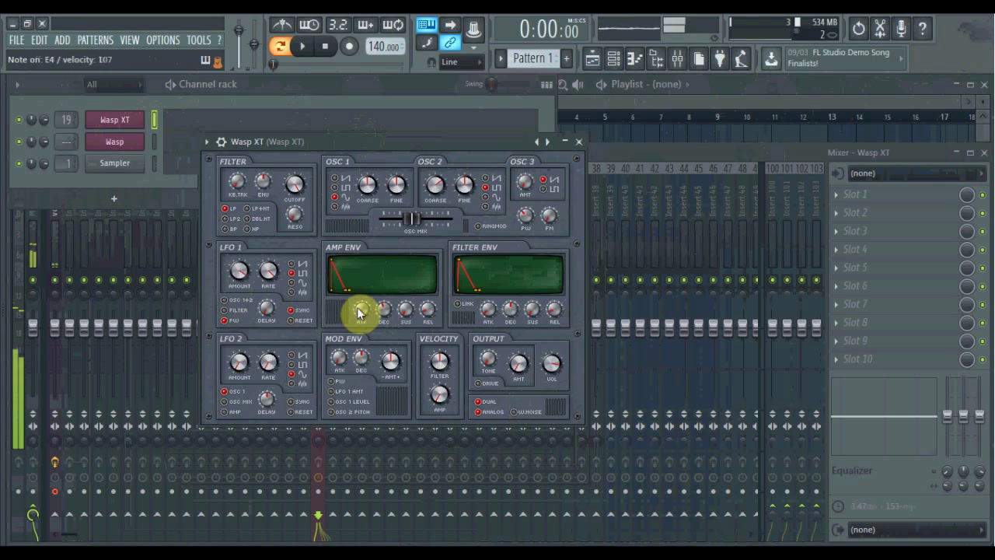
{"action": "left_click_drag", "start_coordinate": [365, 192], "coordinate": [362, 192]}
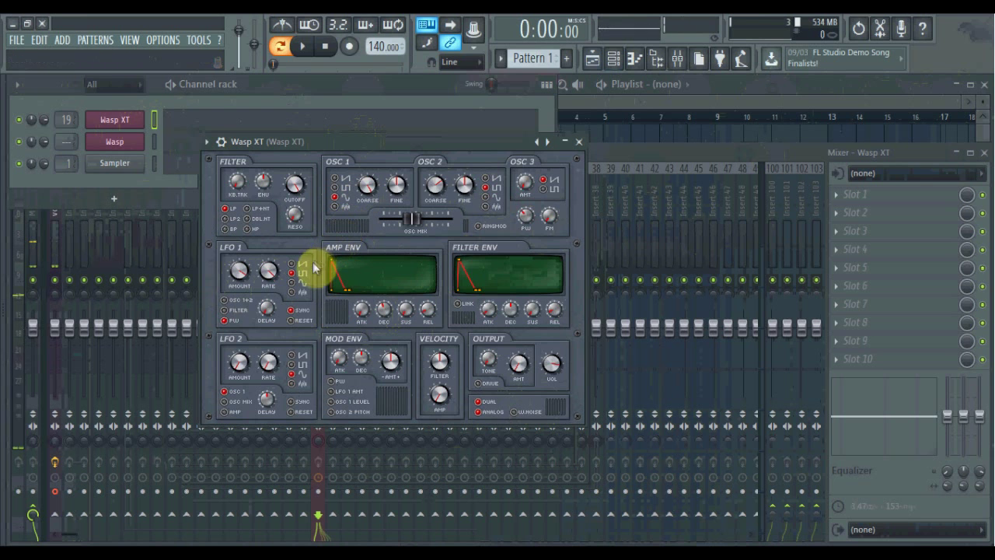
{"action": "left_click", "coordinate": [239, 270]}
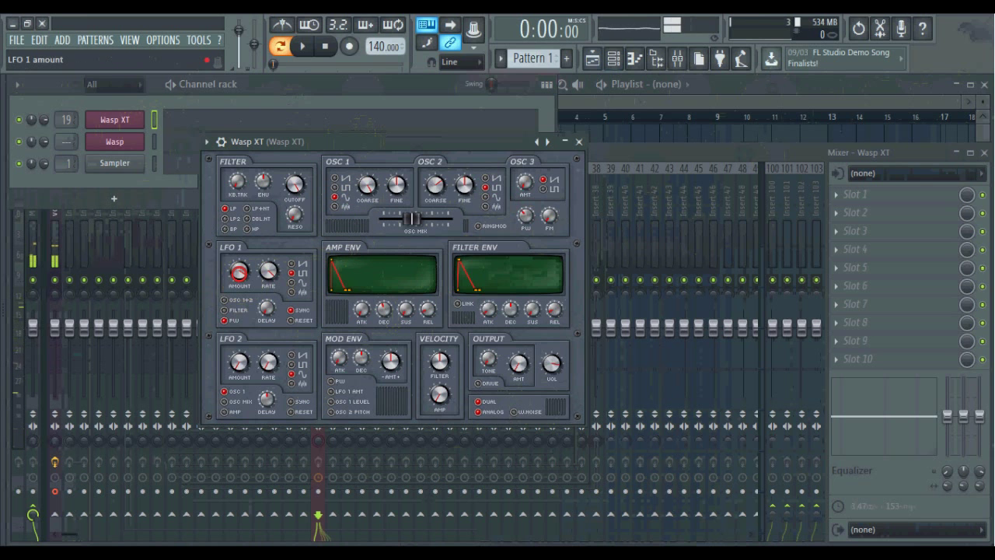
{"action": "left_click_drag", "start_coordinate": [239, 270], "coordinate": [239, 257]}
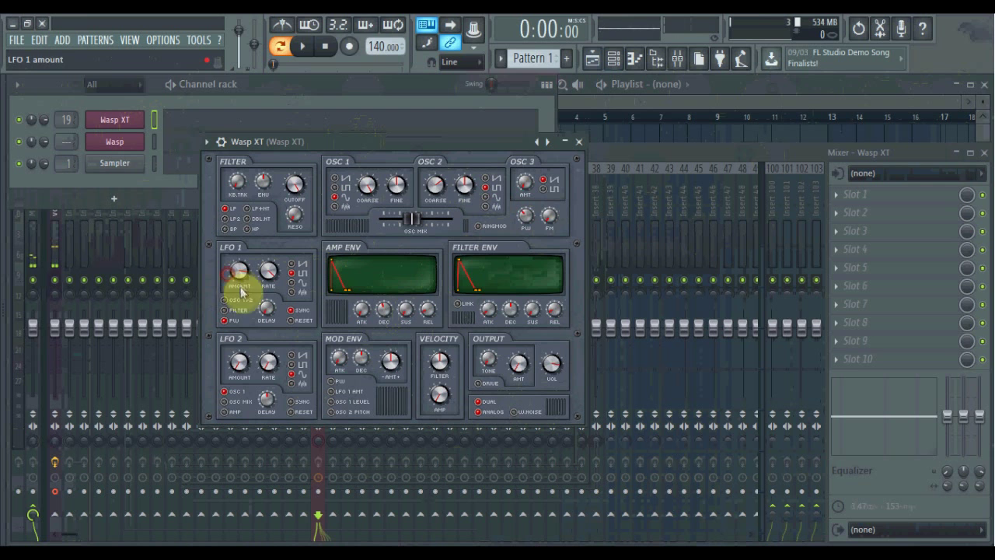
- Give LFO 2 the random shape, shift the OSC mix toward OSC 1, and fine-tune LFO 2's rate and amount
{"action": "left_click", "coordinate": [292, 384]}
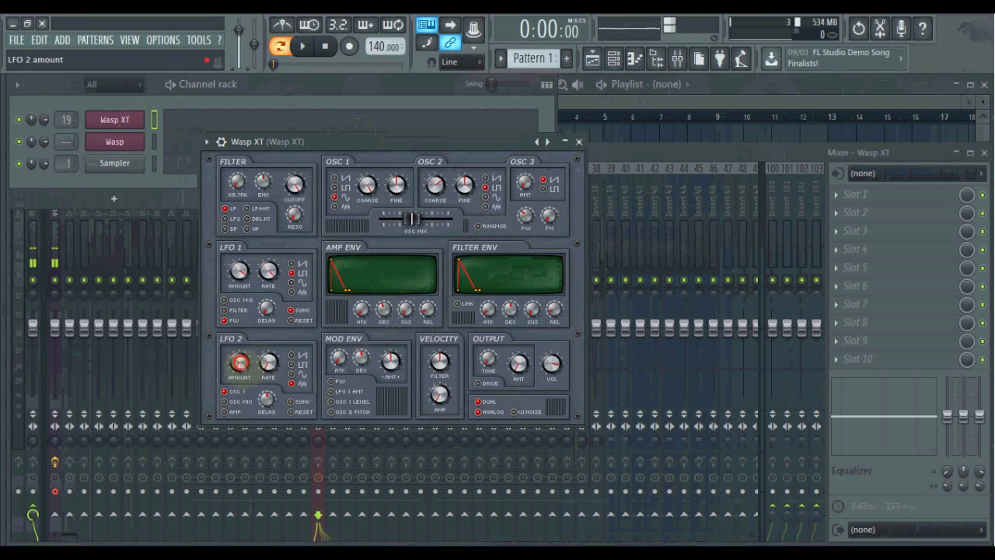
{"action": "left_click_drag", "start_coordinate": [408, 220], "coordinate": [381, 220]}
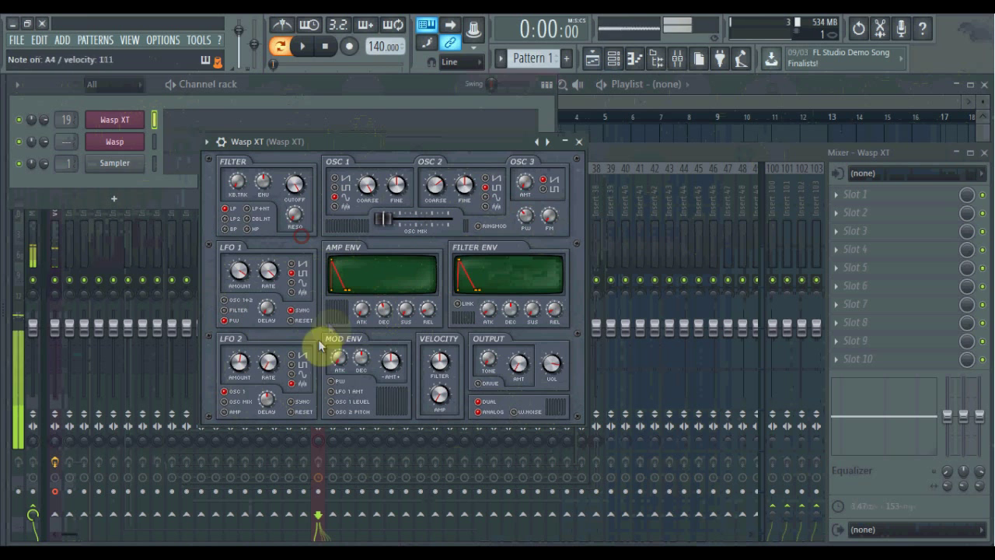
{"action": "left_click_drag", "start_coordinate": [268, 363], "coordinate": [264, 297]}
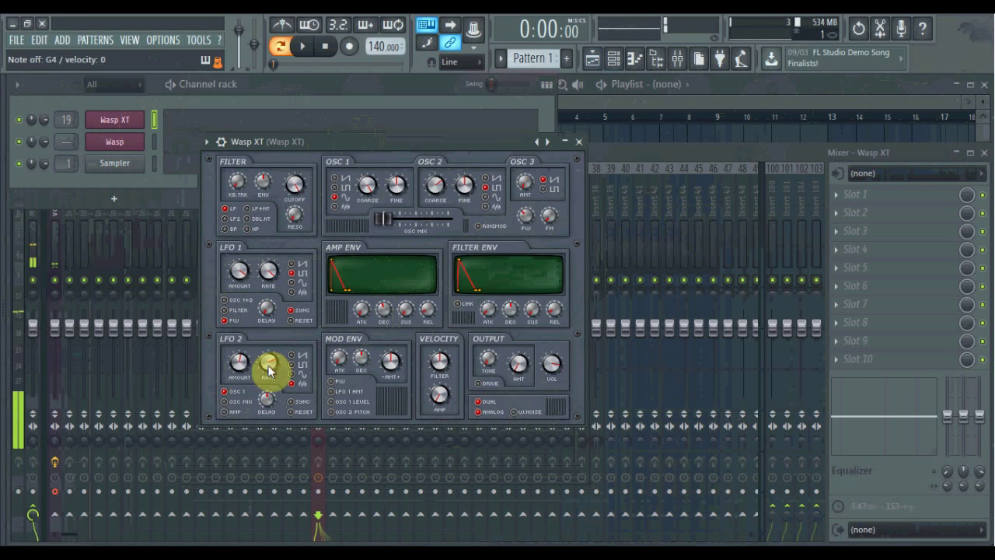
{"action": "left_click_drag", "start_coordinate": [239, 362], "coordinate": [243, 374]}
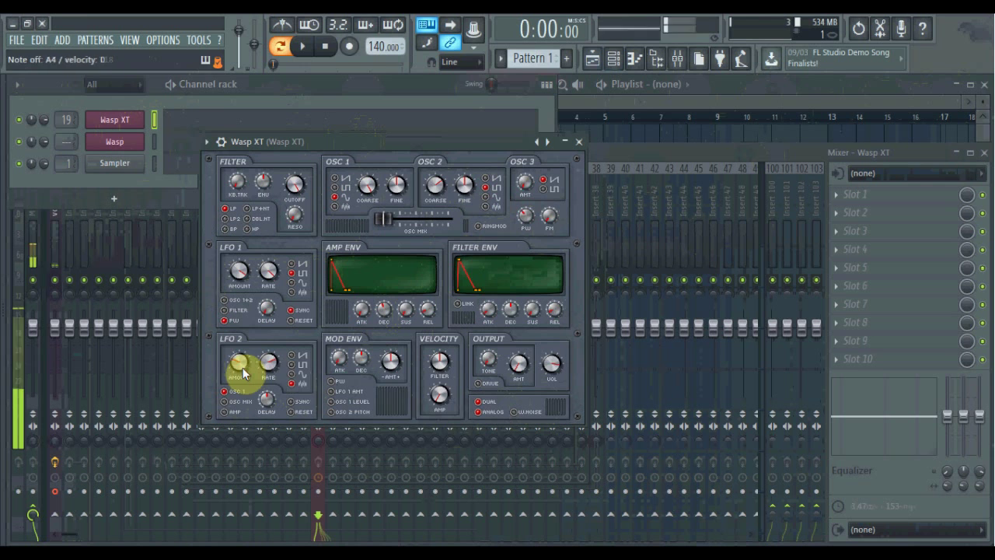
{"action": "left_click", "coordinate": [440, 398]}
{"action": "left_click", "coordinate": [327, 379]}
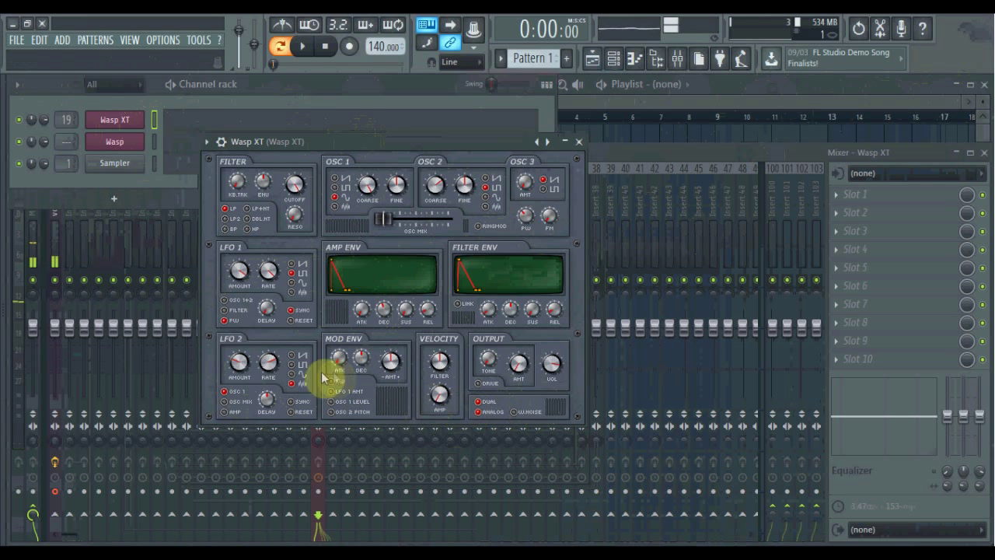
{"action": "left_click_drag", "start_coordinate": [239, 363], "coordinate": [239, 362]}
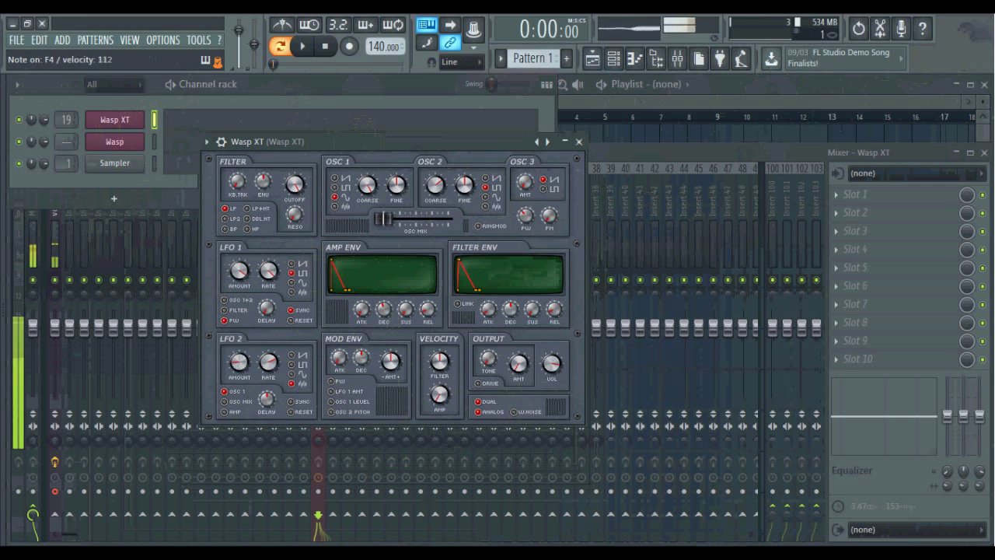
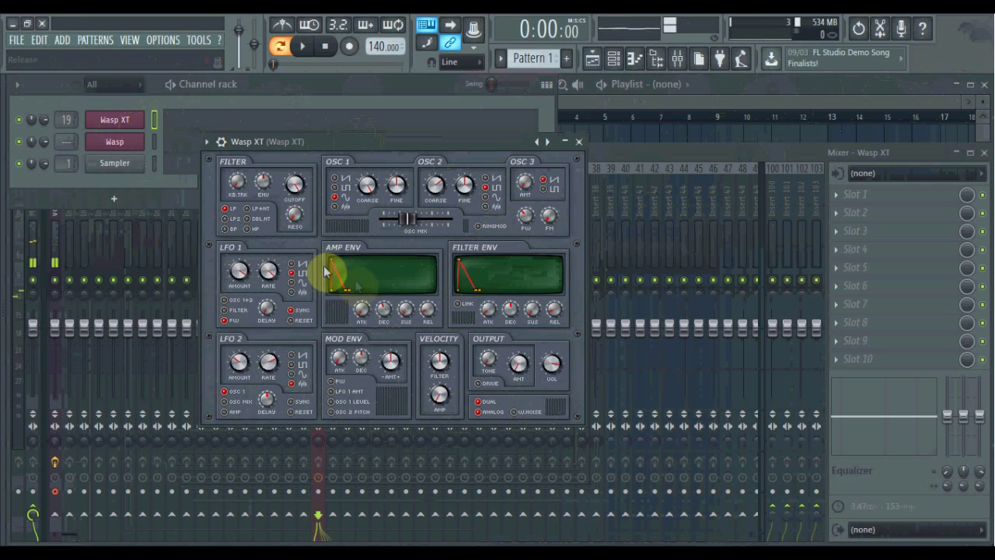
- Lower the filter cutoff and adjust the filter resonance while auditioning Wasp XT
{"action": "left_click", "coordinate": [296, 186]}
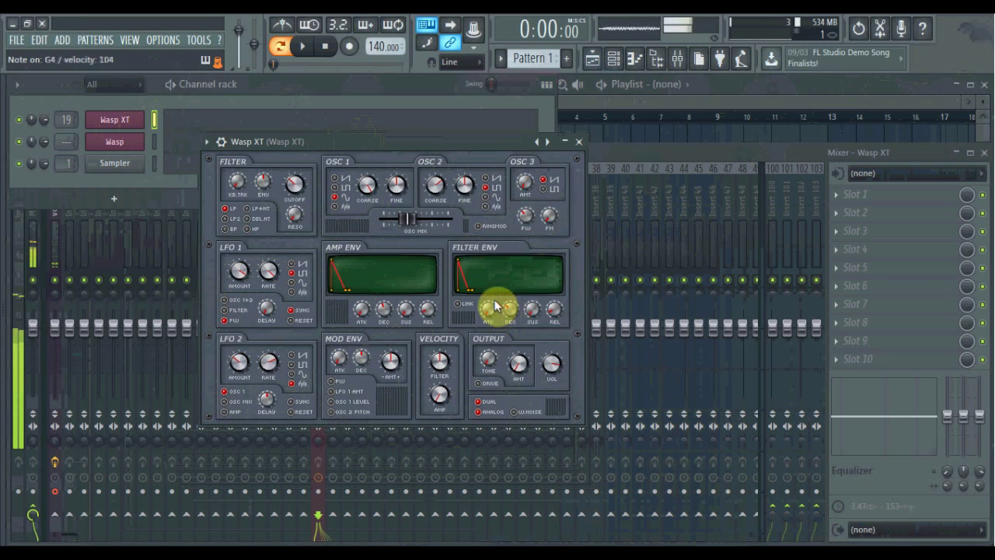
{"action": "left_click", "coordinate": [293, 214]}
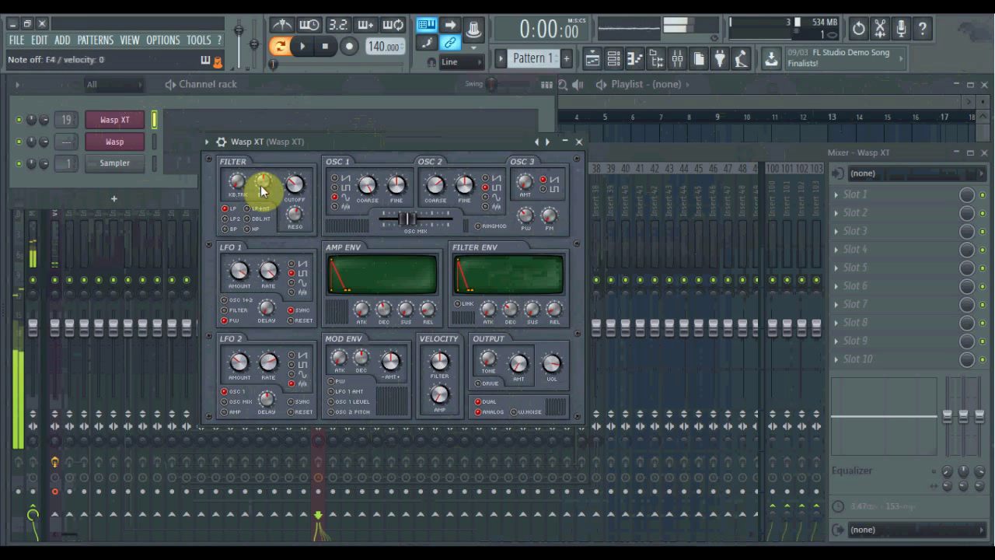
- Open Wasp XT's piano roll and enter consecutive short notes D4, D5, C5, A4, D4 and C4 from the start of bar 1
{"action": "right_click", "coordinate": [145, 119]}
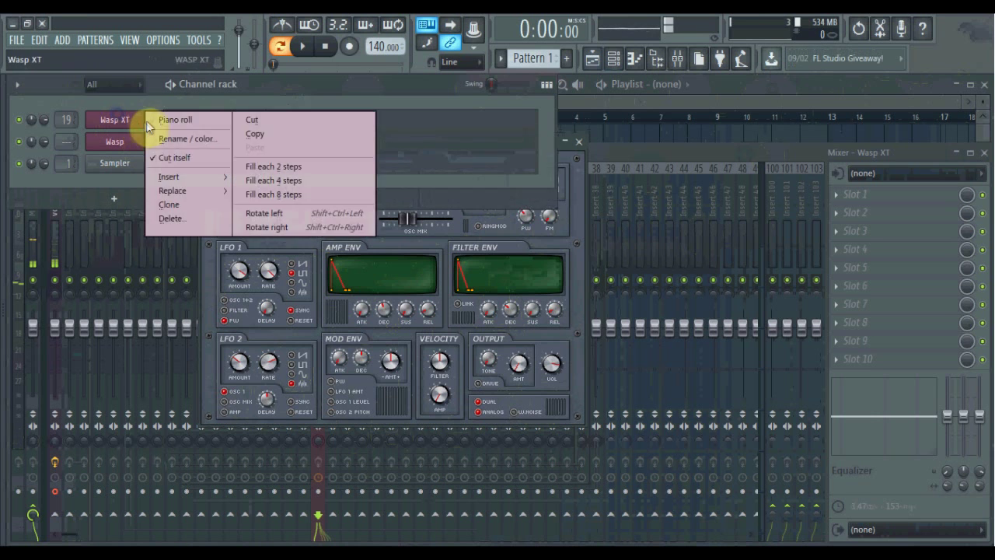
{"action": "left_click", "coordinate": [149, 120]}
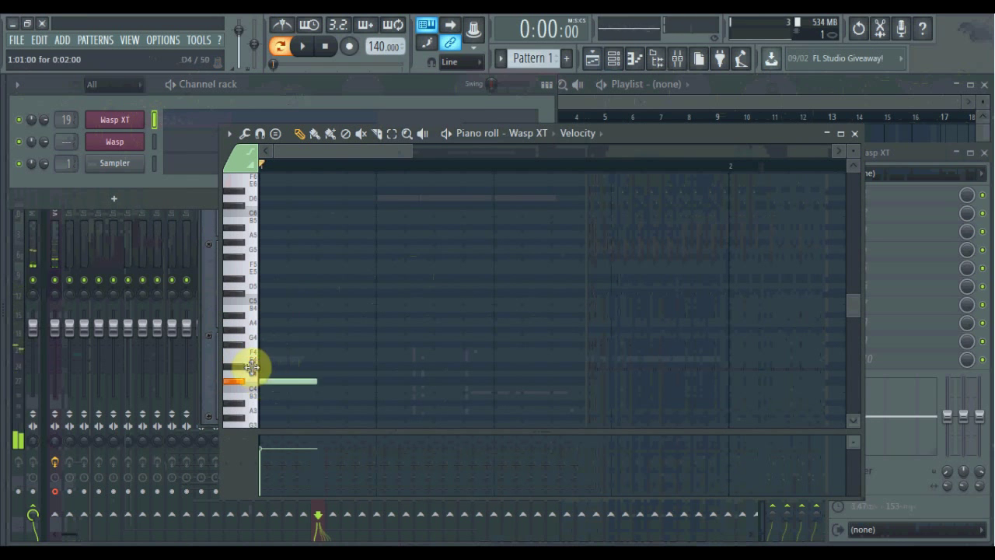
{"action": "left_click_drag", "start_coordinate": [252, 367], "coordinate": [251, 367]}
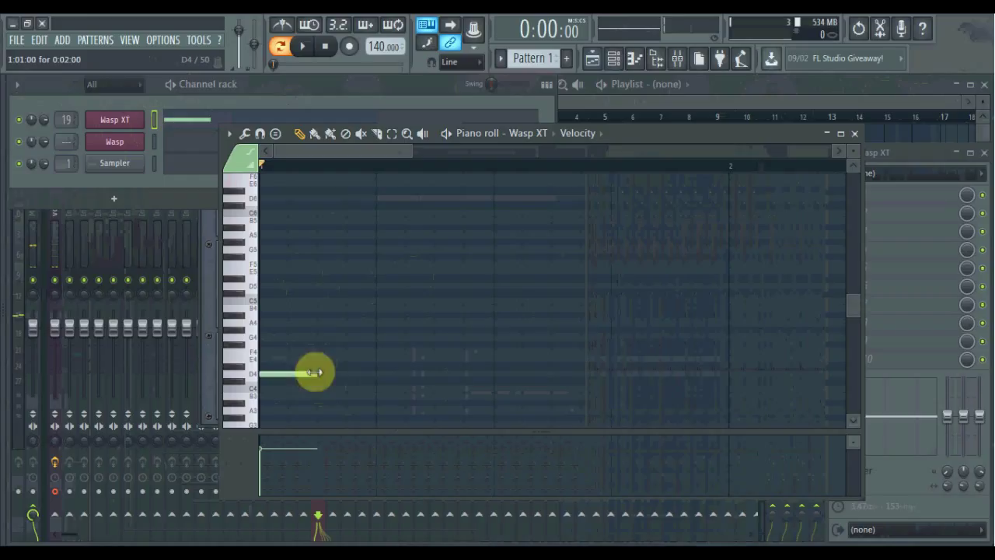
{"action": "left_click", "coordinate": [303, 287]}
{"action": "left_click", "coordinate": [332, 301]}
{"action": "left_click", "coordinate": [361, 322]}
{"action": "left_click", "coordinate": [384, 375]}
{"action": "left_click", "coordinate": [414, 388]}
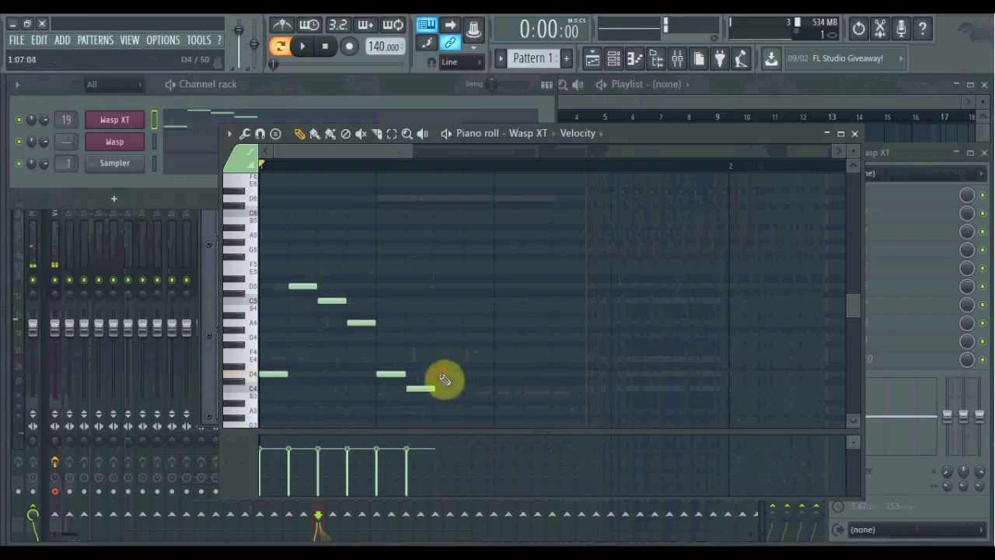
- Continue the melody with D4, C5, D4, C4, D4 and D5, and start pattern playback
{"action": "left_click", "coordinate": [445, 376]}
{"action": "left_click", "coordinate": [500, 376]}
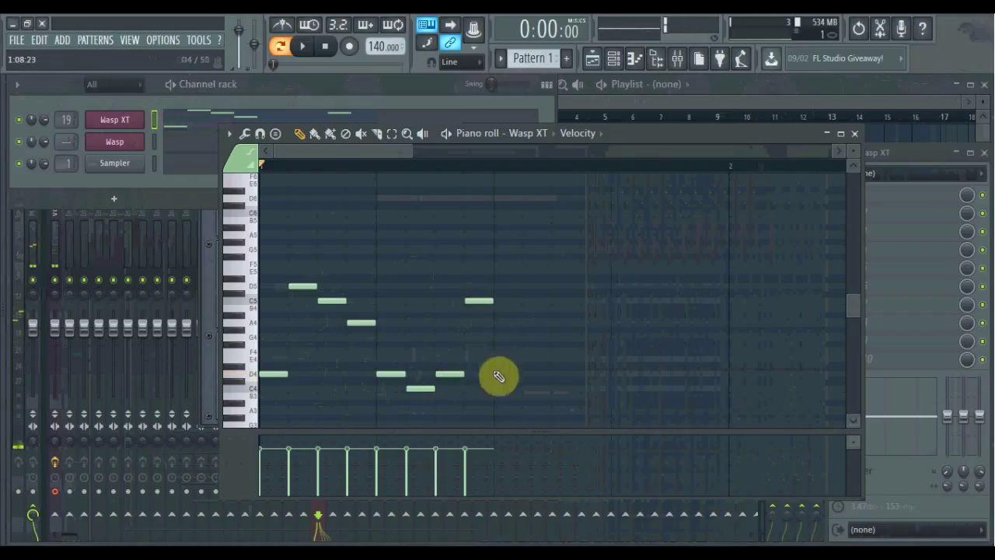
{"action": "left_click", "coordinate": [529, 388]}
{"action": "left_click", "coordinate": [557, 376]}
{"action": "left_click", "coordinate": [585, 285]}
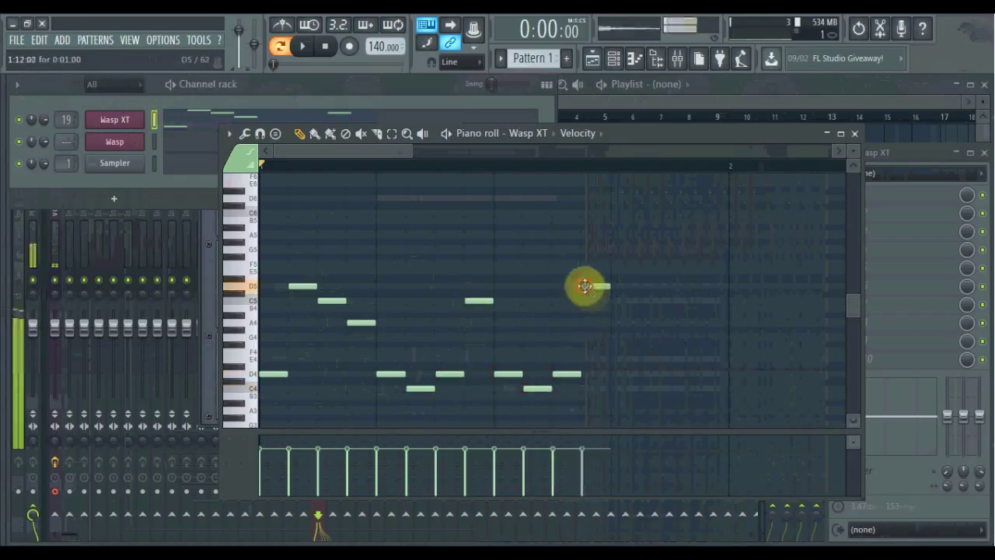
{"action": "left_click", "coordinate": [305, 47]}
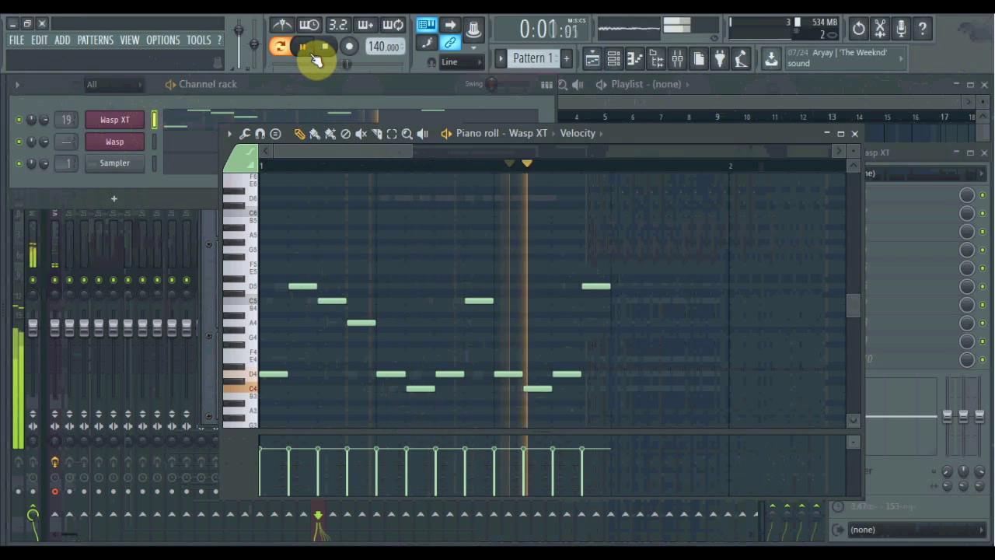
- Complete bar 1 of the looping melody with the notes F4, D4, A3 and C4
{"action": "left_click", "coordinate": [616, 351]}
{"action": "left_click", "coordinate": [646, 374]}
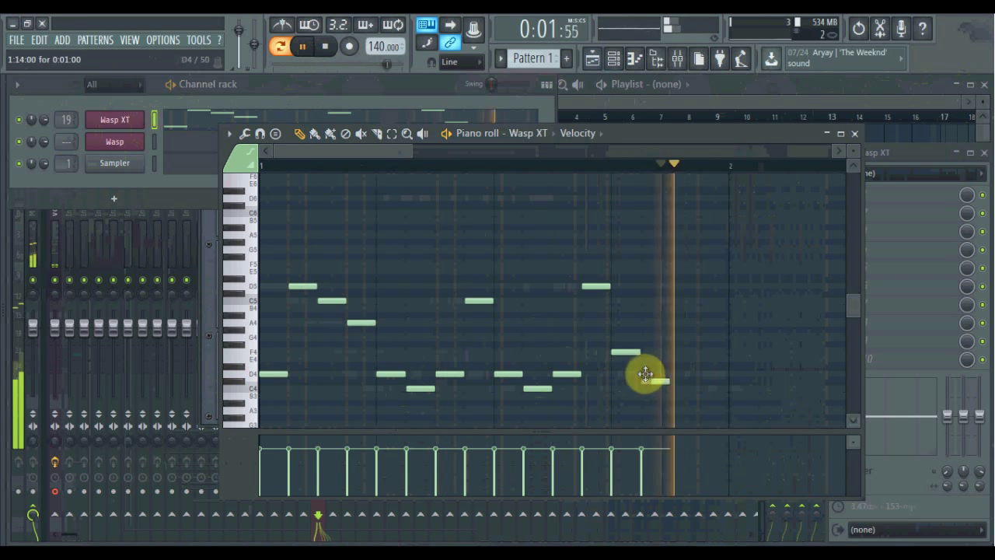
{"action": "left_click", "coordinate": [676, 410]}
{"action": "left_click", "coordinate": [704, 388]}
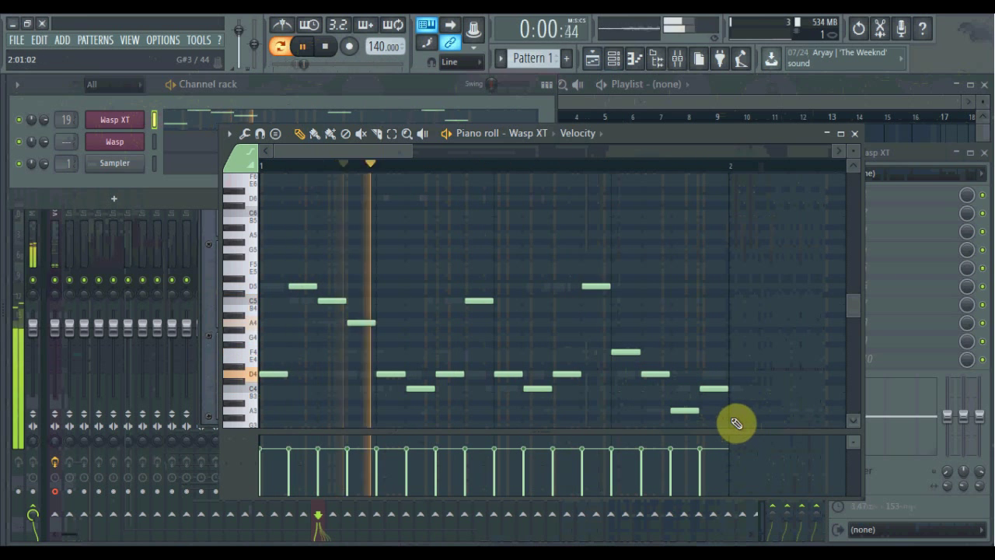
- Set the tempo to 123 BPM and bring up the Wasp XT editor
{"action": "left_click_drag", "start_coordinate": [379, 47], "coordinate": [366, 77]}
{"action": "left_click", "coordinate": [130, 119]}
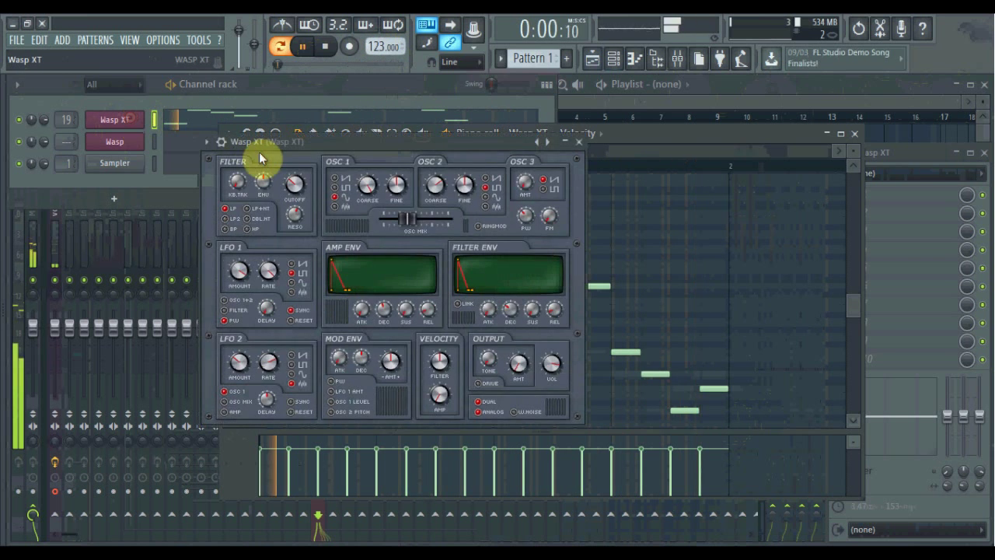
- Load Fruity Delay 2 into slot 3 of the Wasp XT mixer track and choose a preset value for its delay time
{"action": "left_click", "coordinate": [907, 164]}
{"action": "left_click", "coordinate": [865, 247]}
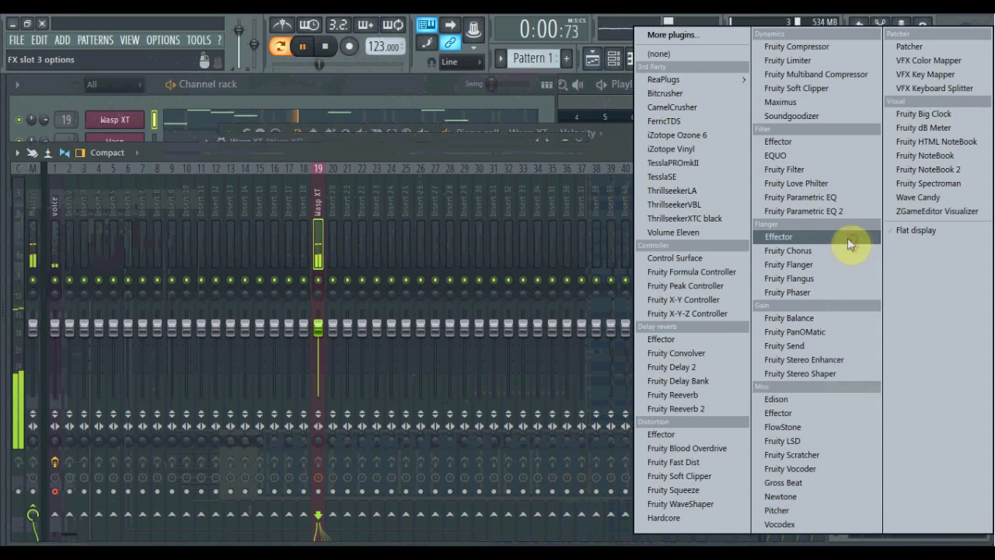
{"action": "left_click", "coordinate": [722, 366]}
{"action": "right_click", "coordinate": [402, 223]}
{"action": "left_click", "coordinate": [438, 254]}
{"action": "right_click", "coordinate": [377, 257]}
{"action": "mouse_move", "coordinate": [400, 271]}
{"action": "left_click", "coordinate": [522, 290]}
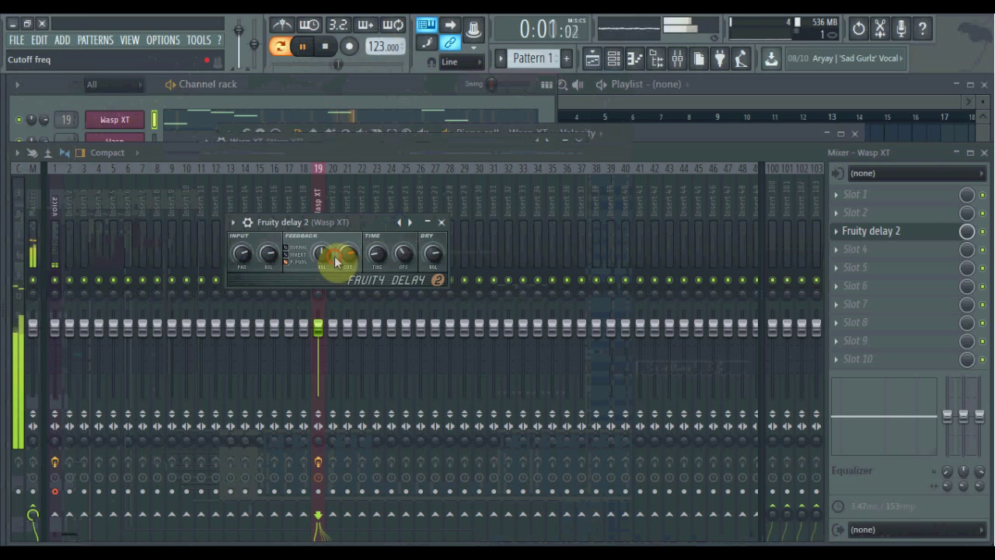
- Load Fruity Parametric EQ 2 into slot 2 of the Wasp XT mixer track and change band 1's filter shape
{"action": "left_click", "coordinate": [841, 209]}
{"action": "left_click", "coordinate": [843, 212]}
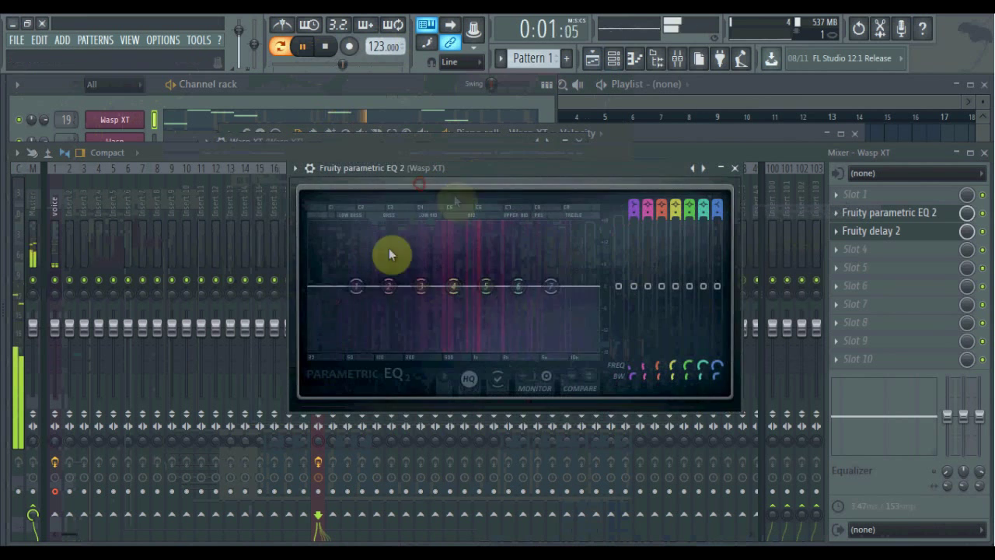
{"action": "right_click", "coordinate": [355, 287]}
{"action": "mouse_move", "coordinate": [379, 325]}
{"action": "left_click", "coordinate": [437, 367]}
- Shift EQ band 1 up in frequency, cut bands 5 and 7, and return to the Wasp XT channel without adding another effect
{"action": "left_click_drag", "start_coordinate": [365, 309], "coordinate": [437, 309]}
{"action": "left_click_drag", "start_coordinate": [490, 292], "coordinate": [491, 312]}
{"action": "left_click_drag", "start_coordinate": [551, 286], "coordinate": [583, 310]}
{"action": "left_click", "coordinate": [846, 284]}
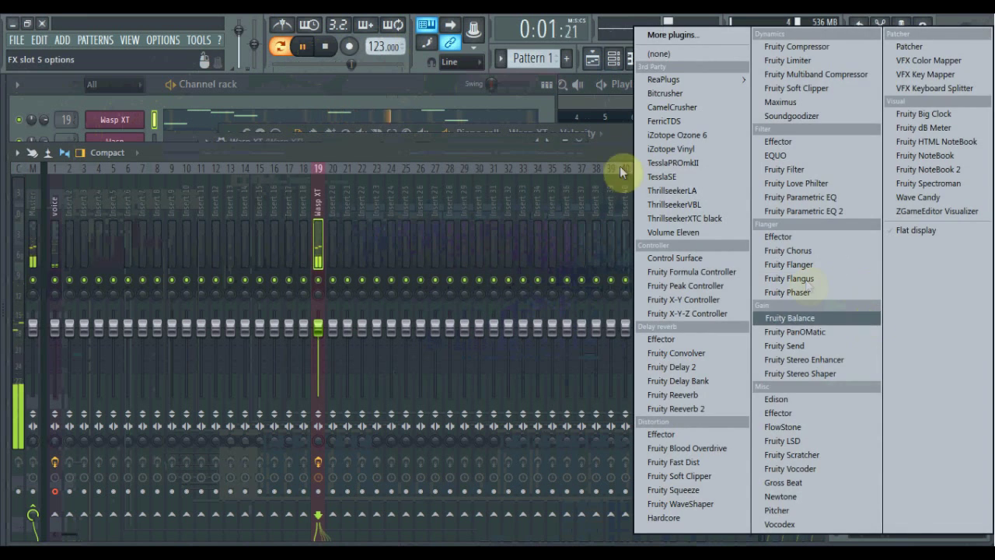
{"action": "left_click", "coordinate": [381, 140]}
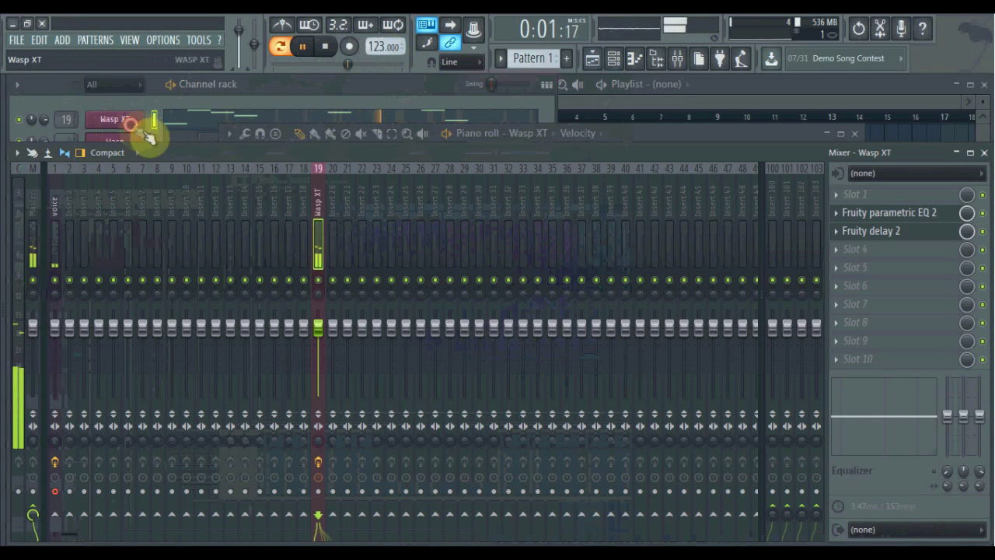
- Bring up the Wasp XT editor and lengthen the filter envelope's attack
{"action": "left_click", "coordinate": [137, 125]}
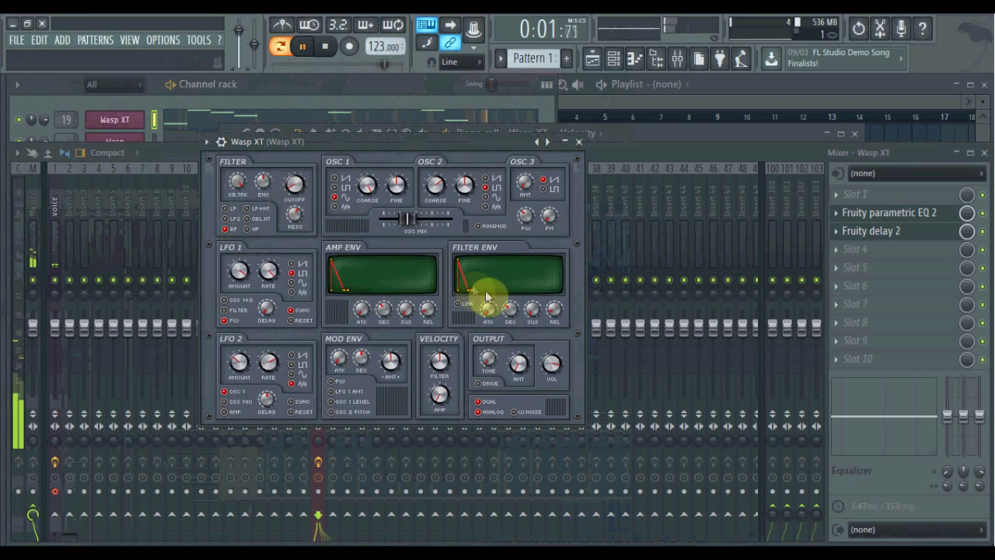
{"action": "left_click_drag", "start_coordinate": [488, 310], "coordinate": [509, 309]}
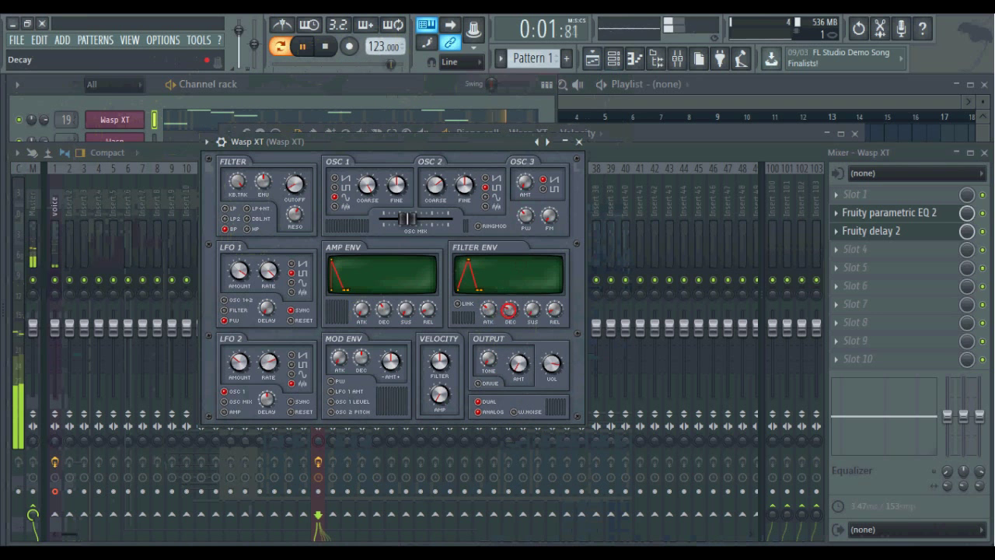
- Load Fruity Reeverb 2 into slot 6 of the Wasp XT mixer track, increase the room size, and lower the wet and early reflection levels
{"action": "left_click", "coordinate": [837, 284]}
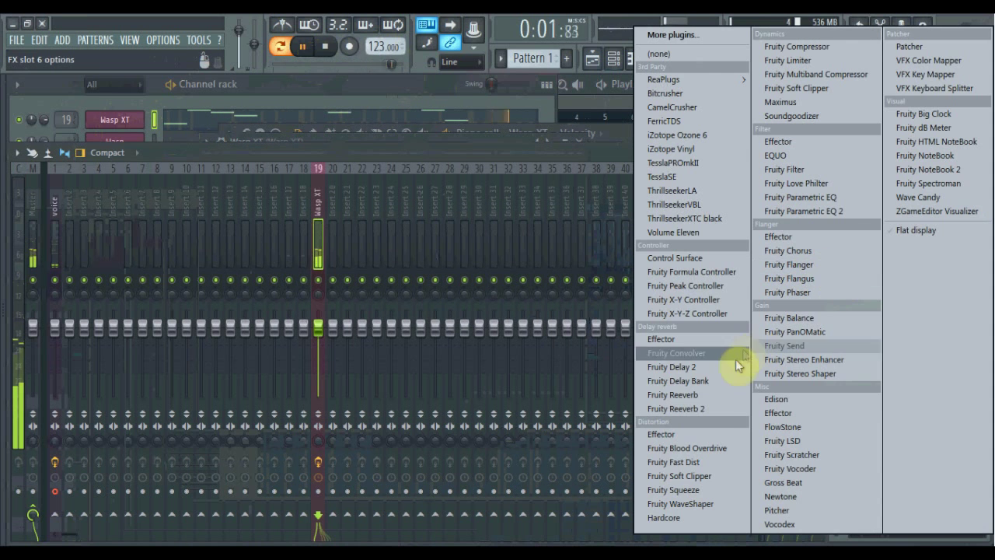
{"action": "left_click", "coordinate": [673, 408]}
{"action": "left_click_drag", "start_coordinate": [410, 306], "coordinate": [407, 345]}
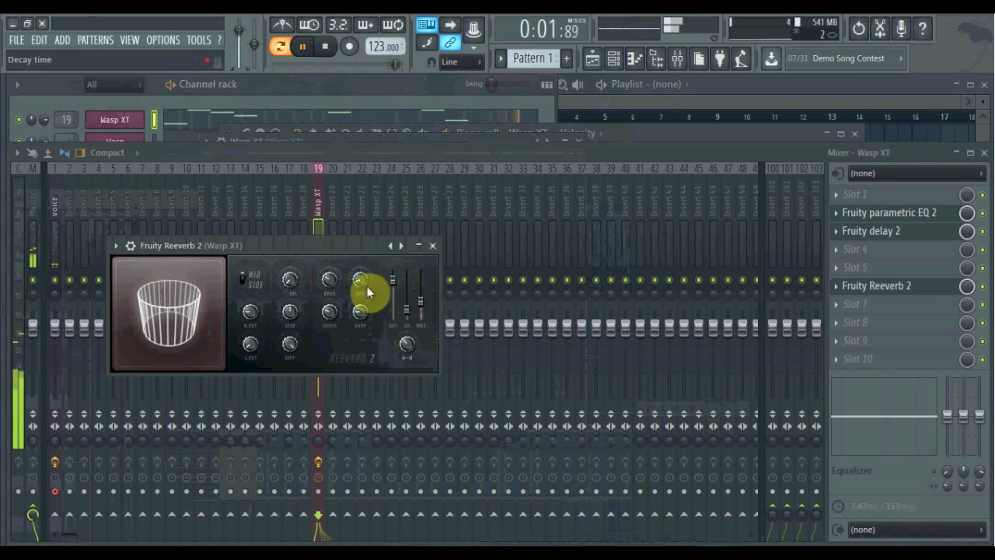
{"action": "left_click_drag", "start_coordinate": [292, 282], "coordinate": [292, 273]}
{"action": "left_click_drag", "start_coordinate": [290, 312], "coordinate": [290, 292]}
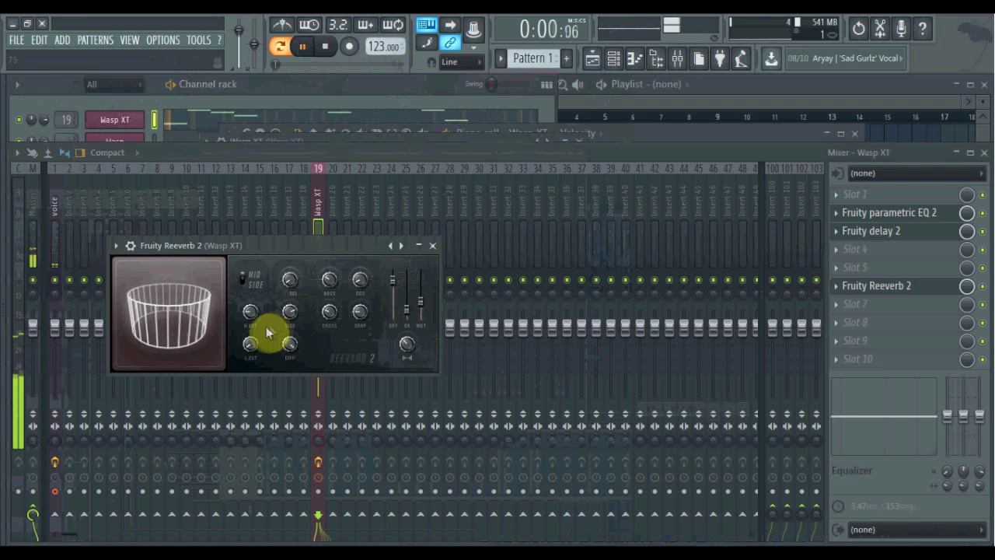
{"action": "left_click_drag", "start_coordinate": [421, 304], "coordinate": [421, 308]}
{"action": "left_click_drag", "start_coordinate": [407, 310], "coordinate": [406, 313]}
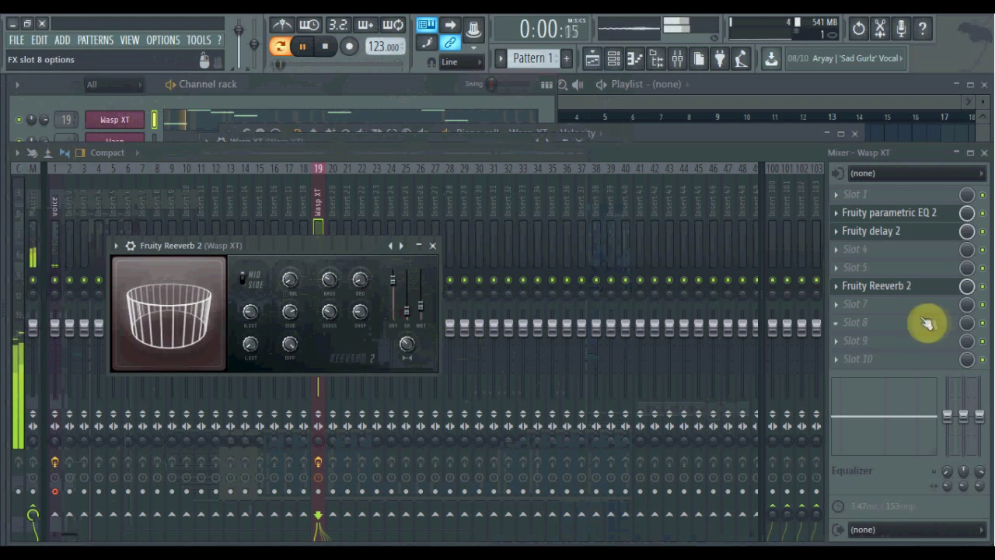
- Load CamelCrusher into slot 7 of the Wasp XT mixer track and turn off the compressor's Phat Mode
{"action": "left_click", "coordinate": [834, 305]}
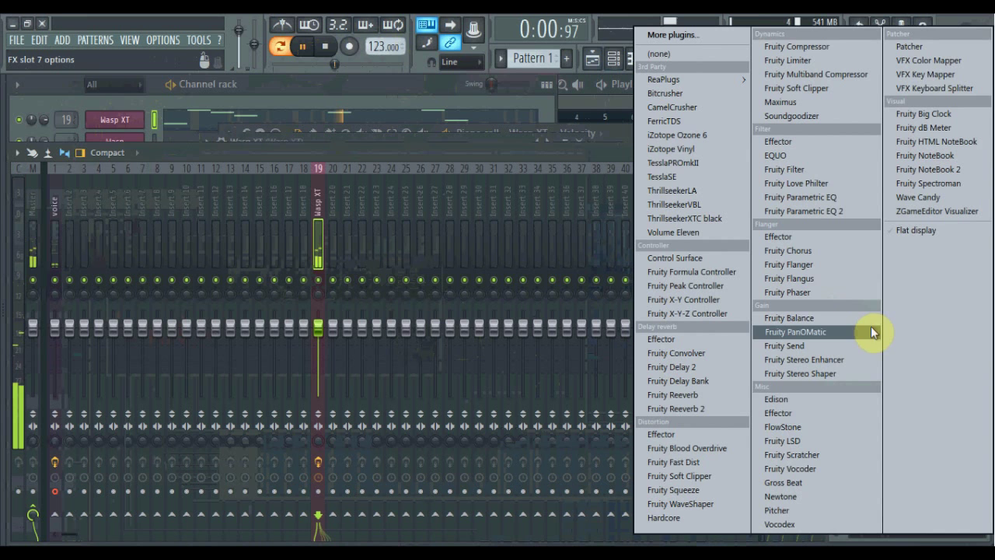
{"action": "left_click", "coordinate": [677, 107]}
{"action": "left_click_drag", "start_coordinate": [333, 267], "coordinate": [557, 162]}
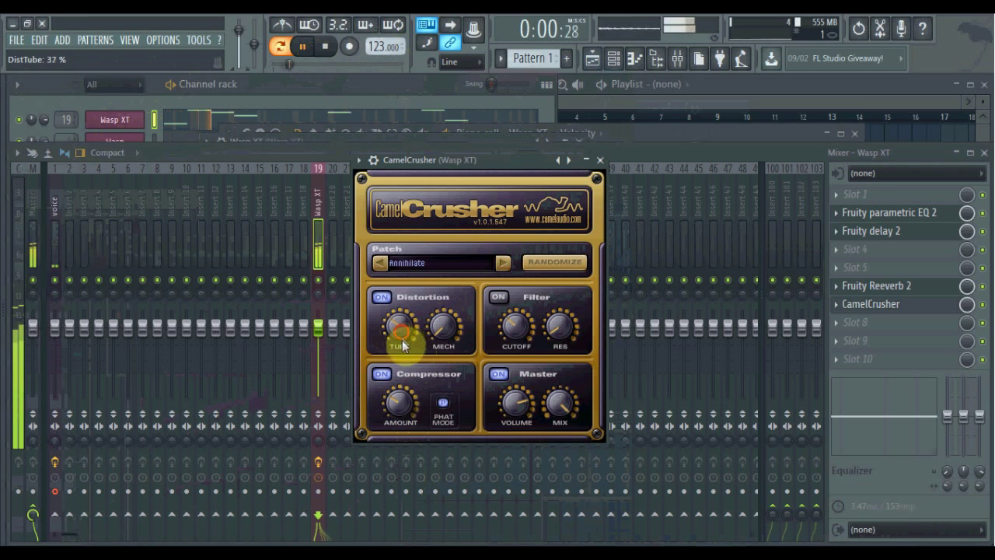
{"action": "left_click", "coordinate": [444, 403]}
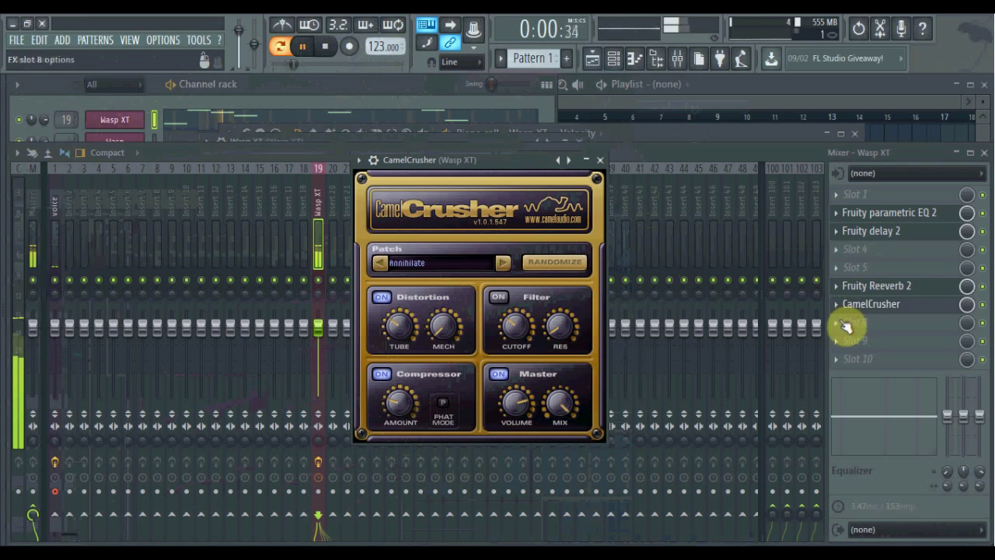
- Load Gross Beat into slot 8 of the Wasp XT mixer track and choose the Sidechain volume preset
{"action": "left_click", "coordinate": [840, 327]}
{"action": "left_click", "coordinate": [829, 482]}
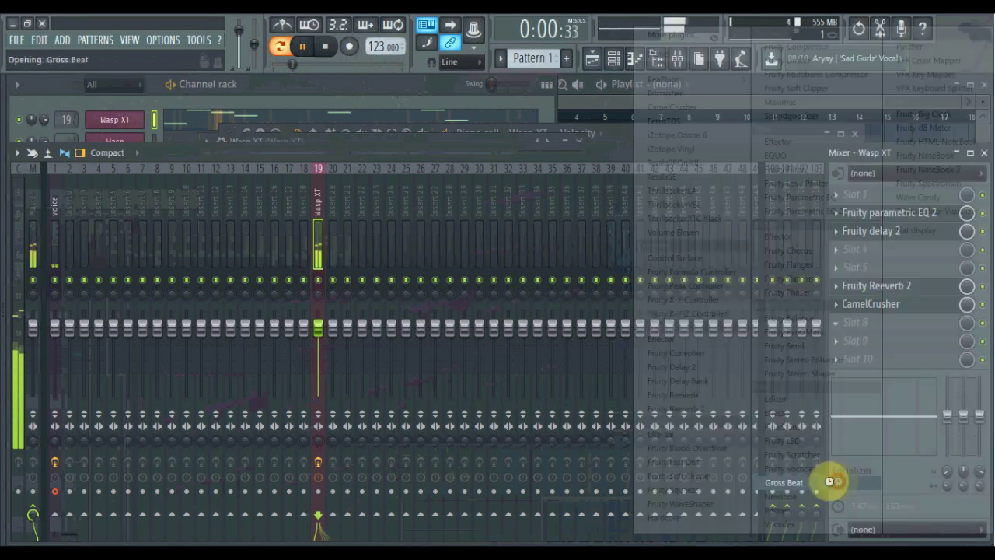
{"action": "left_click_drag", "start_coordinate": [434, 299], "coordinate": [484, 156]}
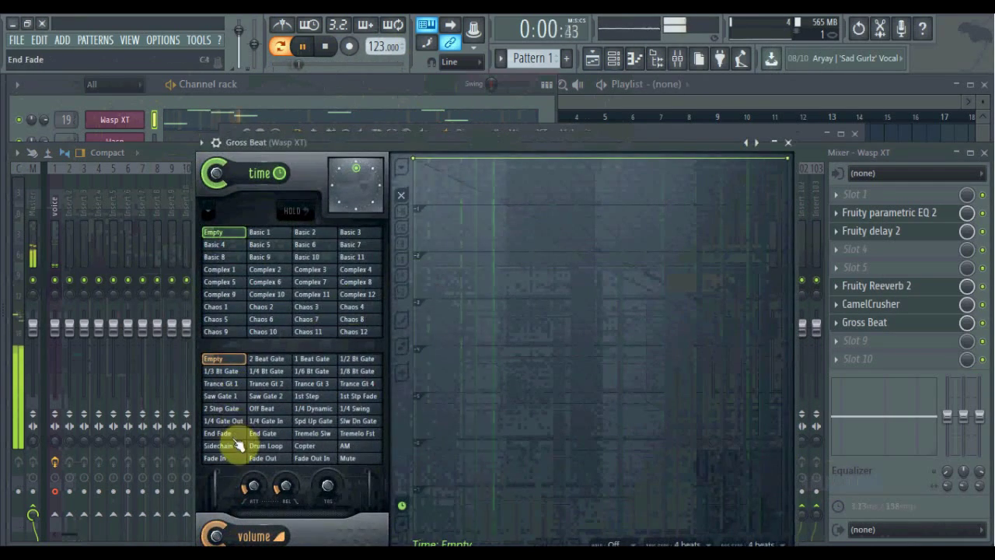
{"action": "left_click", "coordinate": [218, 445]}
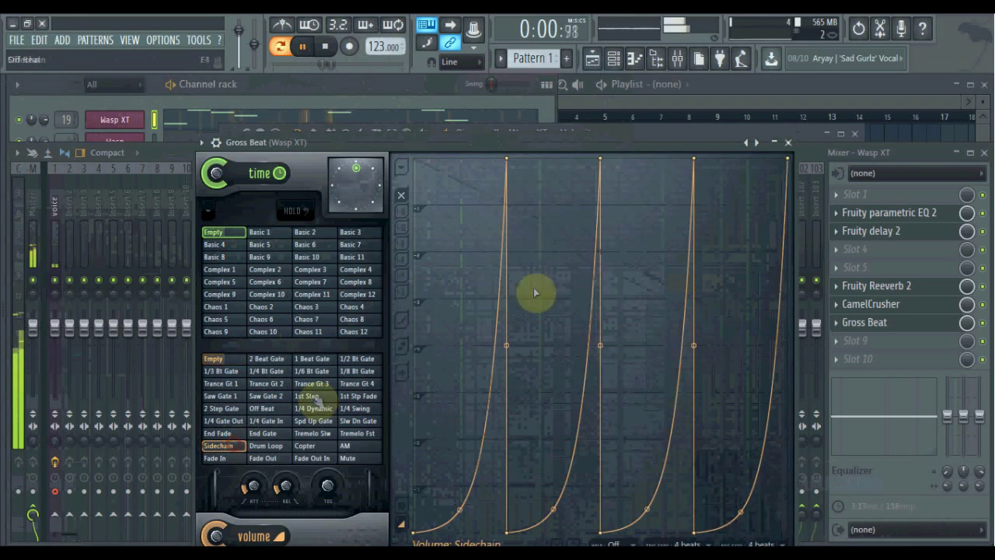
- Add a point near the top of each beat's sidechain volume curve and change the first point's mode from Hold to a sloped rise
{"action": "left_click", "coordinate": [460, 206]}
{"action": "right_click", "coordinate": [460, 209]}
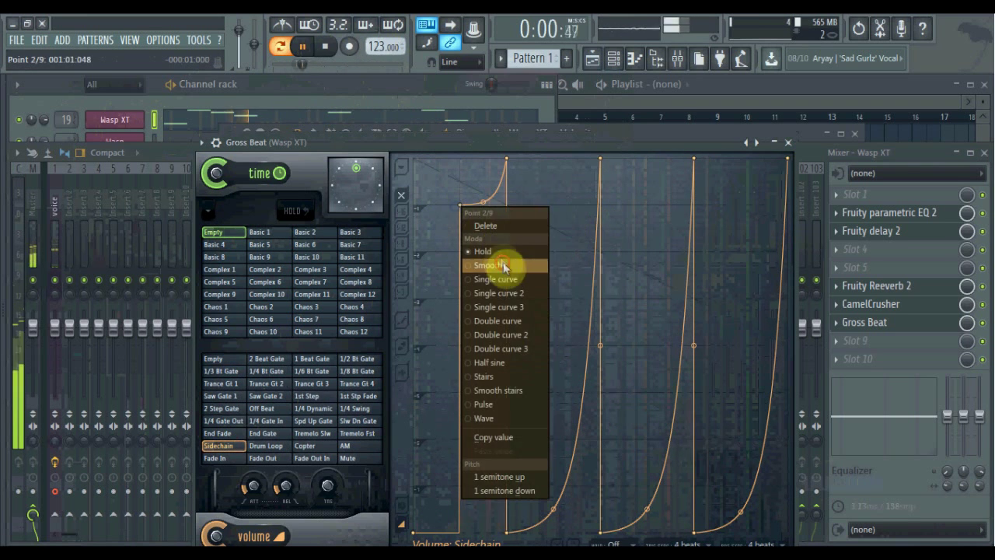
{"action": "left_click", "coordinate": [514, 281]}
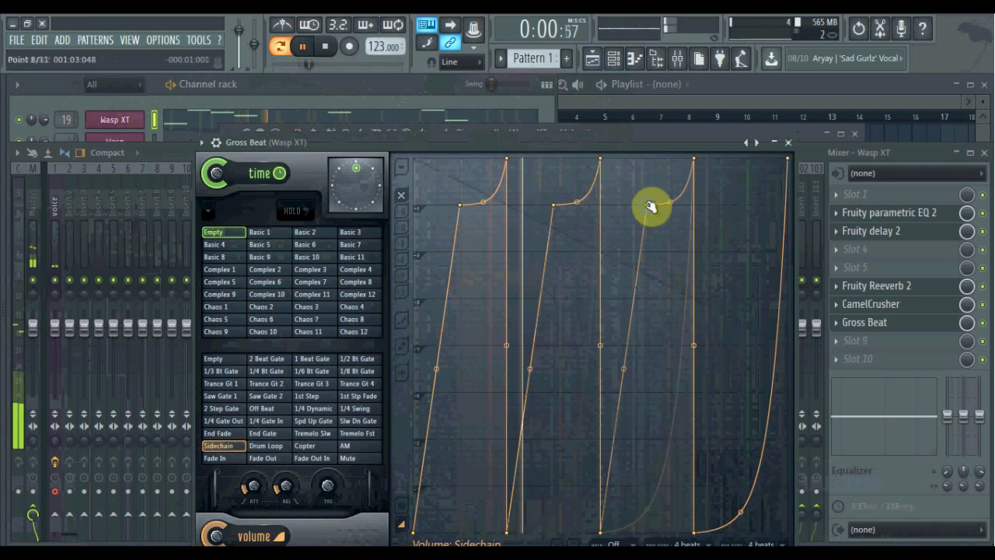
- Paint four consecutive Pattern 1 clips on Track 1 of the playlist, starting at bar 1
{"action": "left_click", "coordinate": [591, 93]}
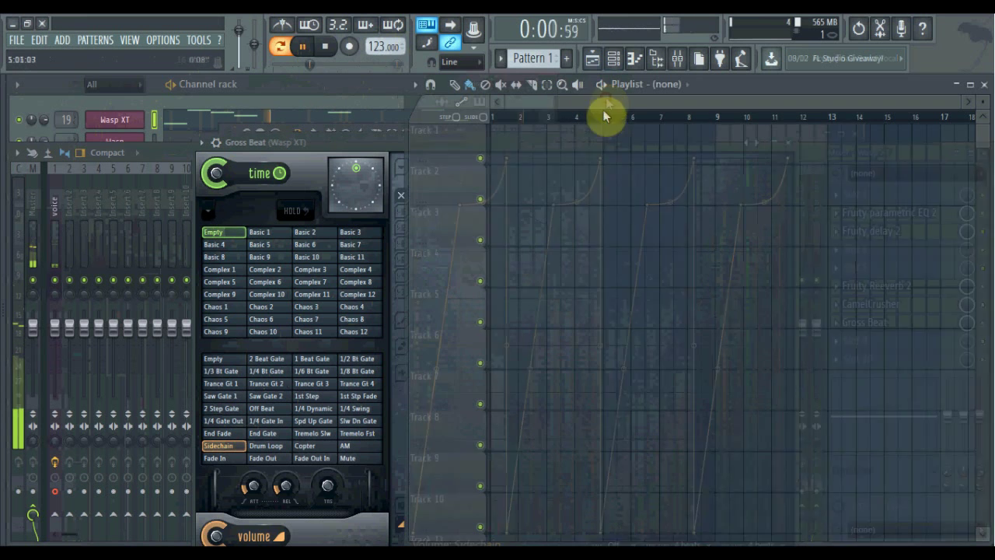
{"action": "left_click_drag", "start_coordinate": [500, 152], "coordinate": [604, 151]}
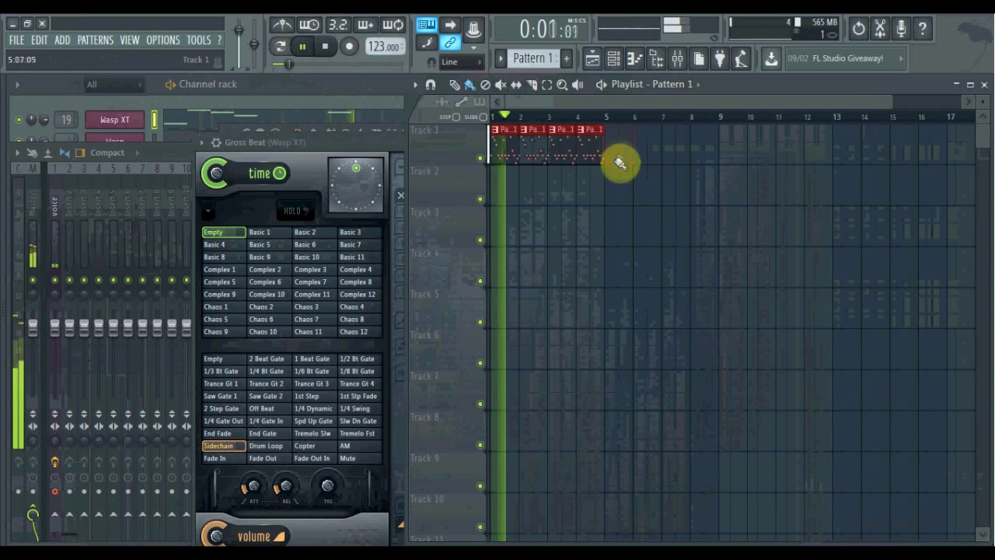
{"action": "left_click", "coordinate": [268, 97]}
{"action": "mouse_move", "coordinate": [1, 243]}
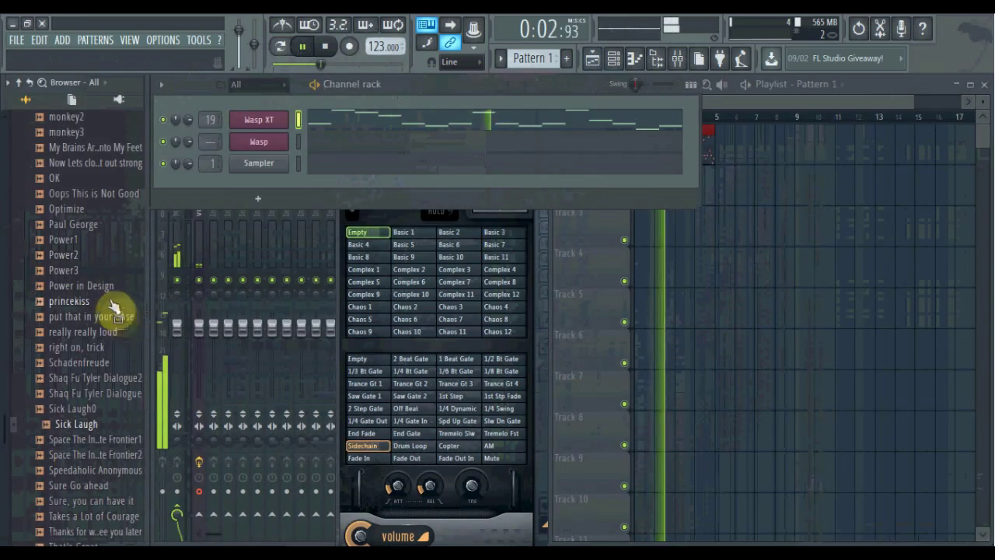
{"action": "right_click", "coordinate": [102, 282]}
{"action": "left_click", "coordinate": [232, 403]}
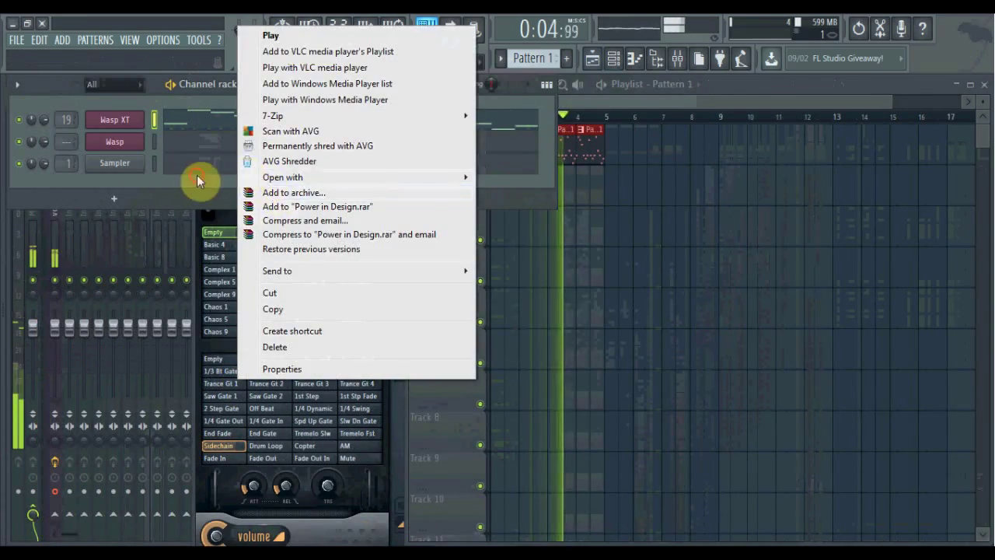
{"action": "left_click", "coordinate": [196, 177]}
- Collapse the Vocal Samples folder in the sample browser and return to the Fruity Loop Samples folder
{"action": "mouse_move", "coordinate": [6, 242]}
{"action": "scroll", "coordinate": [80, 298], "scroll_direction": "up", "scroll_amount": 10}
{"action": "scroll", "coordinate": [81, 298], "scroll_direction": "up", "scroll_amount": 5}
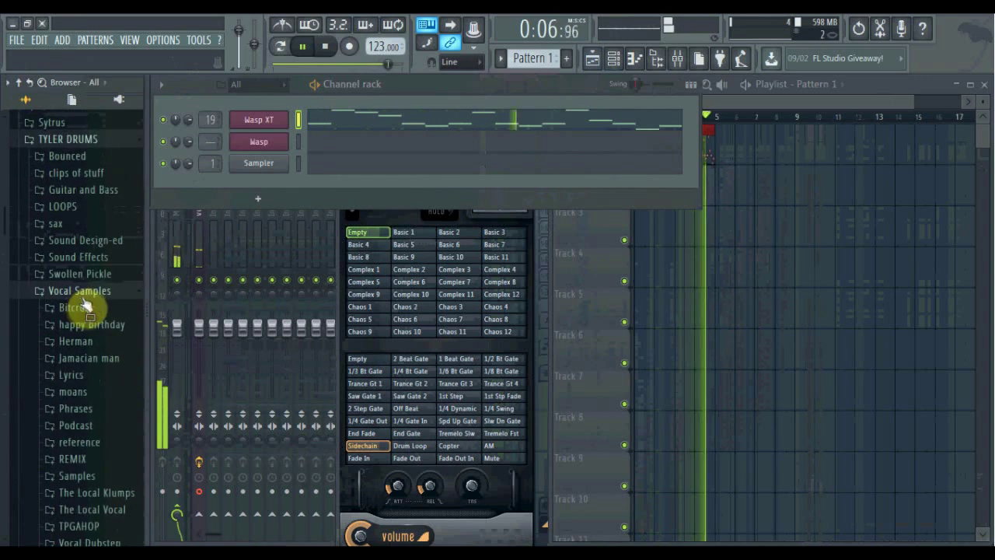
{"action": "left_click", "coordinate": [86, 296]}
{"action": "scroll", "coordinate": [85, 292], "scroll_direction": "up", "scroll_amount": 3}
{"action": "scroll", "coordinate": [88, 295], "scroll_direction": "up", "scroll_amount": 5}
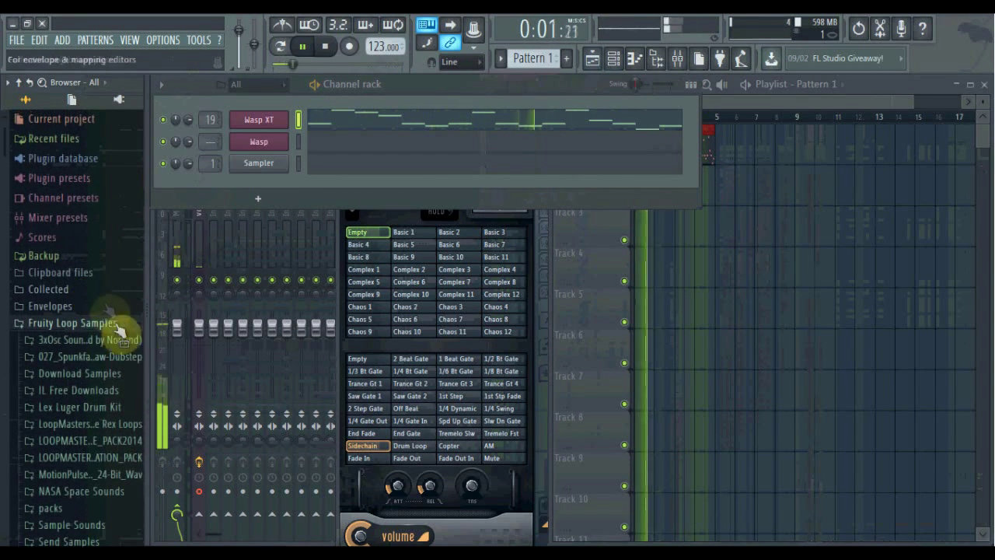
- Add the Bassdrum sample from the Drum Samples folder in Download Samples as a new channel and fill each 4 steps
{"action": "left_click", "coordinate": [103, 374]}
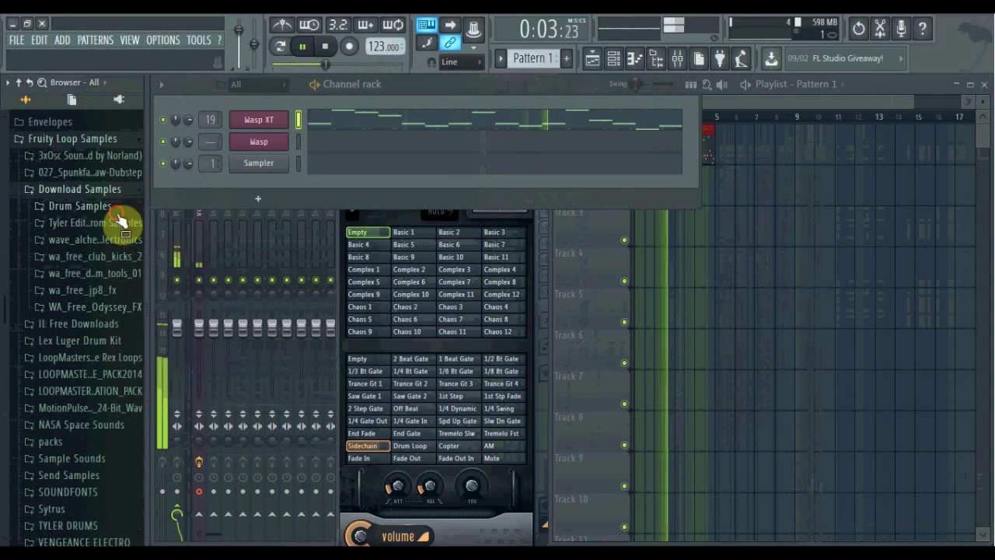
{"action": "left_click", "coordinate": [124, 208]}
{"action": "left_click", "coordinate": [111, 255]}
{"action": "left_click_drag", "start_coordinate": [116, 270], "coordinate": [140, 190]}
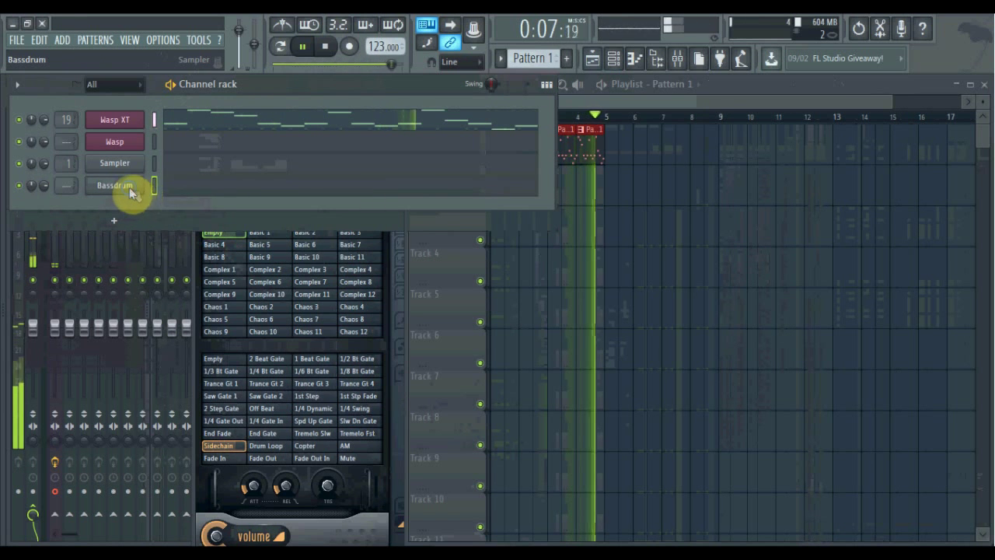
{"action": "right_click", "coordinate": [133, 188]}
{"action": "left_click", "coordinate": [284, 245]}
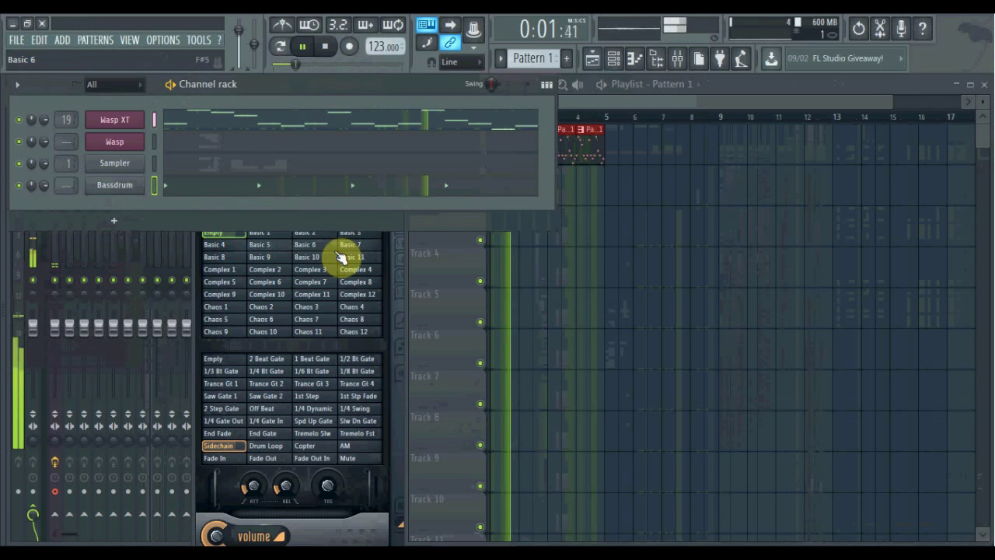
- Listen to the arrangement with the playlist in front, and stop the playback
{"action": "left_click", "coordinate": [679, 125]}
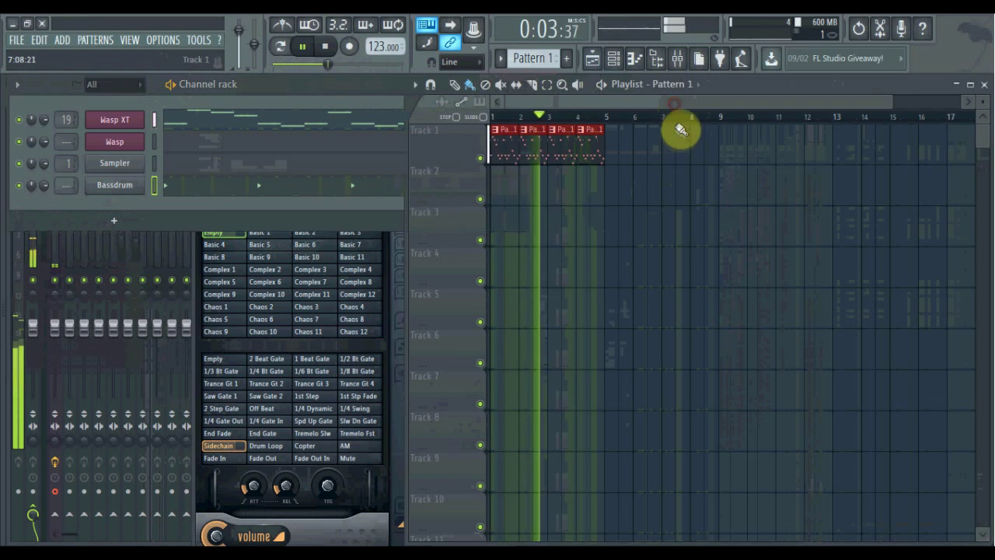
{"action": "scroll", "coordinate": [678, 127], "scroll_direction": "down", "scroll_amount": 1}
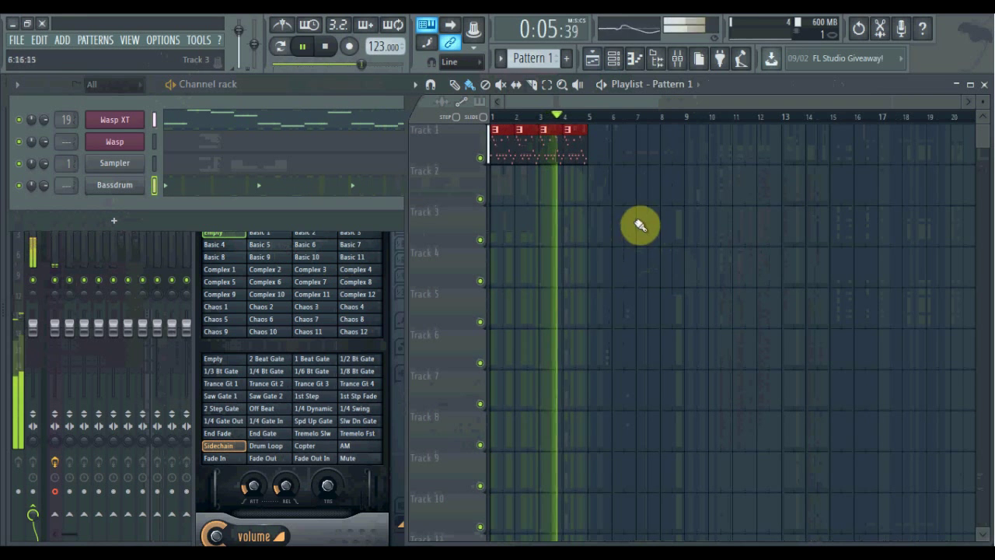
{"action": "key", "text": "space"}
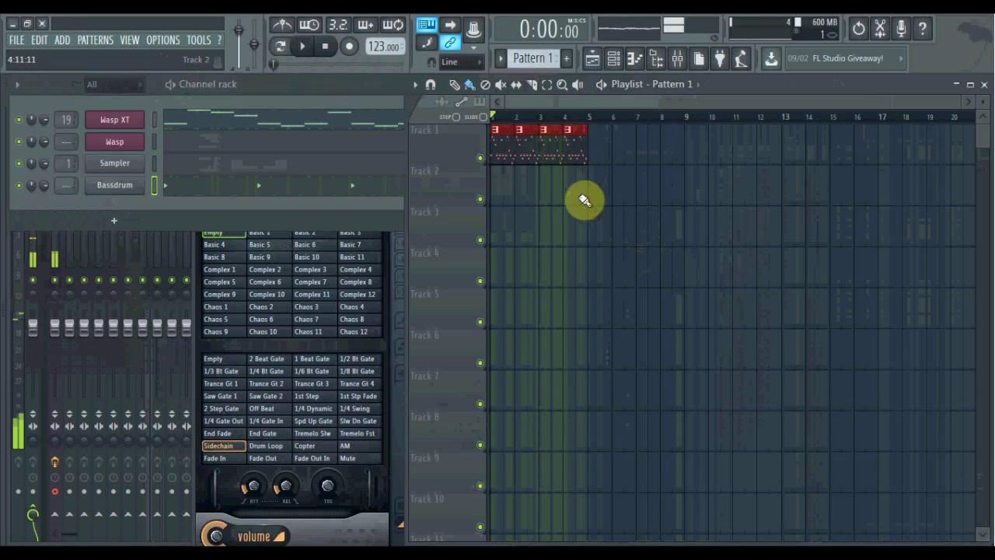
{"action": "double_click", "coordinate": [506, 156]}
{"action": "left_click_drag", "start_coordinate": [631, 138], "coordinate": [339, 91]}
{"action": "left_click", "coordinate": [583, 107]}
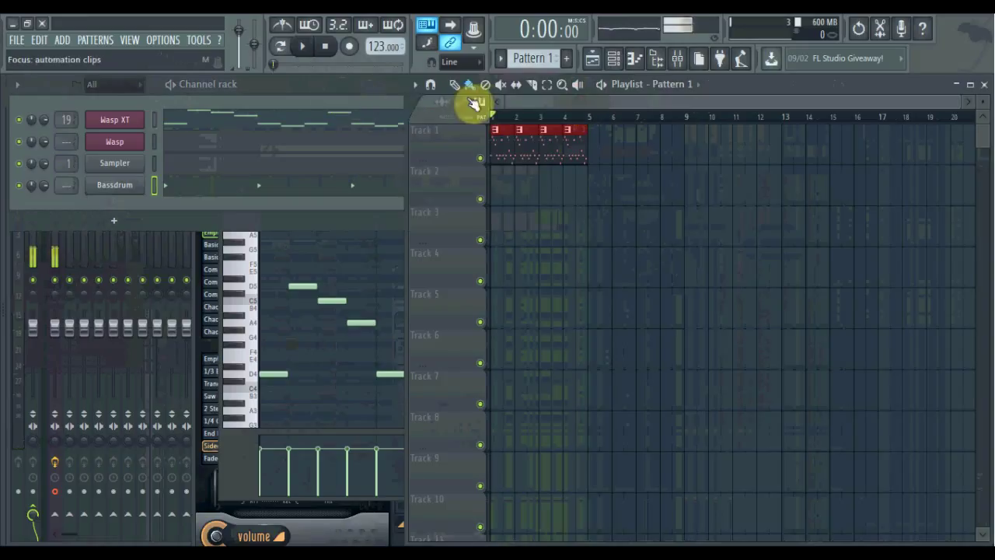
{"action": "left_click", "coordinate": [372, 102]}
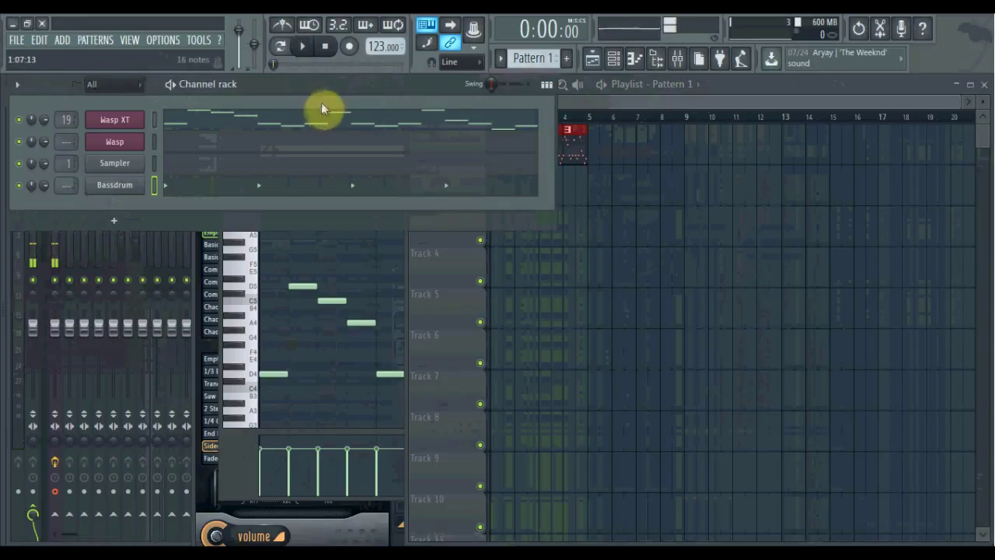
{"action": "right_click", "coordinate": [139, 119]}
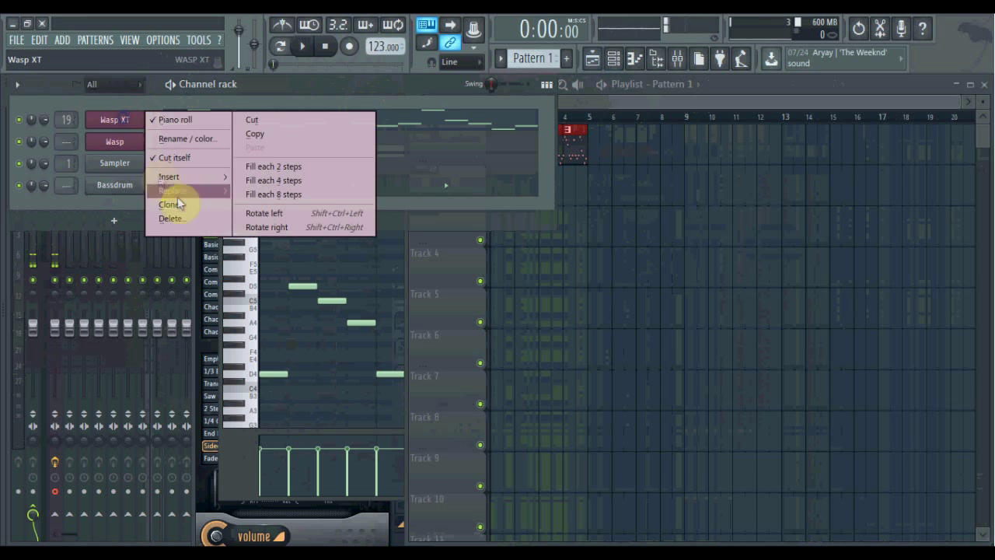
- Open the Wasp channel's editor and route the channel to mixer track 20
{"action": "left_click", "coordinate": [126, 143]}
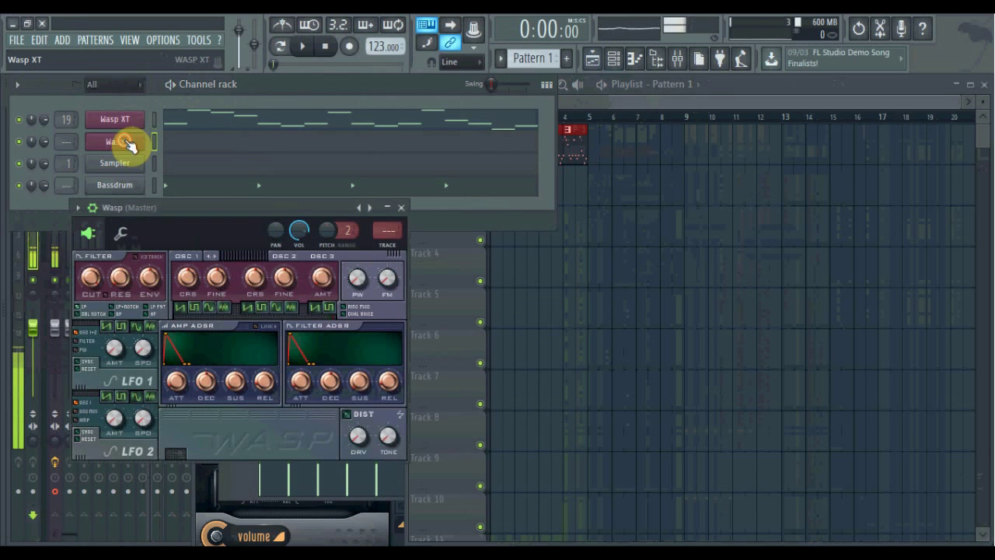
{"action": "left_click_drag", "start_coordinate": [176, 223], "coordinate": [259, 212]}
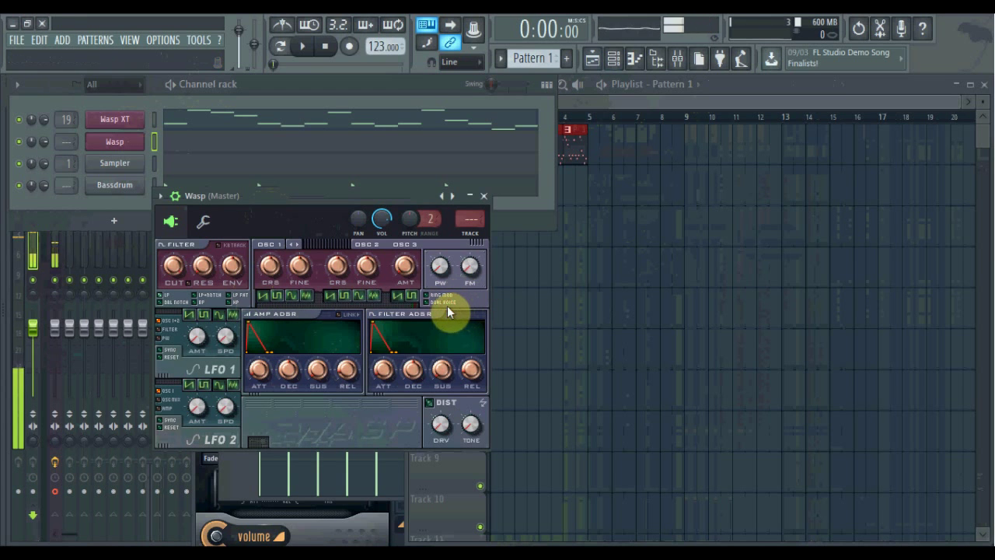
{"action": "left_click", "coordinate": [677, 60]}
{"action": "right_click", "coordinate": [335, 218]}
{"action": "mouse_move", "coordinate": [413, 249]}
{"action": "left_click", "coordinate": [541, 251]}
{"action": "left_click", "coordinate": [399, 93]}
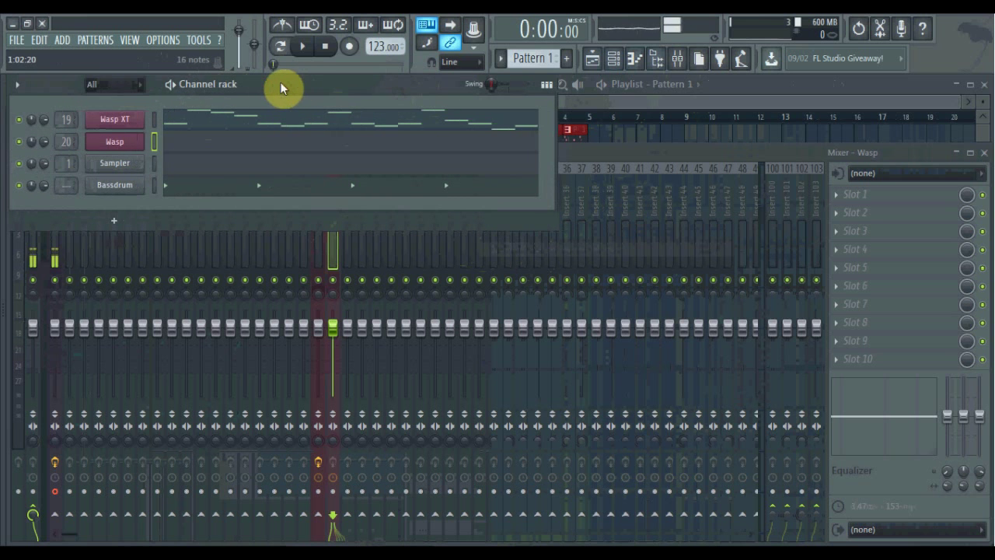
- Reopen the Wasp editor and adjust the oscillator mix and oscillator 2's coarse tuning
{"action": "left_click", "coordinate": [124, 143]}
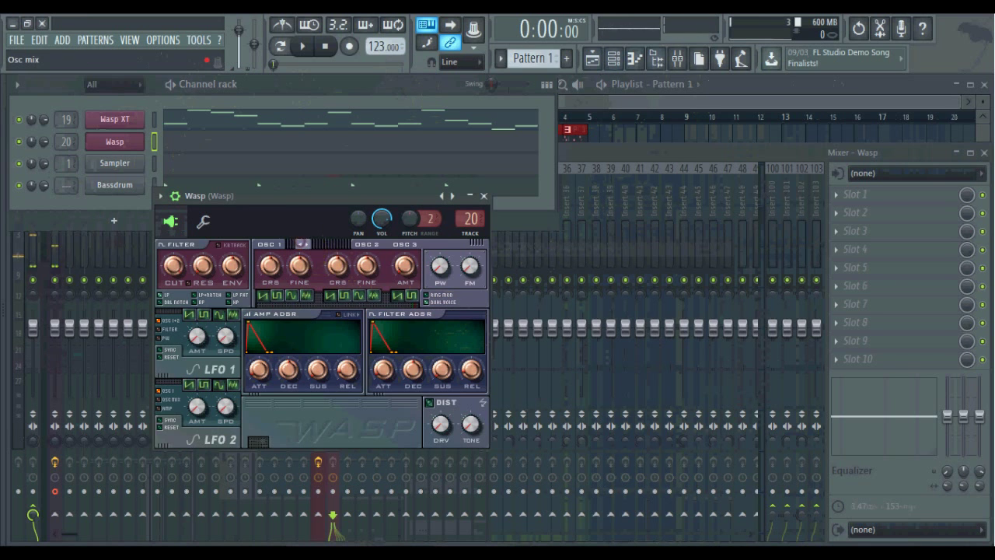
{"action": "left_click_drag", "start_coordinate": [304, 243], "coordinate": [313, 243]}
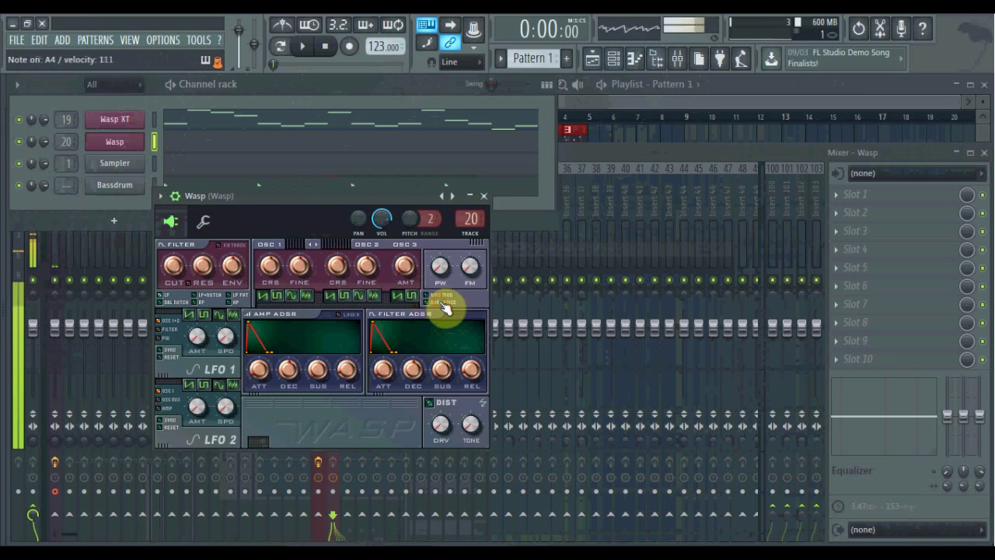
{"action": "left_click_drag", "start_coordinate": [342, 272], "coordinate": [343, 257]}
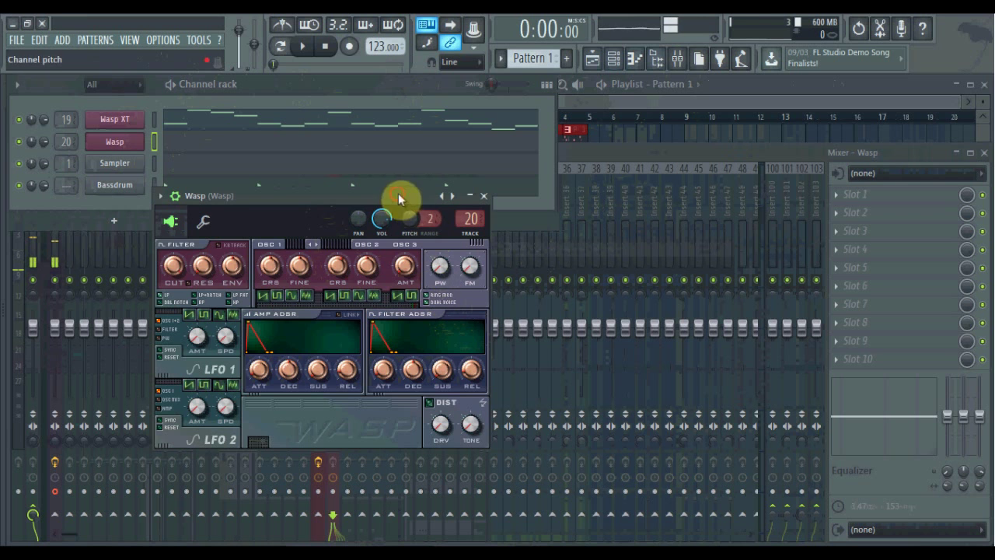
- Raise the Wasp amp envelope's release, adjust its attack, and lower the volume of mixer track 20
{"action": "left_click_drag", "start_coordinate": [398, 194], "coordinate": [430, 198]}
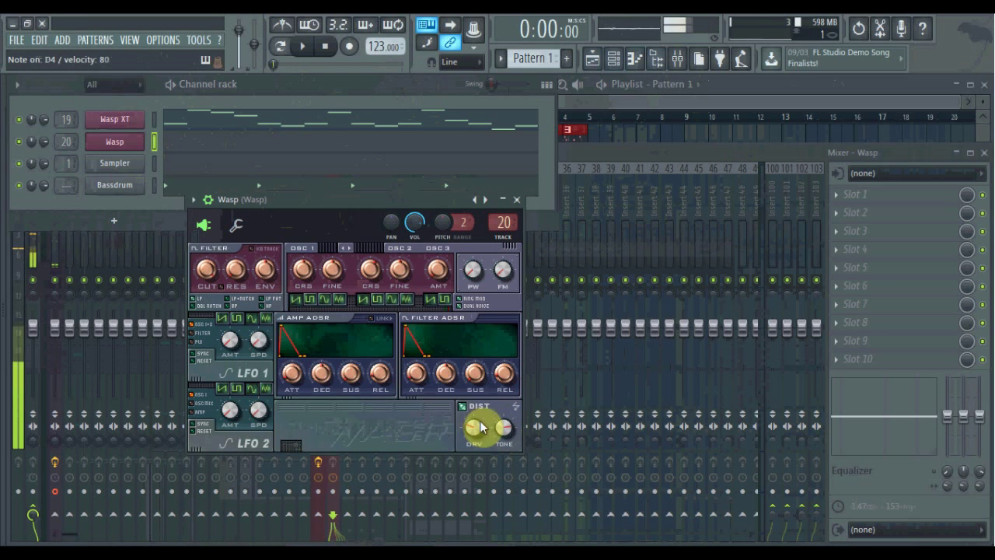
{"action": "left_click_drag", "start_coordinate": [354, 369], "coordinate": [354, 330]}
{"action": "left_click_drag", "start_coordinate": [297, 374], "coordinate": [297, 374]}
{"action": "left_click", "coordinate": [729, 148]}
{"action": "left_click_drag", "start_coordinate": [333, 327], "coordinate": [333, 360]}
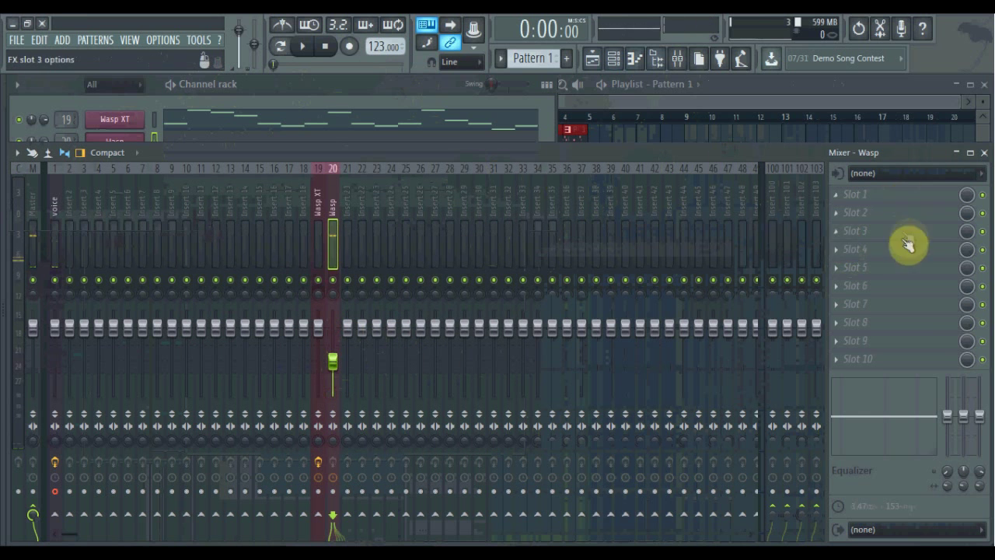
- Load Fruity Flangus into slot 3 of the Wasp mixer track and adjust its settings
{"action": "left_click", "coordinate": [843, 233]}
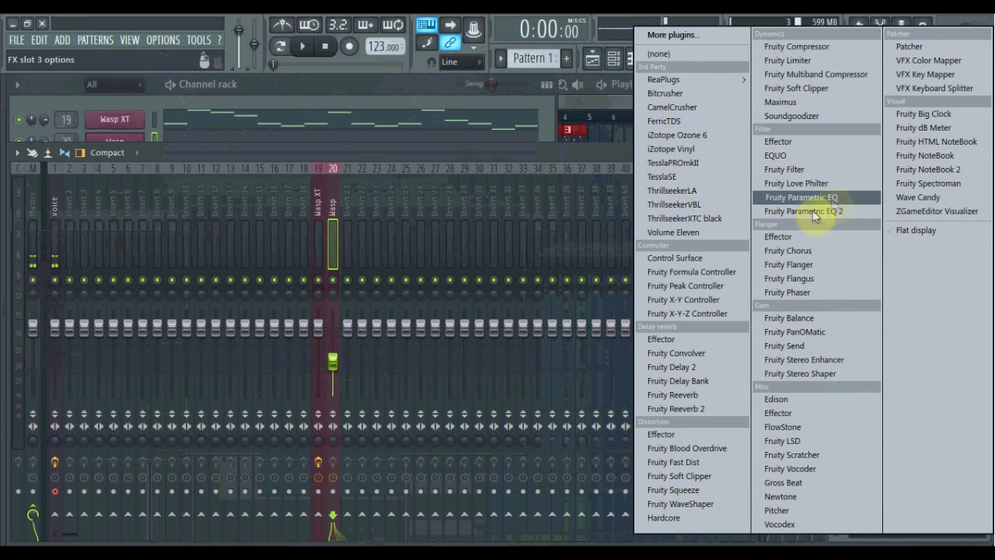
{"action": "left_click", "coordinate": [800, 376]}
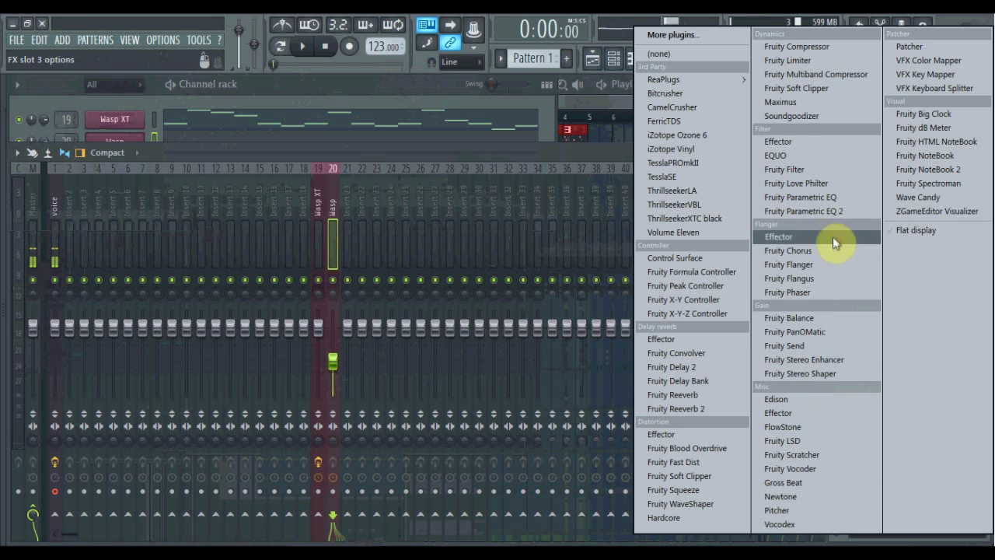
{"action": "left_click", "coordinate": [835, 279]}
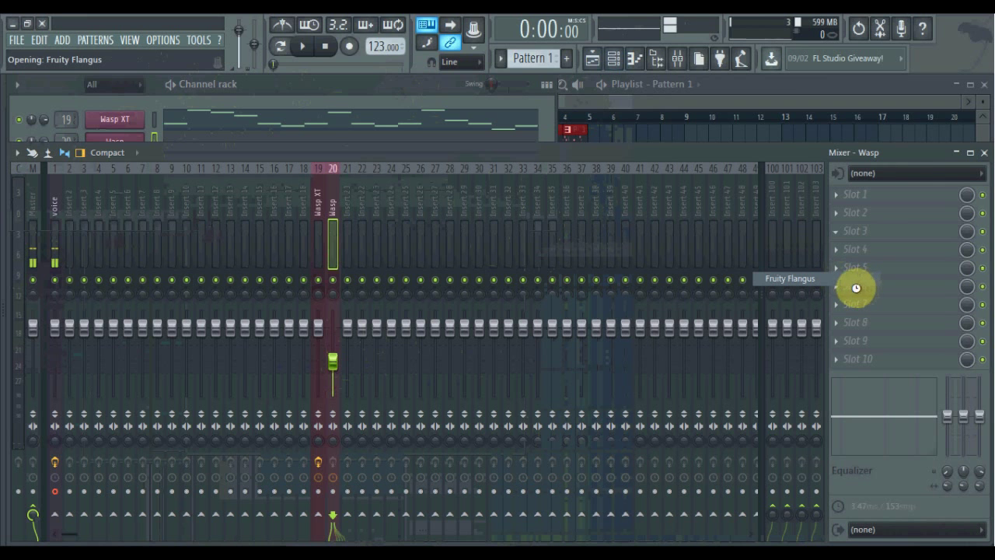
{"action": "left_click_drag", "start_coordinate": [173, 239], "coordinate": [309, 231]}
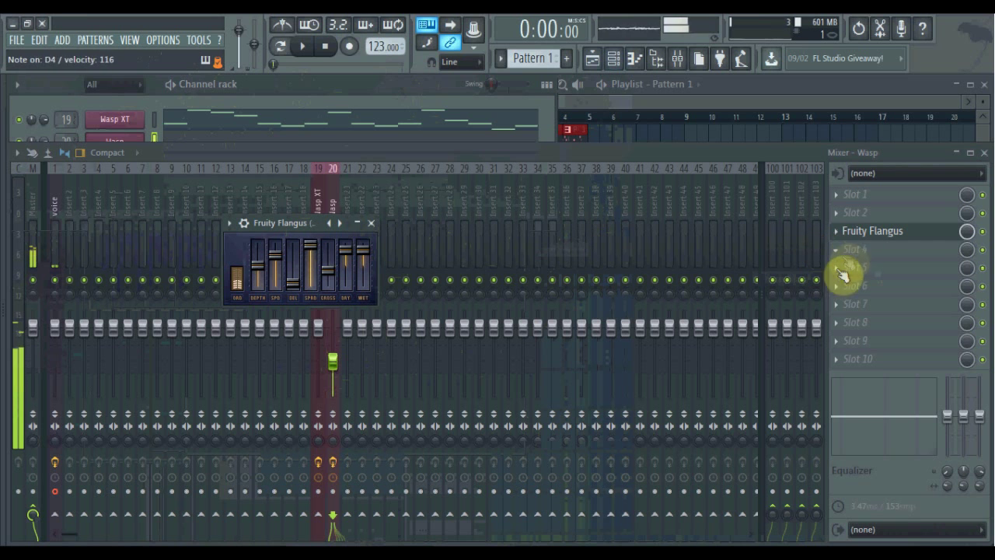
- Load Fruity WaveShaper into slot 5 and shape its curve with two narrow peaks at low levels and a raised upper arc
{"action": "left_click", "coordinate": [843, 275]}
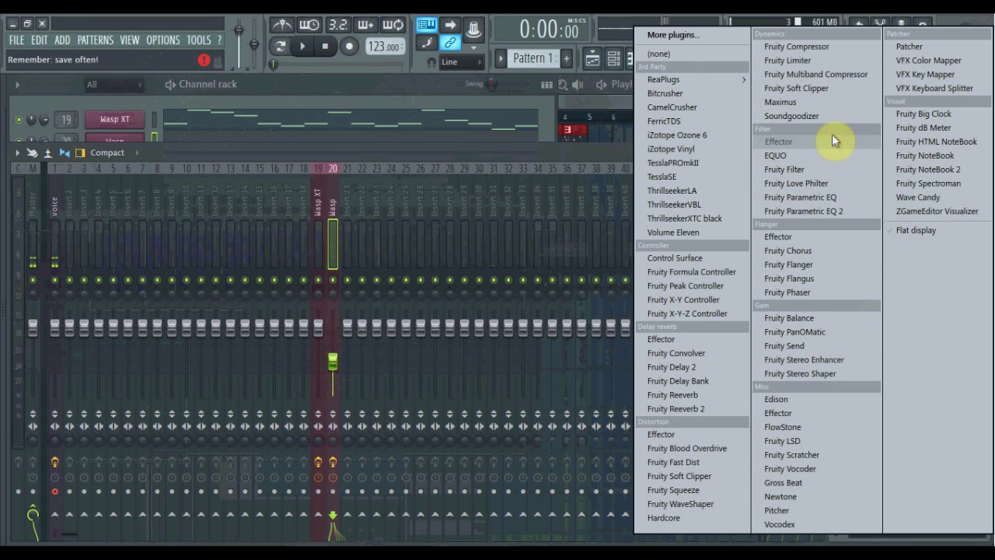
{"action": "left_click", "coordinate": [694, 504]}
{"action": "right_click", "coordinate": [156, 353]}
{"action": "right_click", "coordinate": [178, 400]}
{"action": "left_click_drag", "start_coordinate": [178, 400], "coordinate": [147, 422]}
{"action": "left_click_drag", "start_coordinate": [233, 352], "coordinate": [232, 300]}
{"action": "right_click", "coordinate": [187, 424]}
{"action": "right_click", "coordinate": [176, 363]}
{"action": "left_click_drag", "start_coordinate": [172, 381], "coordinate": [176, 364]}
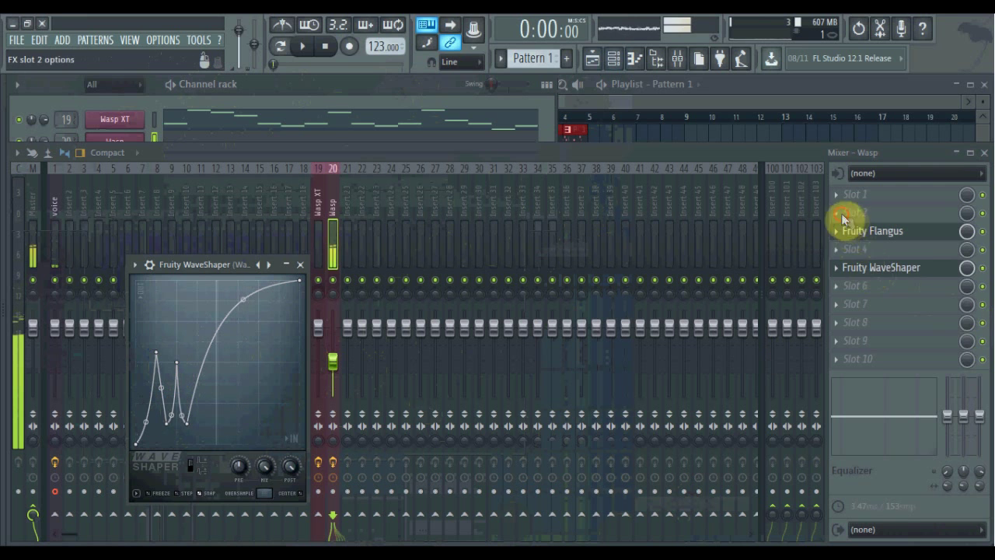
- Load Fruity parametric EQ 2 into slot 2 and turn band 7 into a low pass at about 6720 Hz
{"action": "left_click", "coordinate": [845, 220]}
{"action": "left_click", "coordinate": [856, 214]}
{"action": "mouse_move", "coordinate": [339, 387]}
{"action": "left_mouse_down"}
{"action": "mouse_move", "coordinate": [318, 362]}
{"action": "mouse_move", "coordinate": [346, 389]}
{"action": "left_mouse_up"}
{"action": "right_click", "coordinate": [346, 393]}
{"action": "mouse_move", "coordinate": [374, 430]}
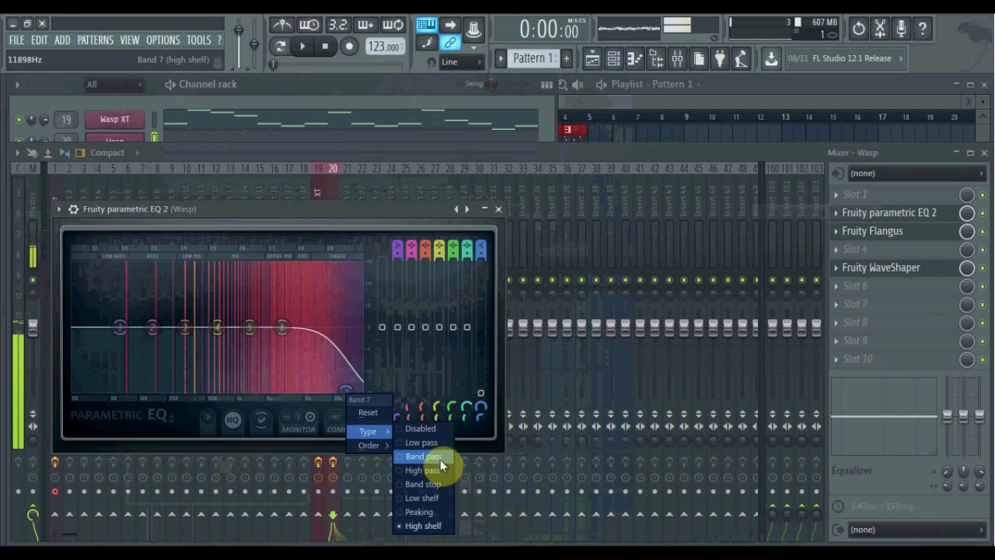
{"action": "left_click", "coordinate": [421, 442]}
{"action": "left_click_drag", "start_coordinate": [350, 345], "coordinate": [323, 333]}
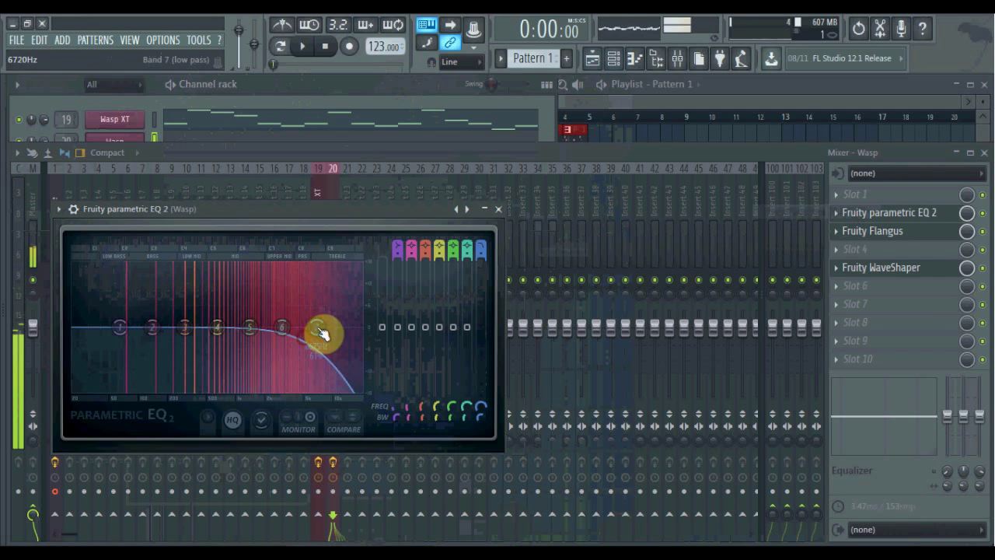
- Shape the other EQ bands with a band 3 cut near 278 Hz, a high pass on band 1 and a narrow band 6 boost
{"action": "left_click_drag", "start_coordinate": [189, 338], "coordinate": [187, 354]}
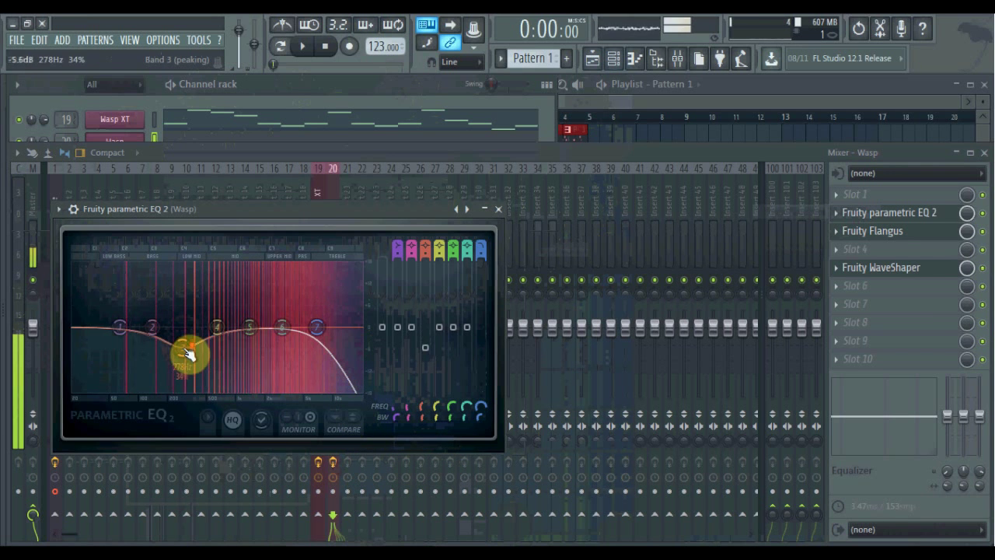
{"action": "right_click", "coordinate": [122, 335]}
{"action": "mouse_move", "coordinate": [148, 365]}
{"action": "left_click", "coordinate": [194, 408]}
{"action": "left_click_drag", "start_coordinate": [122, 329], "coordinate": [147, 336]}
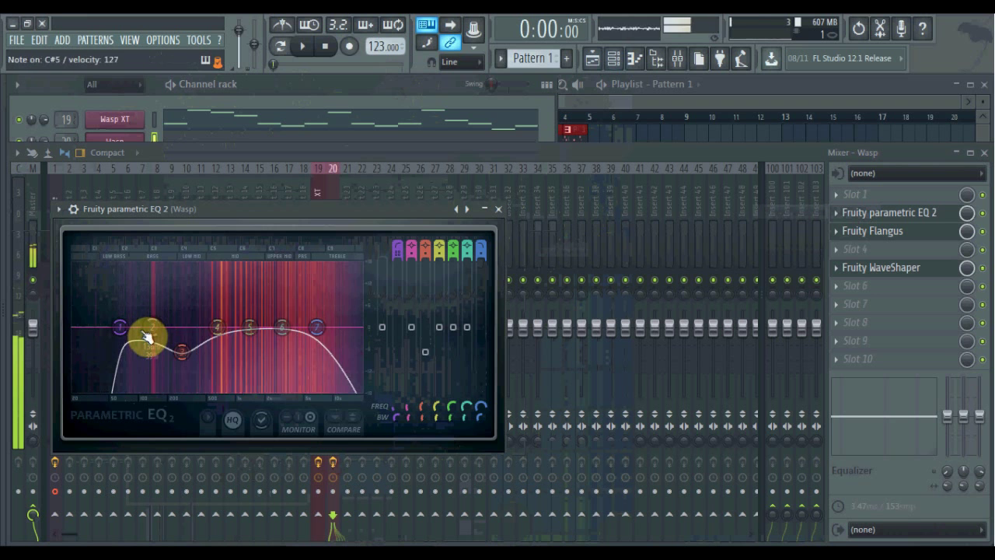
{"action": "scroll", "coordinate": [285, 330], "scroll_direction": "down", "scroll_amount": 2}
{"action": "mouse_move", "coordinate": [286, 332]}
{"action": "left_mouse_down"}
{"action": "mouse_move", "coordinate": [260, 278]}
{"action": "mouse_move", "coordinate": [280, 322]}
{"action": "left_mouse_up"}
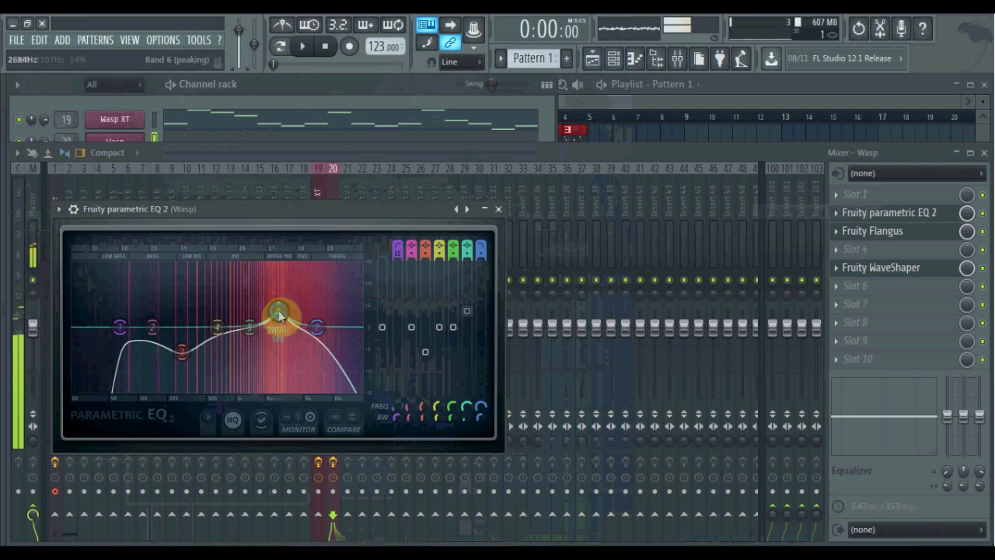
- Reopen the Wasp editor, enable the filter's keyboard tracking, and adjust the filter knobs and the filter envelope with a longer attack
{"action": "left_click", "coordinate": [132, 141]}
{"action": "left_click_drag", "start_coordinate": [278, 207], "coordinate": [306, 203]}
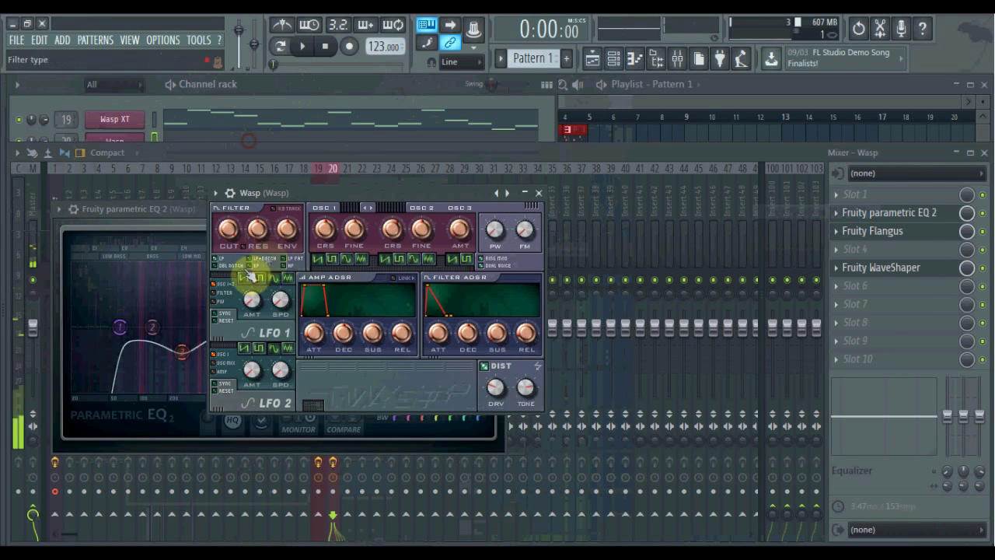
{"action": "left_click", "coordinate": [265, 233]}
{"action": "left_click", "coordinate": [375, 282]}
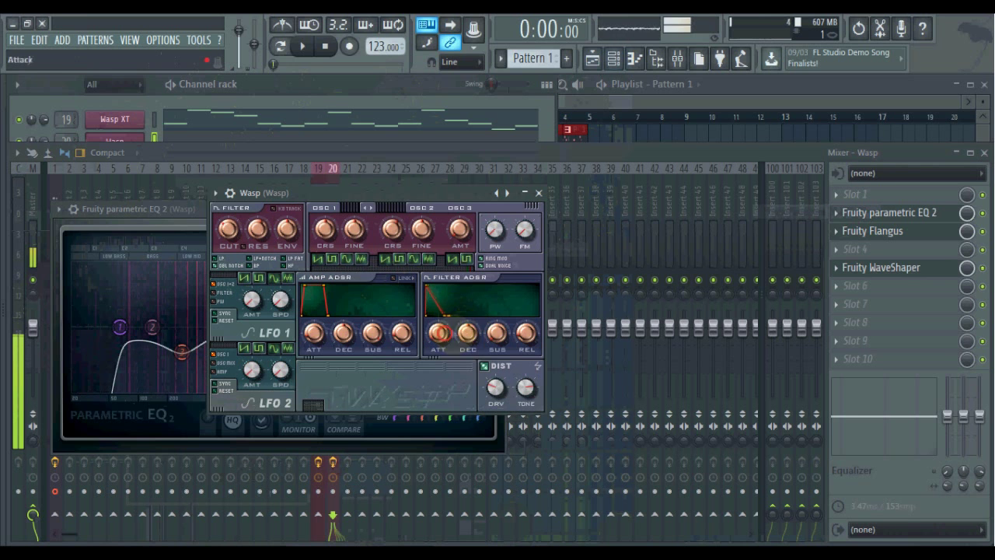
{"action": "left_click_drag", "start_coordinate": [488, 339], "coordinate": [493, 333]}
{"action": "left_click", "coordinate": [218, 233]}
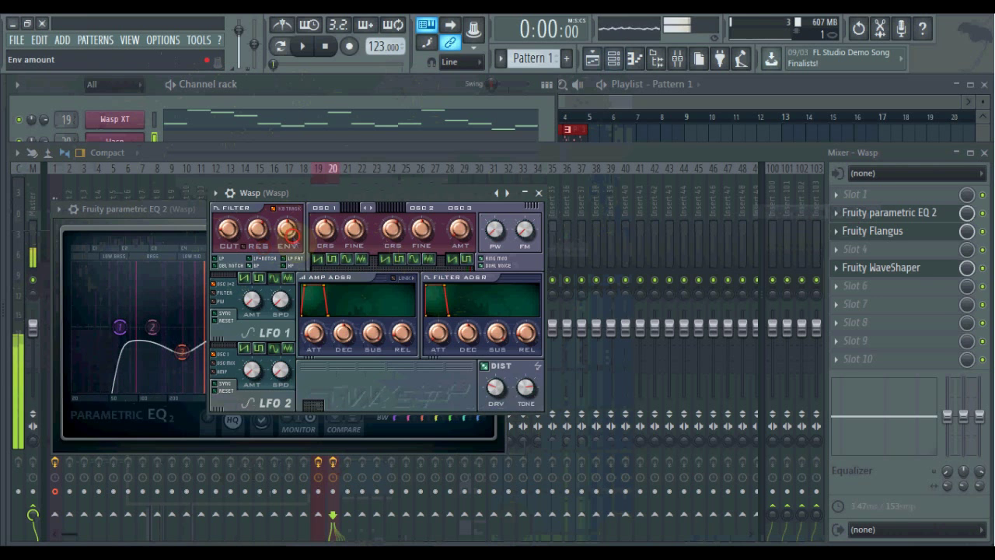
{"action": "left_click_drag", "start_coordinate": [439, 333], "coordinate": [440, 245]}
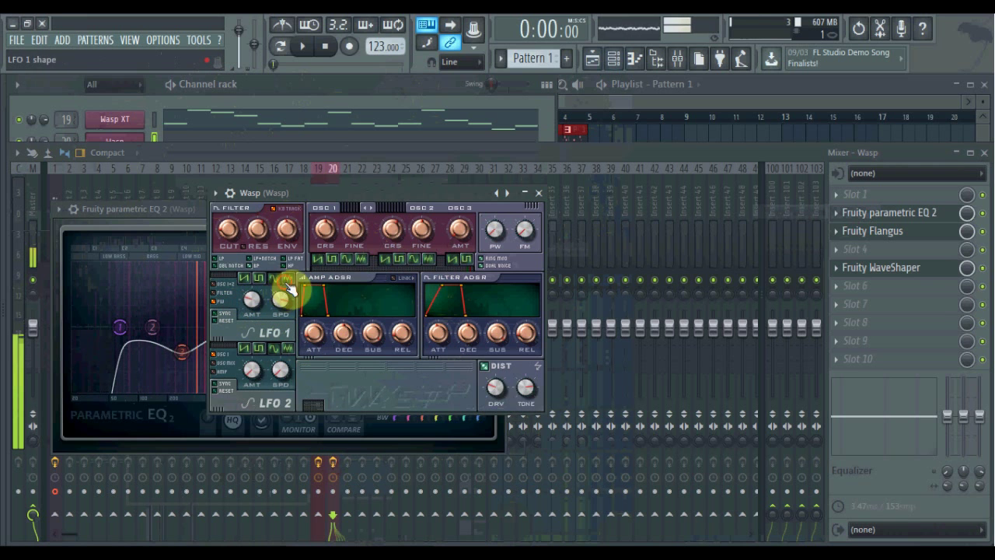
- Adjust LFO 1's amount and retune oscillator 2's coarse pitch
{"action": "left_click", "coordinate": [250, 301]}
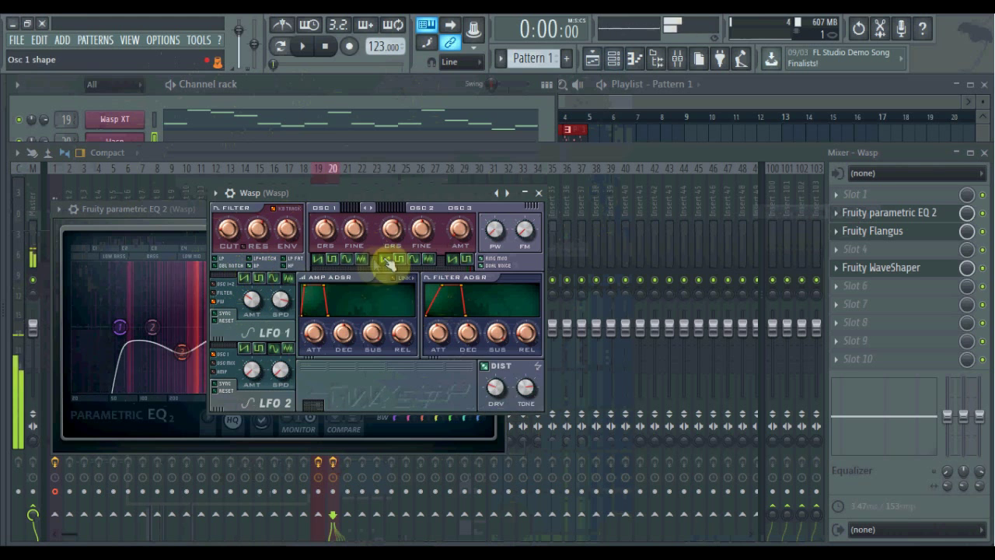
{"action": "left_click_drag", "start_coordinate": [389, 228], "coordinate": [389, 224]}
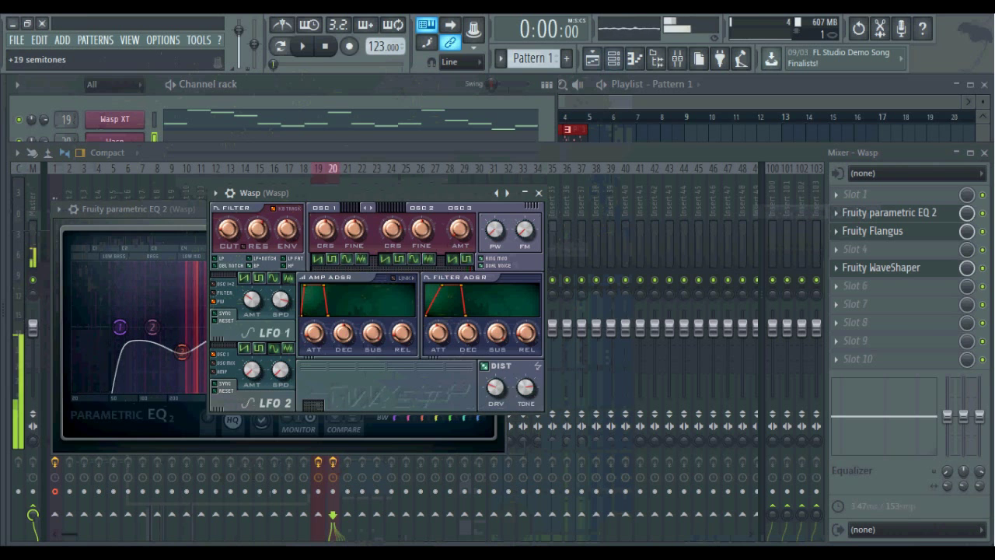
{"action": "left_click_drag", "start_coordinate": [389, 224], "coordinate": [389, 230]}
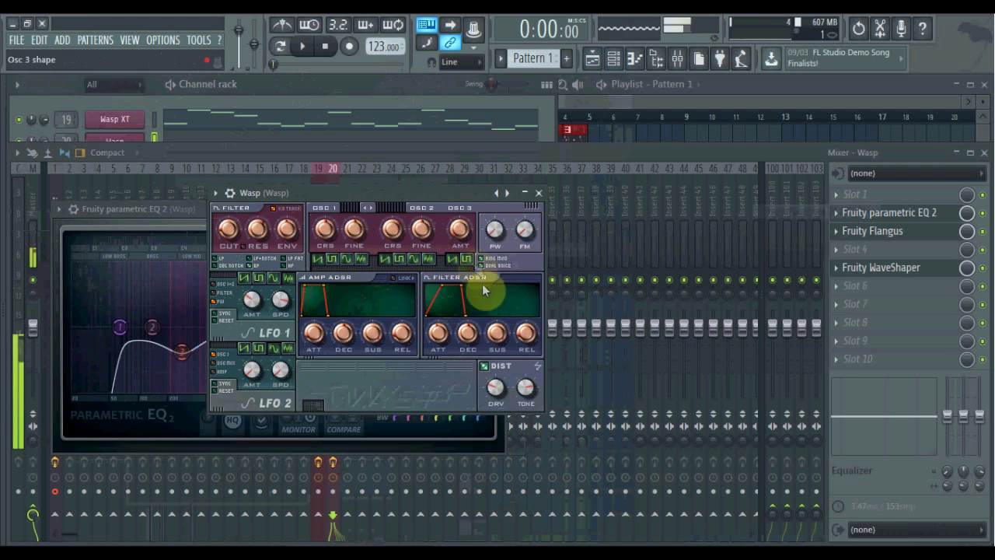
- Shorten the filter envelope's attack and fine-tune the filter cutoff
{"action": "left_click_drag", "start_coordinate": [460, 343], "coordinate": [442, 359]}
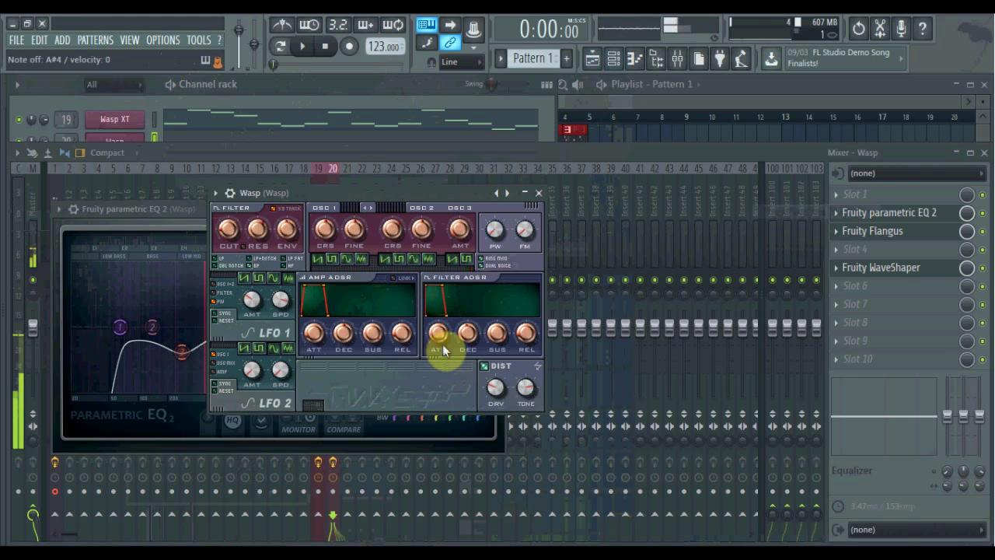
{"action": "left_click_drag", "start_coordinate": [229, 231], "coordinate": [228, 234]}
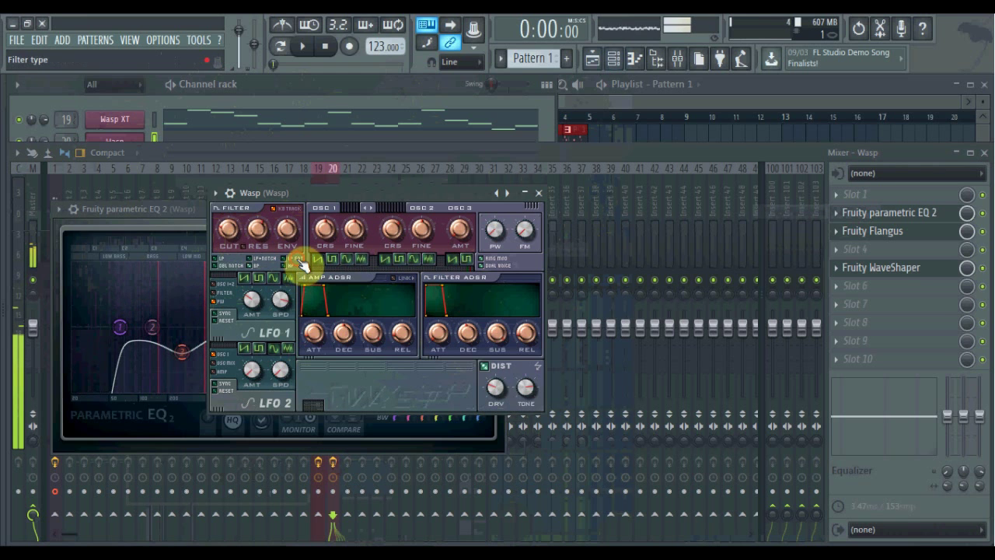
{"action": "left_click_drag", "start_coordinate": [229, 228], "coordinate": [229, 226]}
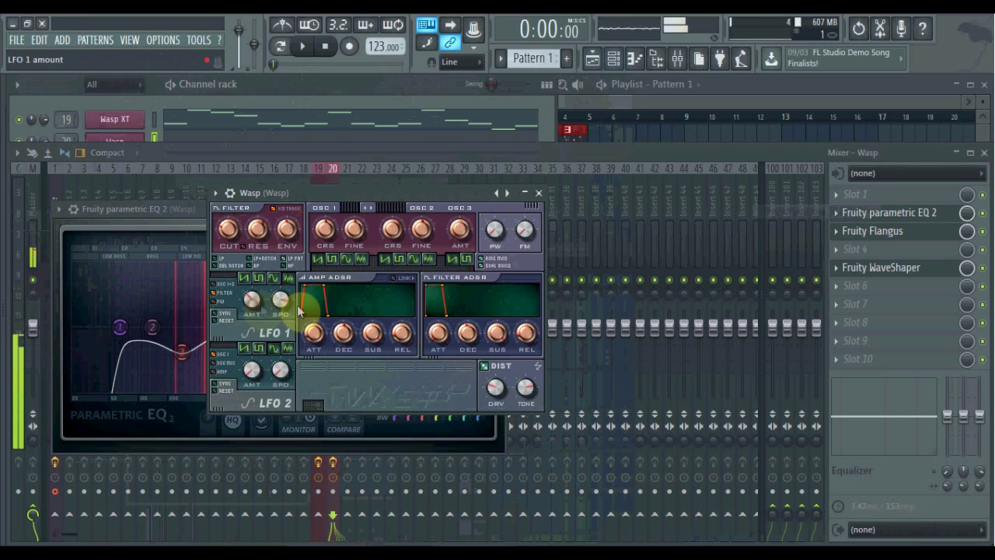
- Route LFO 1 to the filter and adjust its speed and amount
{"action": "left_click_drag", "start_coordinate": [281, 303], "coordinate": [281, 334]}
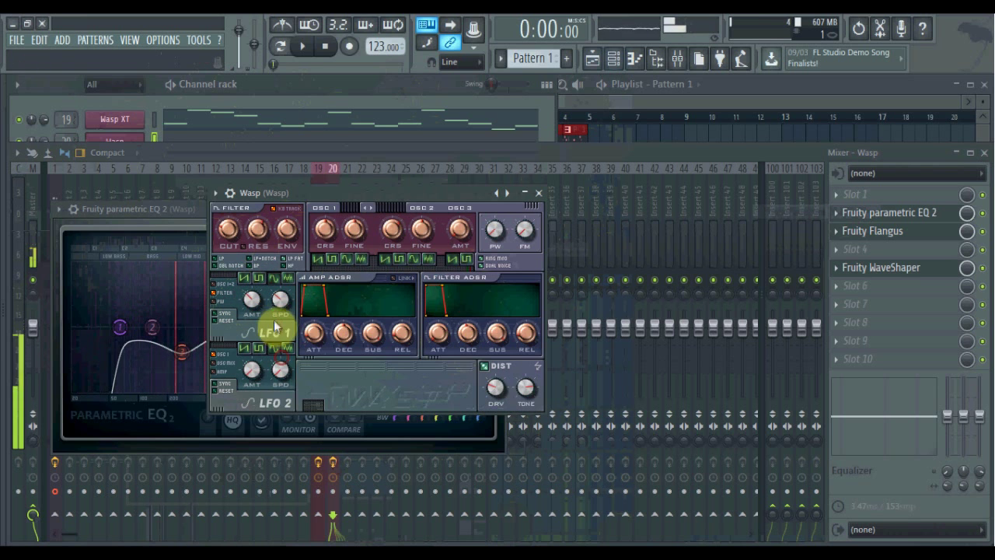
{"action": "left_click_drag", "start_coordinate": [252, 299], "coordinate": [252, 297]}
{"action": "left_click", "coordinate": [280, 298]}
{"action": "left_click", "coordinate": [251, 299]}
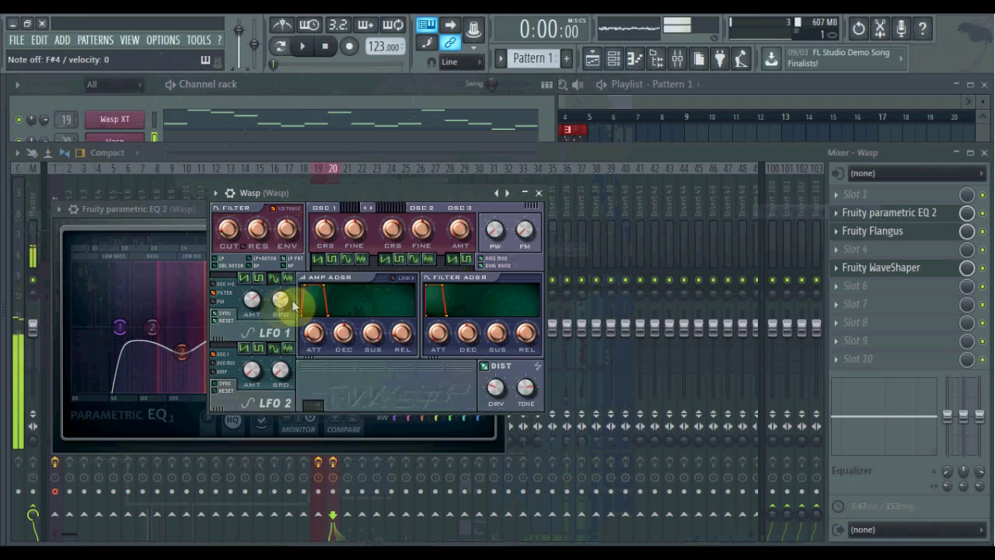
- Lower the first peak of the WaveShaper curve, and load Fruity delay 2 into slot 6 with one of its presets
{"action": "left_click", "coordinate": [940, 272]}
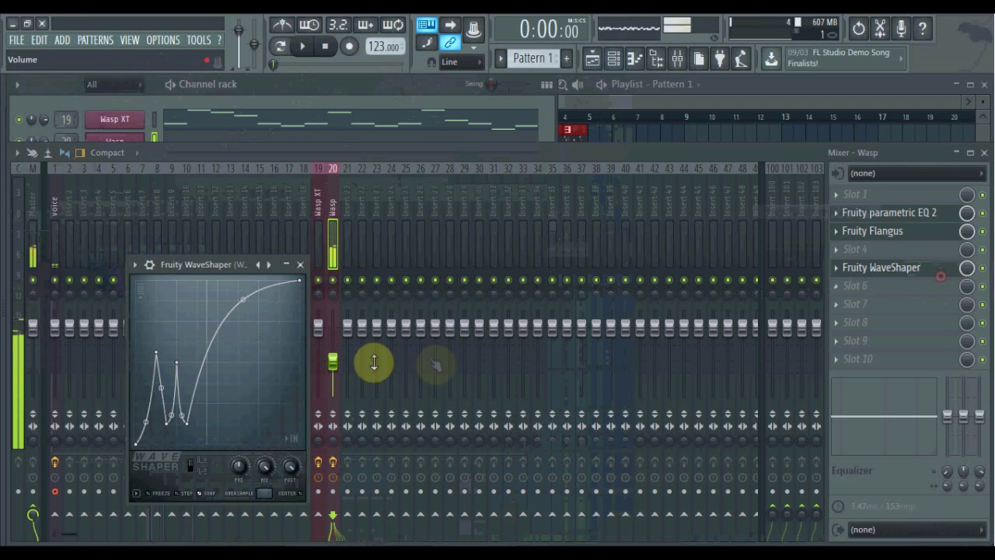
{"action": "left_click_drag", "start_coordinate": [154, 354], "coordinate": [160, 381]}
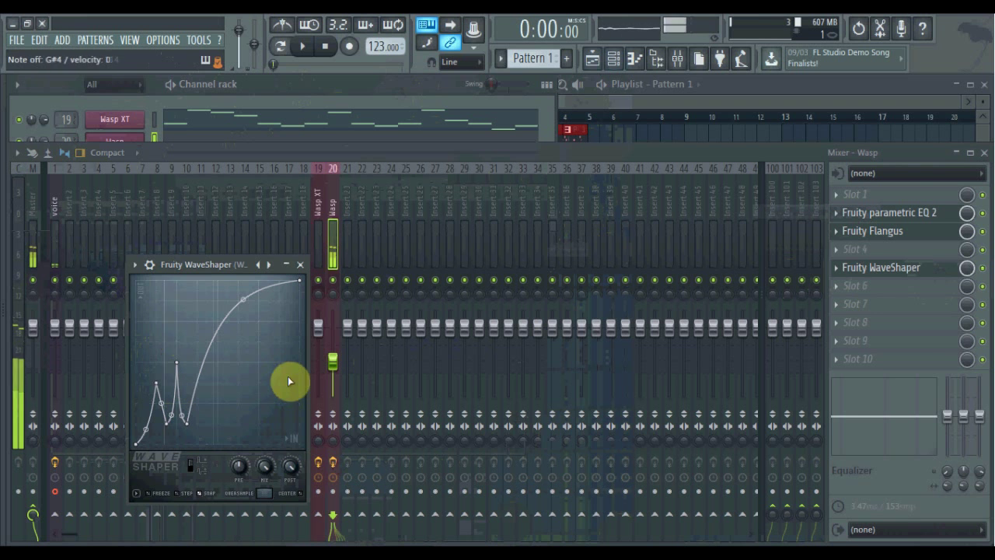
{"action": "left_click", "coordinate": [863, 286]}
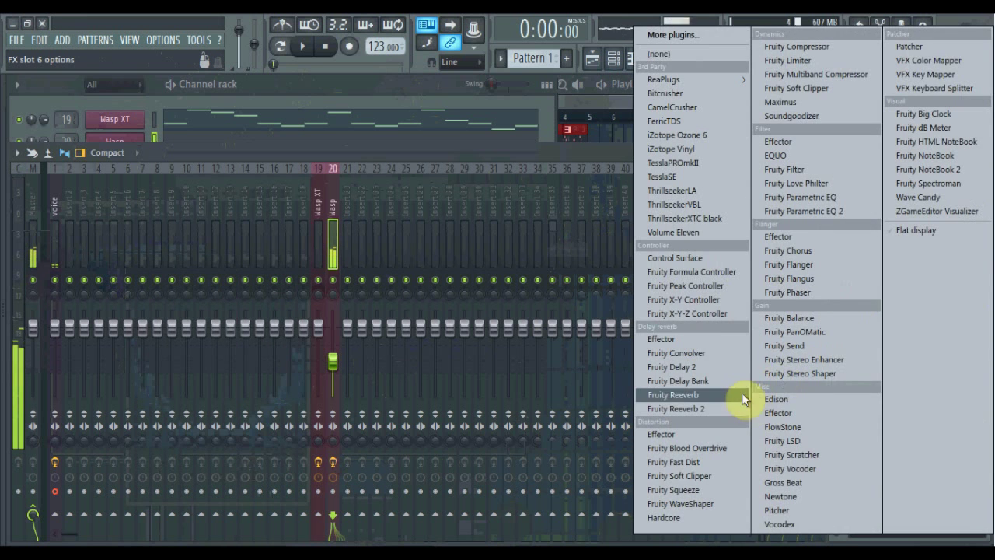
{"action": "left_click", "coordinate": [713, 367]}
{"action": "right_click", "coordinate": [332, 284]}
{"action": "left_click", "coordinate": [377, 328]}
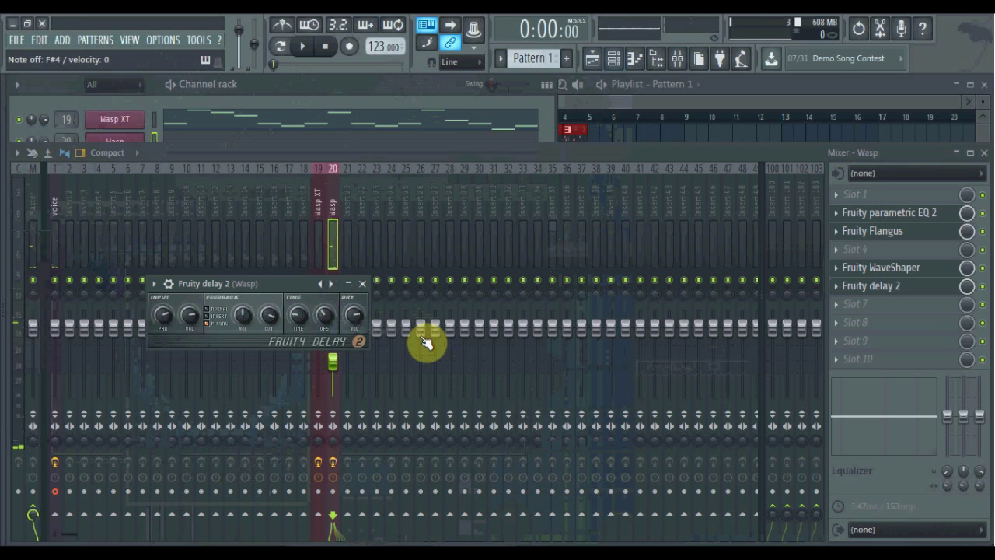
- Reopen the Wasp editor from the channel rack, route LFO 1 to pulse width, and adjust the filter cutoff
{"action": "left_click", "coordinate": [317, 99]}
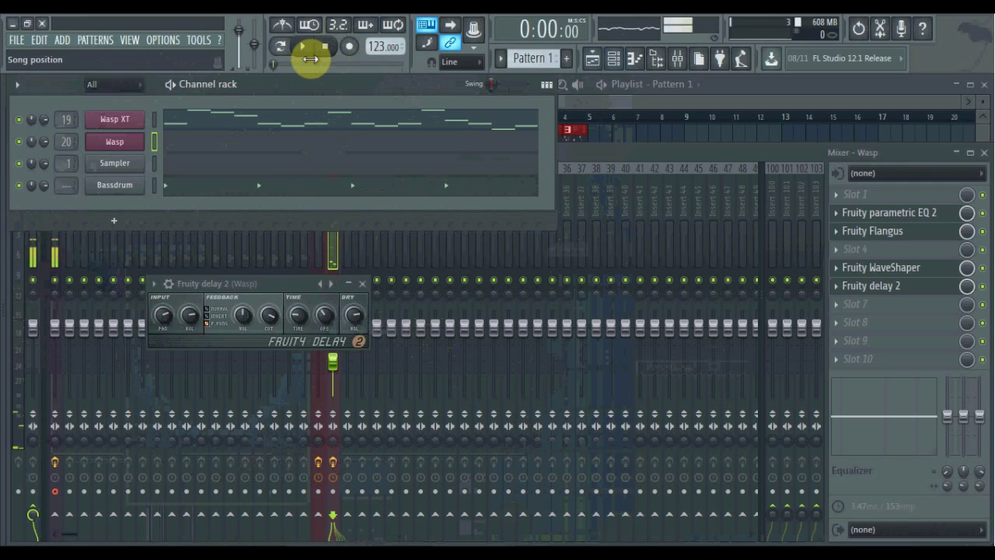
{"action": "right_click", "coordinate": [131, 121]}
{"action": "left_click", "coordinate": [140, 139]}
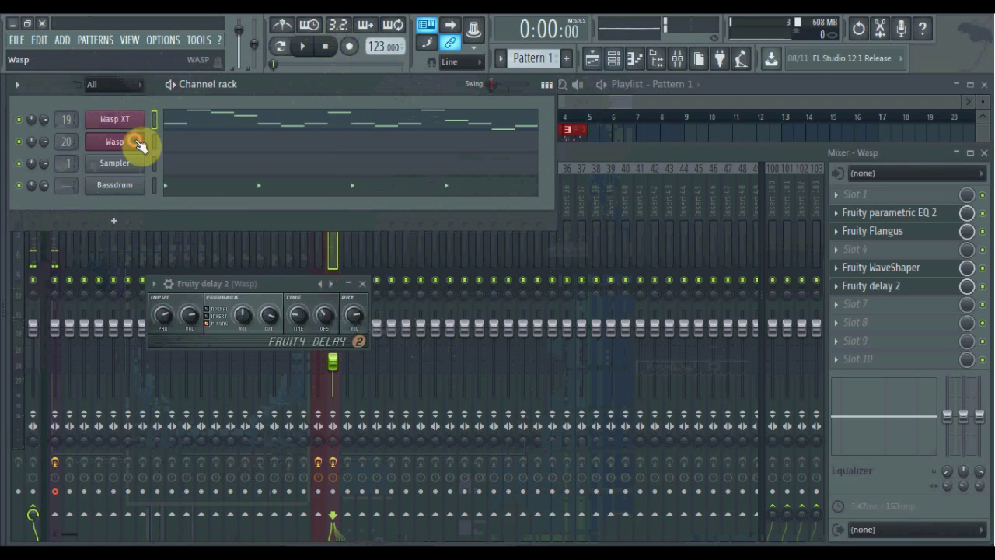
{"action": "left_click", "coordinate": [137, 141]}
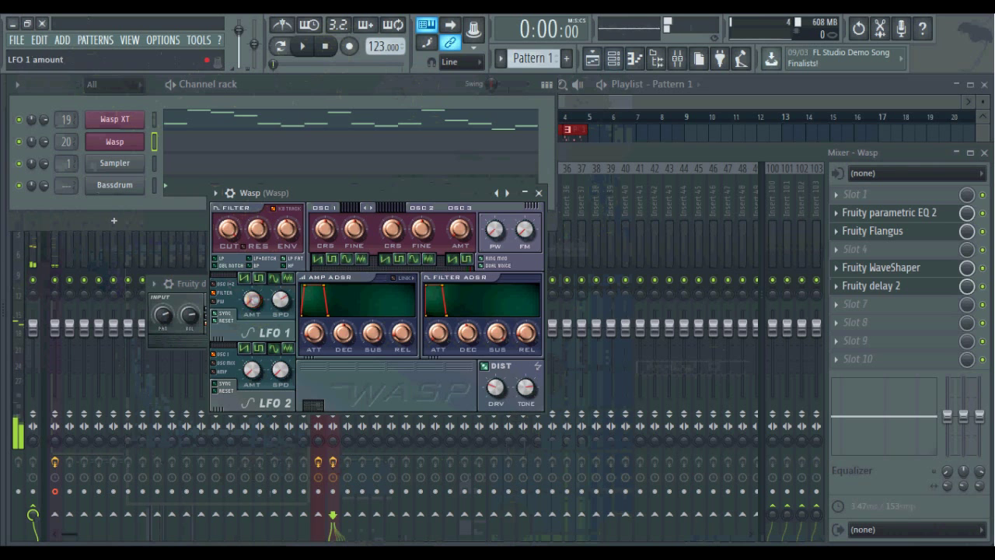
{"action": "left_click", "coordinate": [220, 301]}
{"action": "left_click_drag", "start_coordinate": [233, 228], "coordinate": [232, 228]}
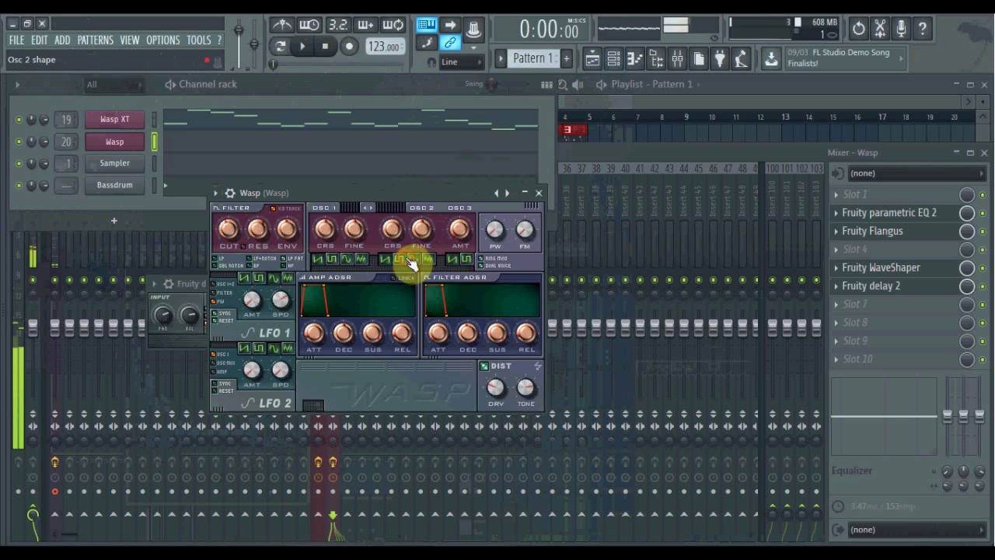
- Set LFO 1 to a square shape and adjust its speed and amount
{"action": "left_click_drag", "start_coordinate": [278, 300], "coordinate": [277, 306]}
{"action": "left_click", "coordinate": [263, 281]}
{"action": "left_click", "coordinate": [282, 303]}
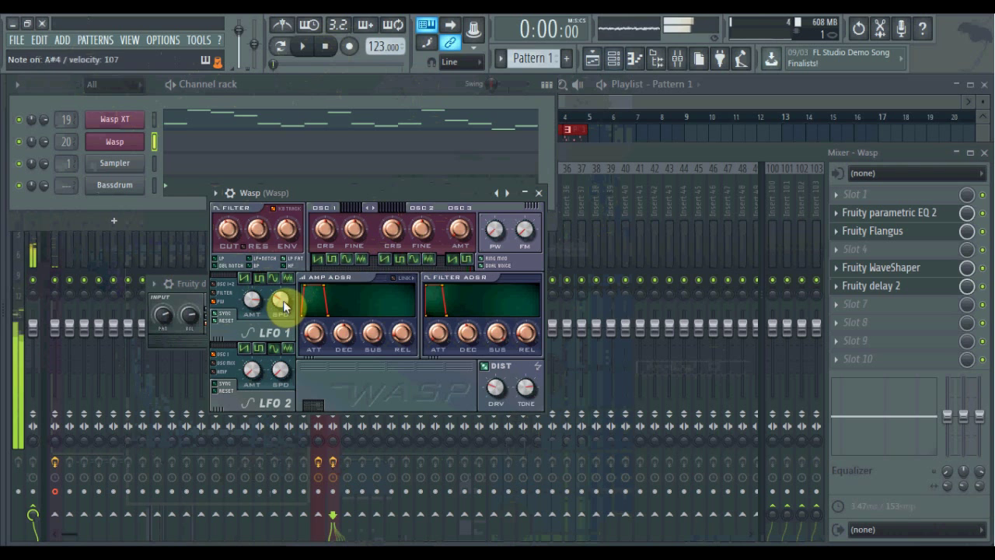
{"action": "left_click_drag", "start_coordinate": [284, 301], "coordinate": [255, 300]}
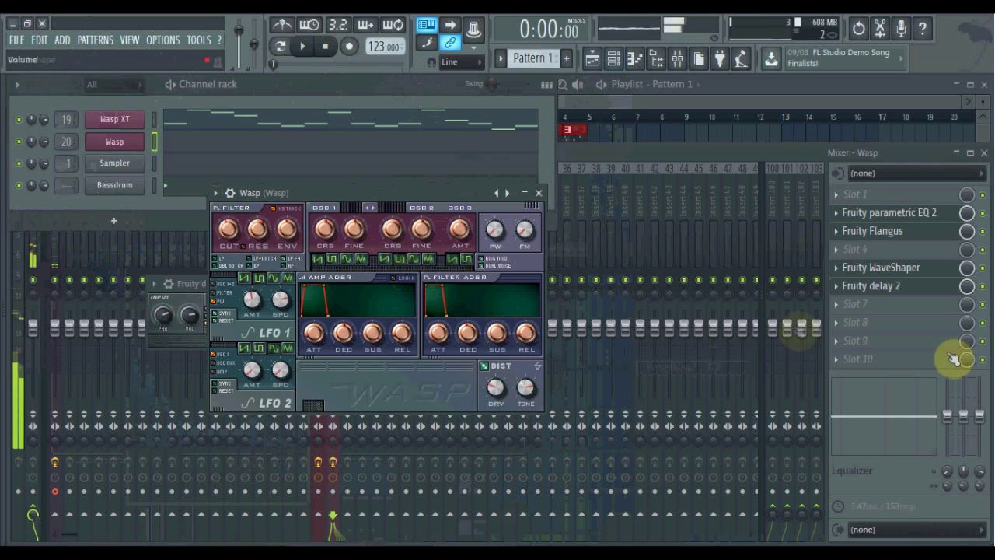
- Bypass Fruity delay 2 on the Wasp mixer track, and select the Wasp channel for playing
{"action": "left_click", "coordinate": [985, 286]}
{"action": "left_click", "coordinate": [983, 287]}
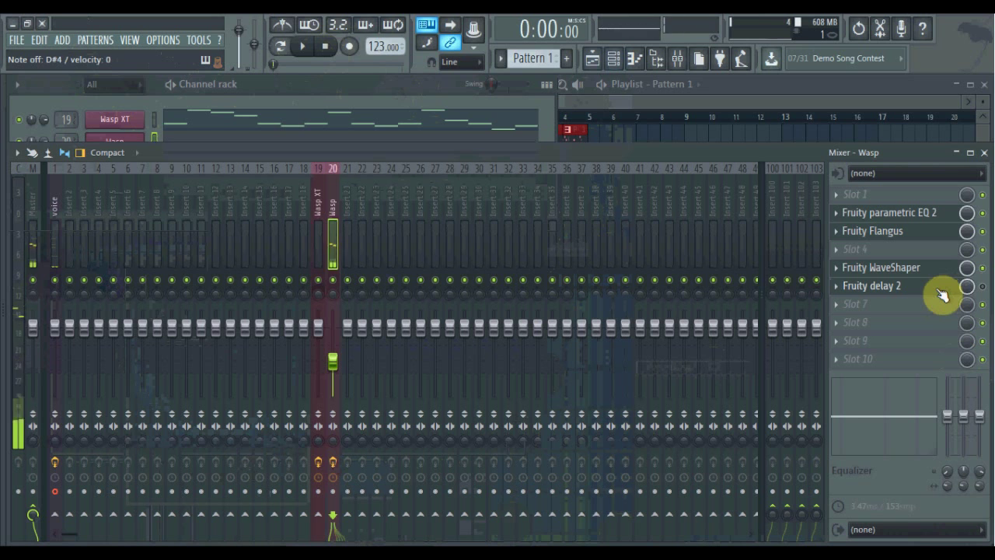
{"action": "left_click", "coordinate": [379, 94]}
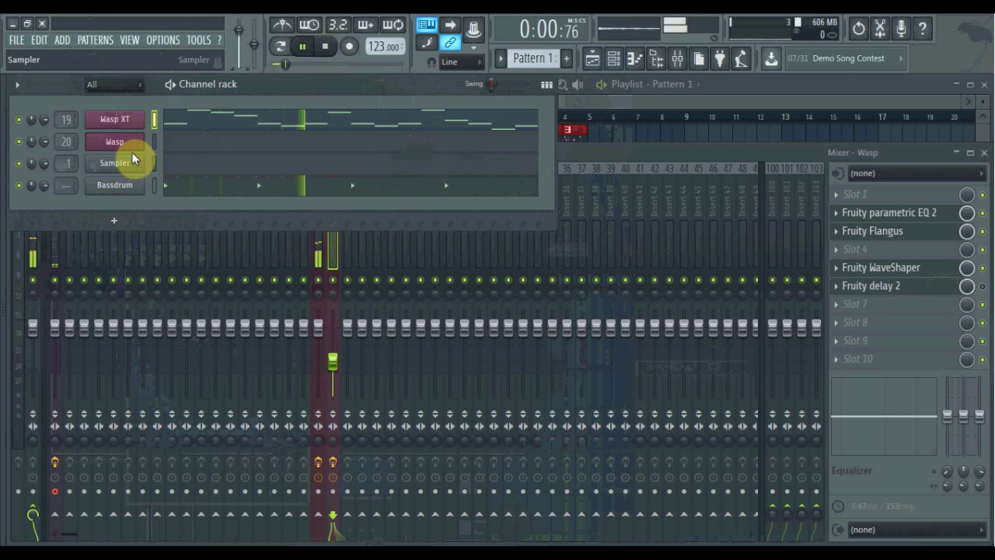
{"action": "left_click", "coordinate": [154, 142]}
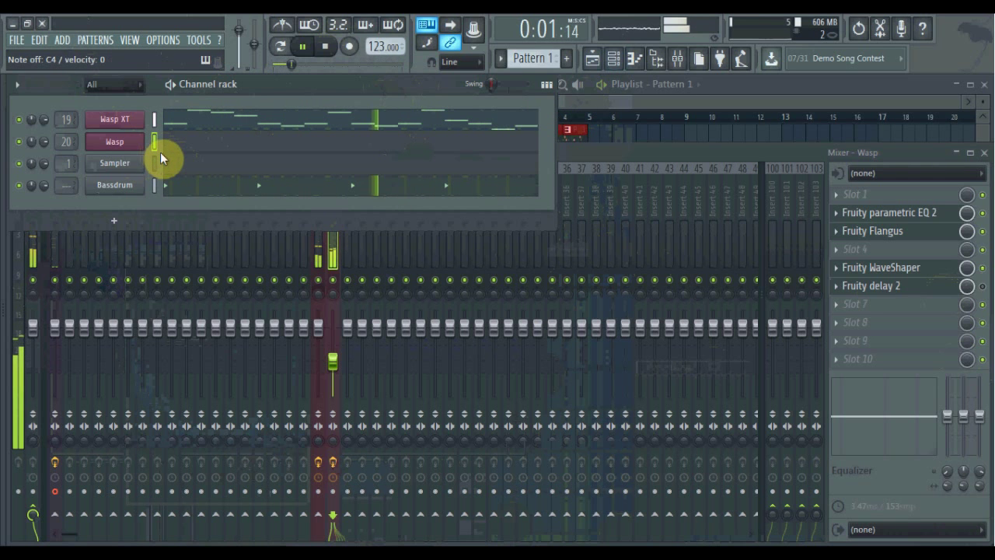
- Reopen the Wasp editor, adjust oscillator 1's coarse tuning, and stop playback
{"action": "left_click", "coordinate": [137, 147]}
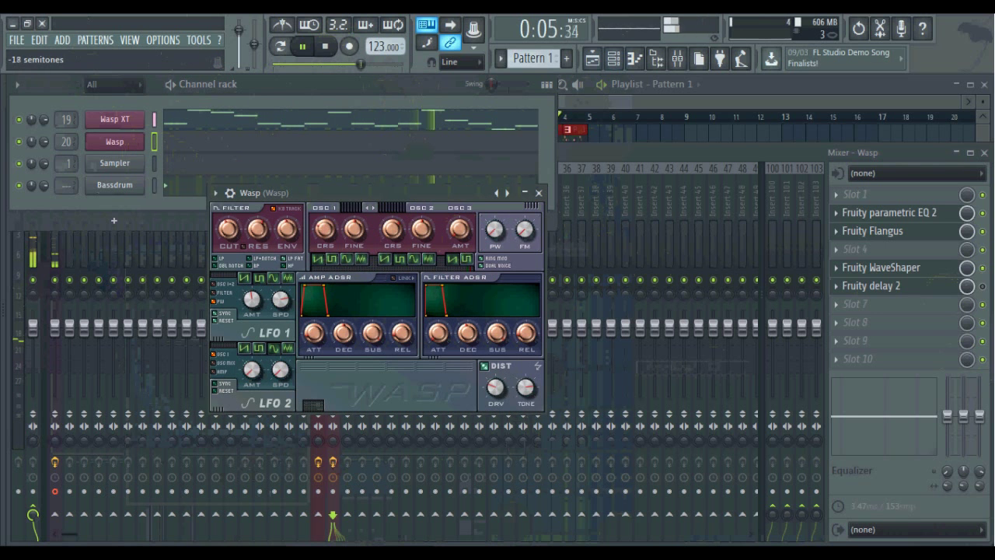
{"action": "left_click_drag", "start_coordinate": [323, 231], "coordinate": [323, 241]}
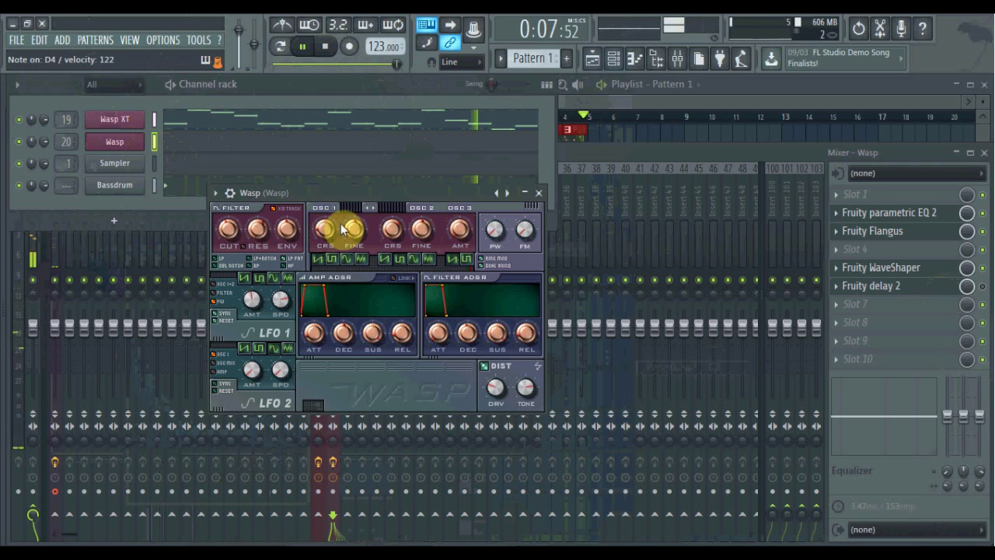
{"action": "left_click", "coordinate": [330, 52]}
- Insert a new Wasp XT channel above the existing Wasp XT in the channel rack
{"action": "left_click", "coordinate": [371, 94]}
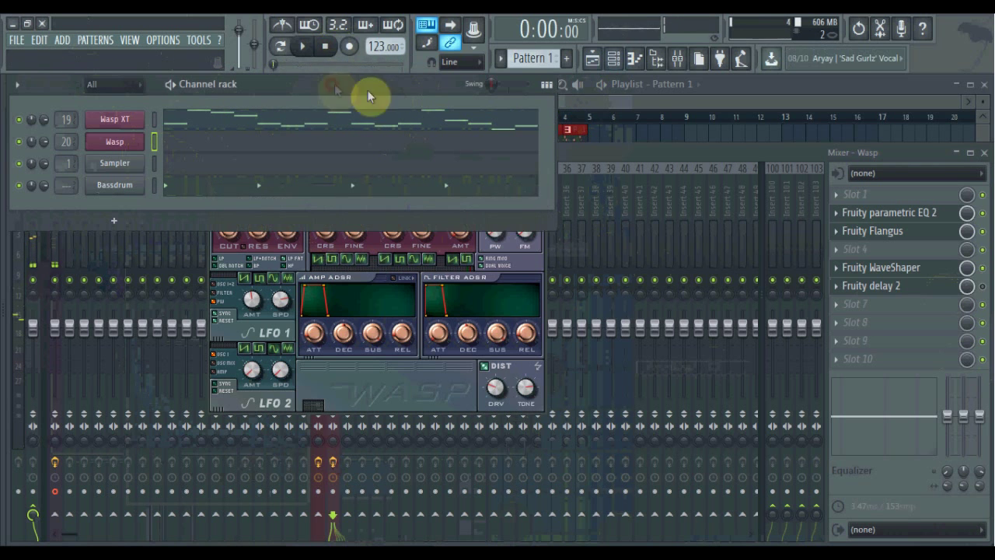
{"action": "left_click", "coordinate": [652, 115]}
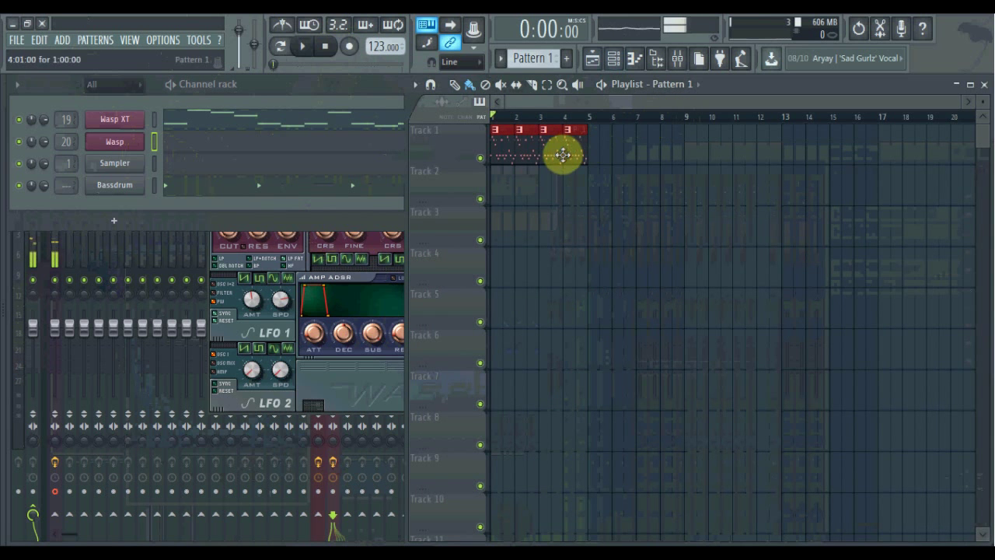
{"action": "left_click", "coordinate": [362, 87]}
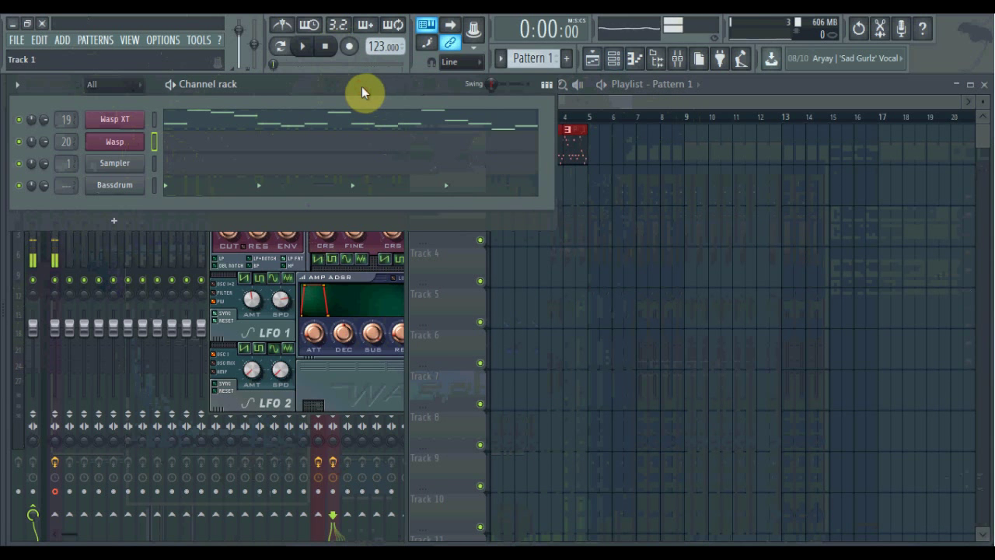
{"action": "right_click", "coordinate": [142, 120]}
{"action": "mouse_move", "coordinate": [189, 182]}
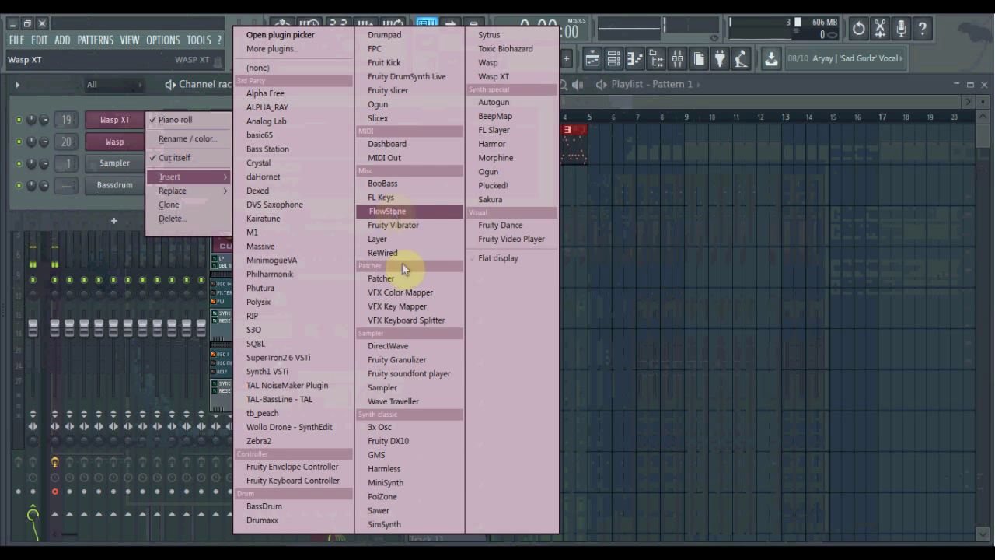
{"action": "left_click", "coordinate": [517, 76]}
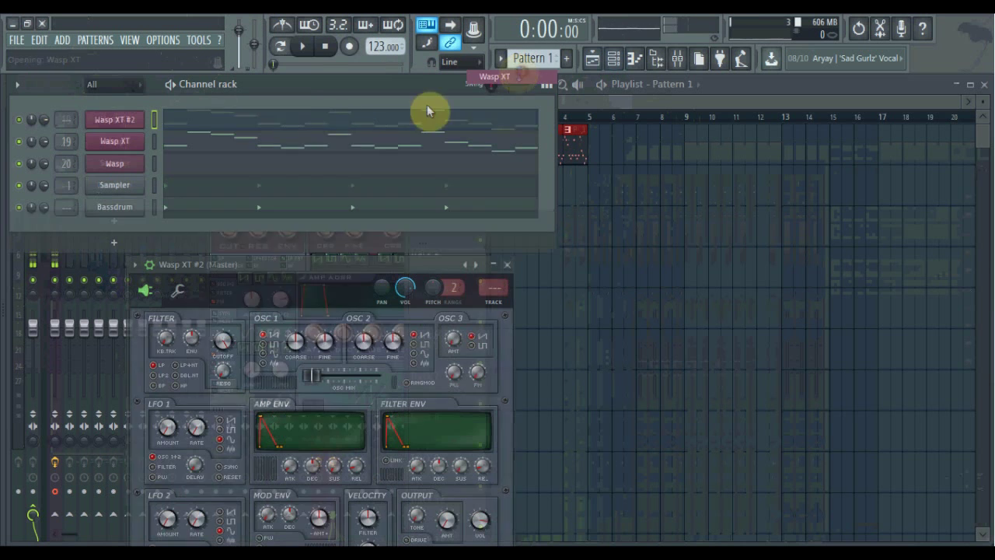
- Create a new empty pattern and name it fx
{"action": "left_click", "coordinate": [567, 61]}
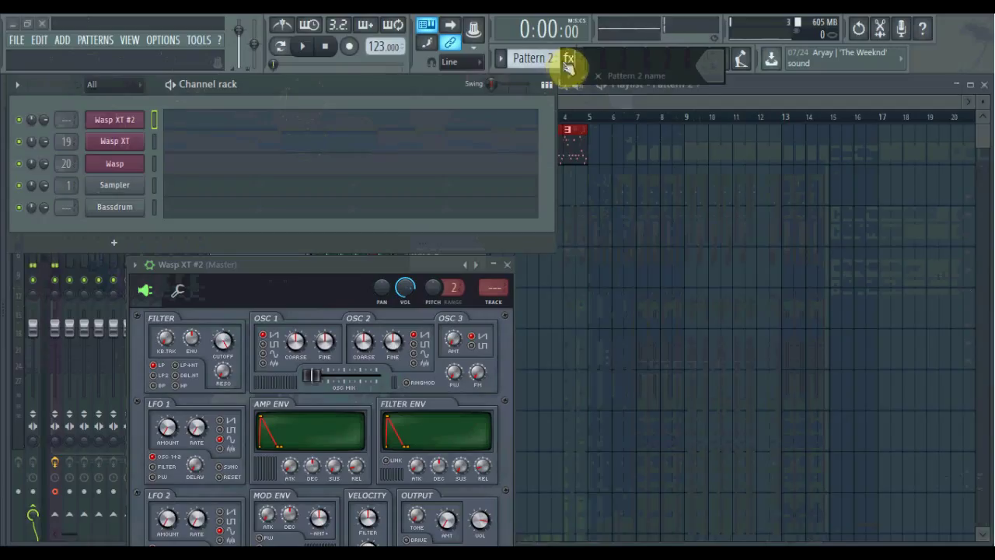
{"action": "type", "text": "fx"}
{"action": "key", "text": "Return"}
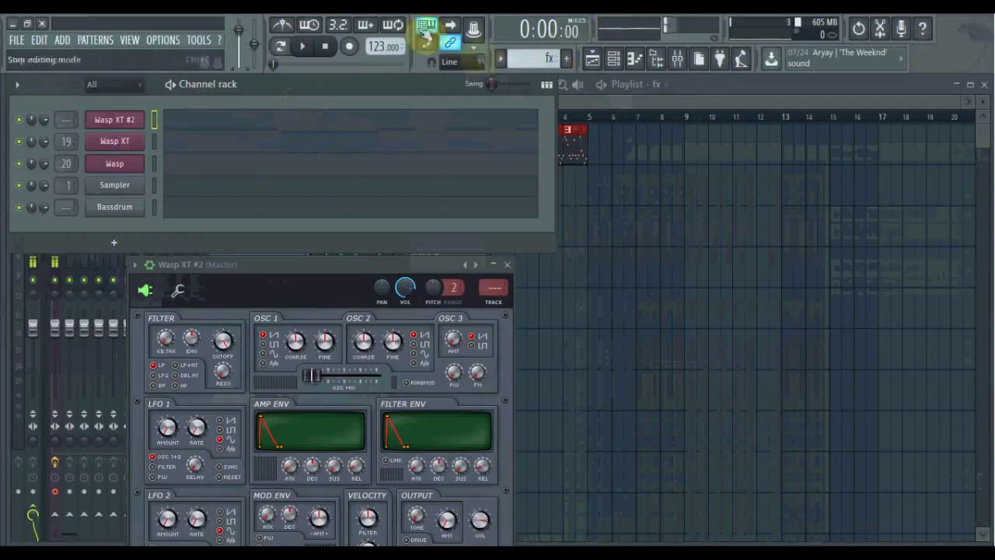
- Reopen the Wasp XT #2 editor, raise the amp envelope's sustain, and lengthen its attack
{"action": "left_click", "coordinate": [136, 131]}
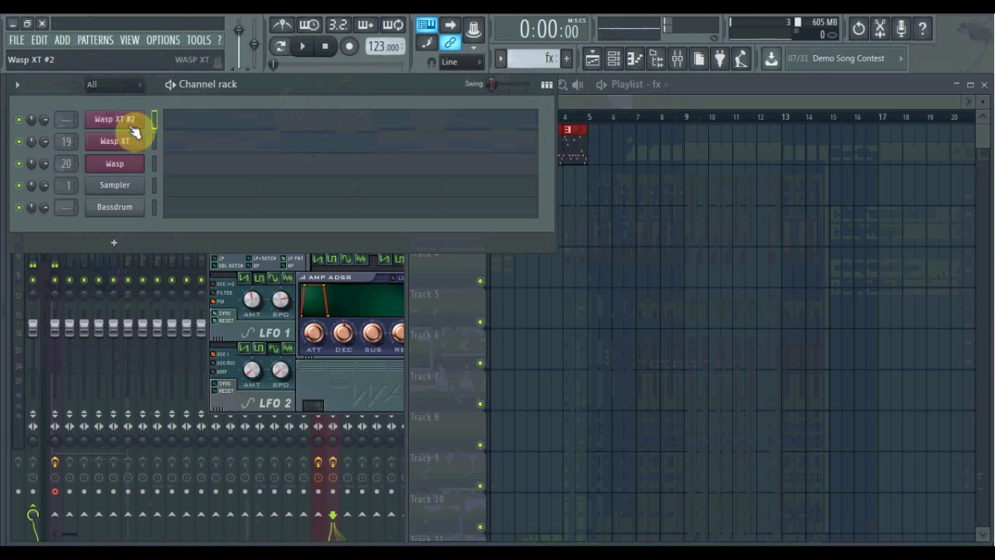
{"action": "left_click", "coordinate": [135, 131]}
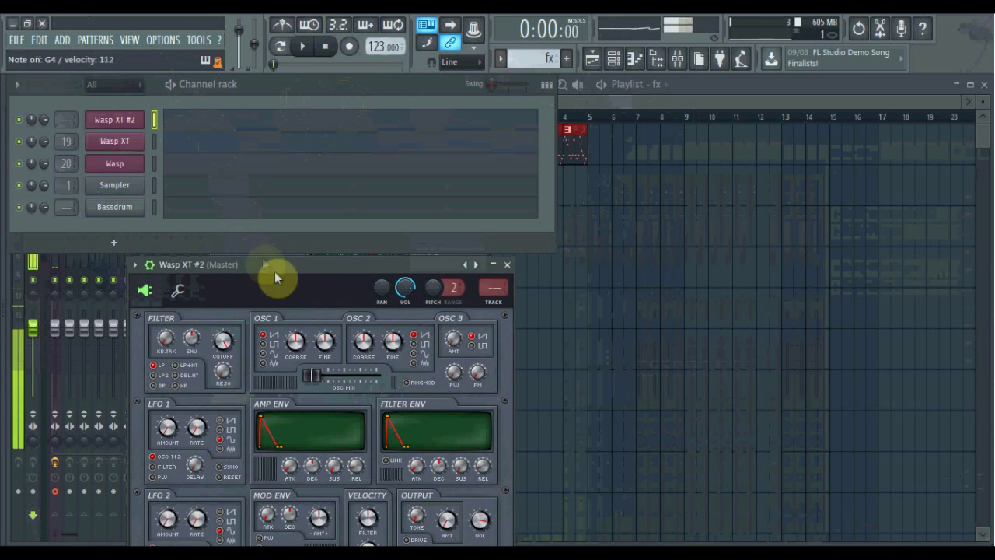
{"action": "left_click_drag", "start_coordinate": [273, 266], "coordinate": [339, 85]}
{"action": "left_click_drag", "start_coordinate": [398, 287], "coordinate": [397, 248]}
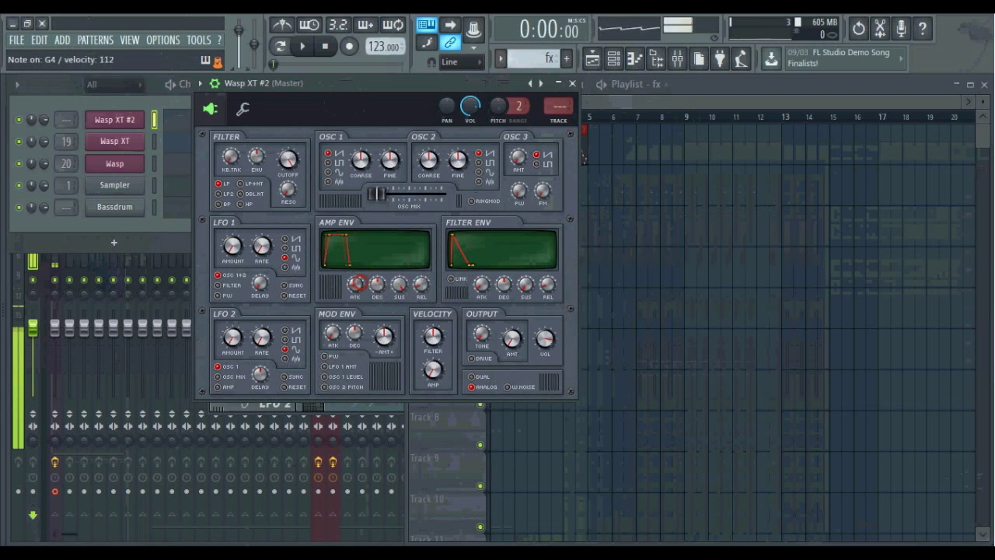
{"action": "left_click_drag", "start_coordinate": [355, 284], "coordinate": [289, 166]}
{"action": "left_click_drag", "start_coordinate": [357, 285], "coordinate": [357, 313]}
- Center the oscillator mix of Wasp XT #2, and adjust LFO 2 and oscillator 1's coarse tuning
{"action": "left_click_drag", "start_coordinate": [378, 194], "coordinate": [393, 194]}
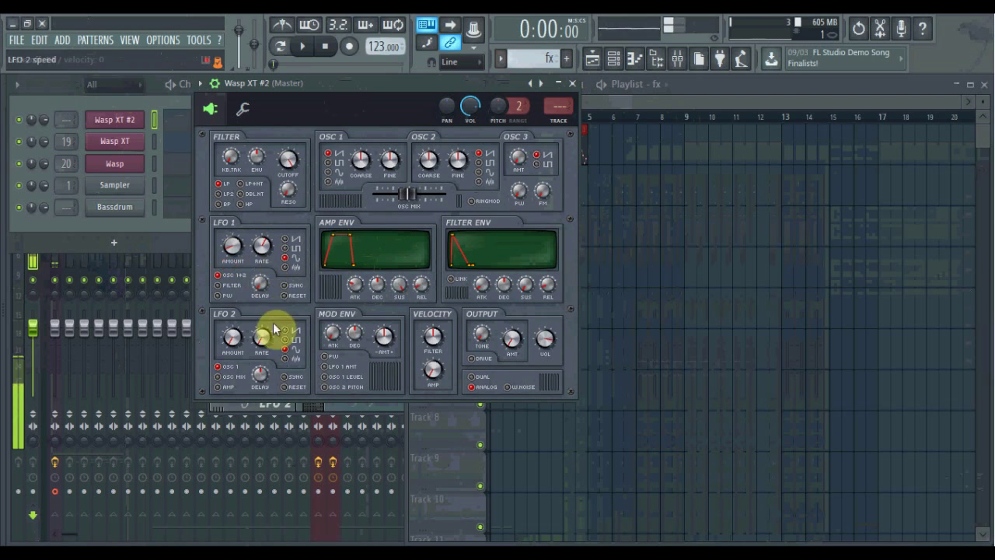
{"action": "left_click", "coordinate": [227, 336]}
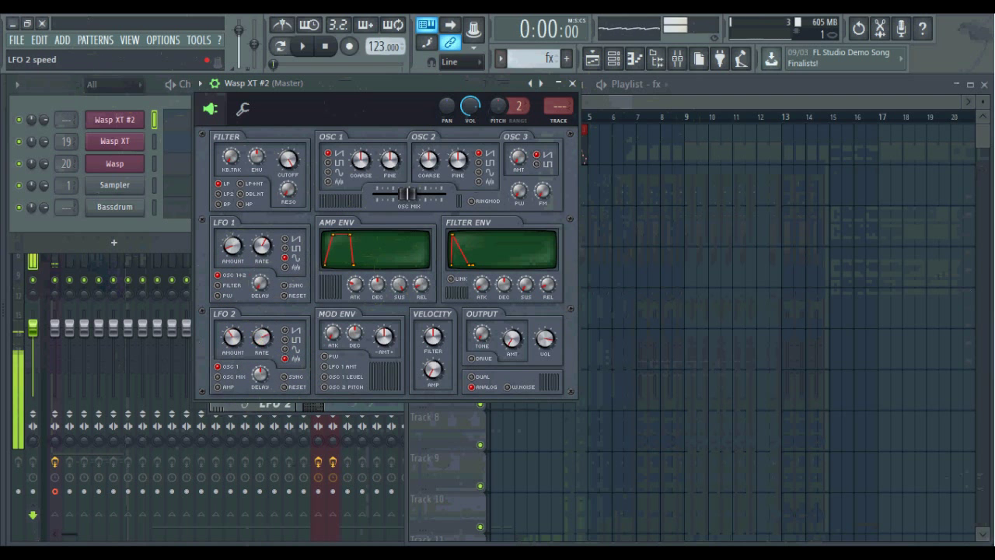
{"action": "left_click_drag", "start_coordinate": [361, 161], "coordinate": [360, 148]}
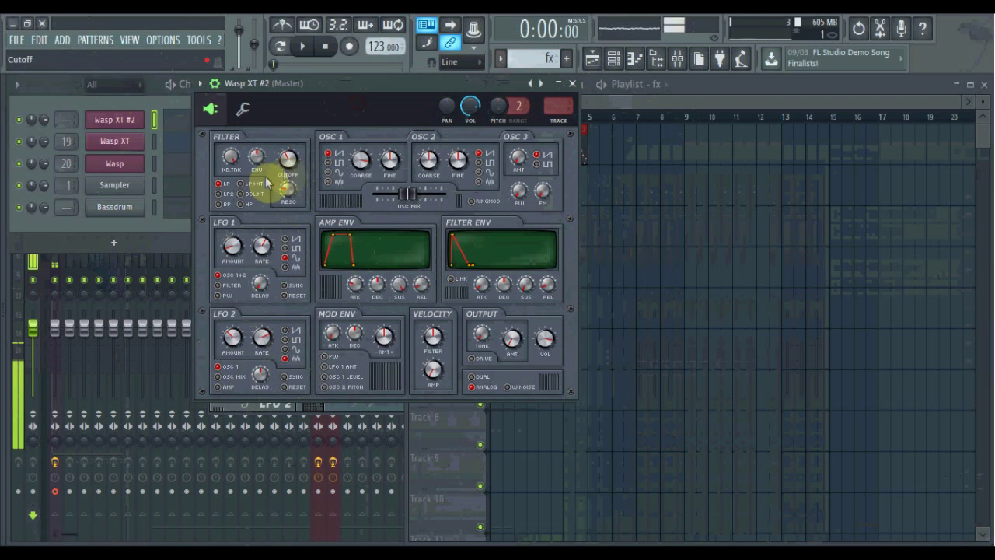
- Set the Wasp XT #2 filter to BP, adjust the cutoff and oscillators 2 and 3, and enable ring modulation and Dual
{"action": "left_click", "coordinate": [225, 204]}
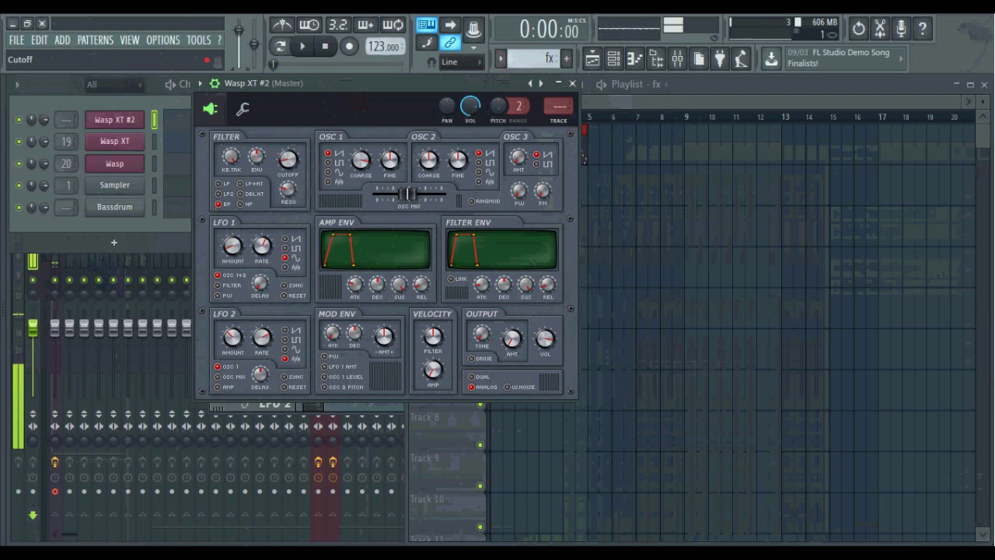
{"action": "left_click", "coordinate": [285, 166]}
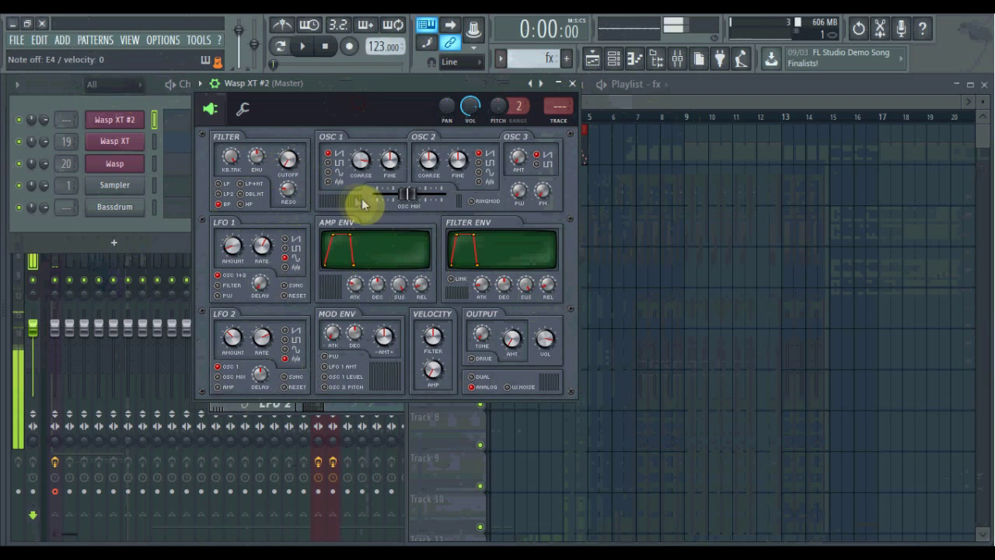
{"action": "left_click", "coordinate": [517, 172]}
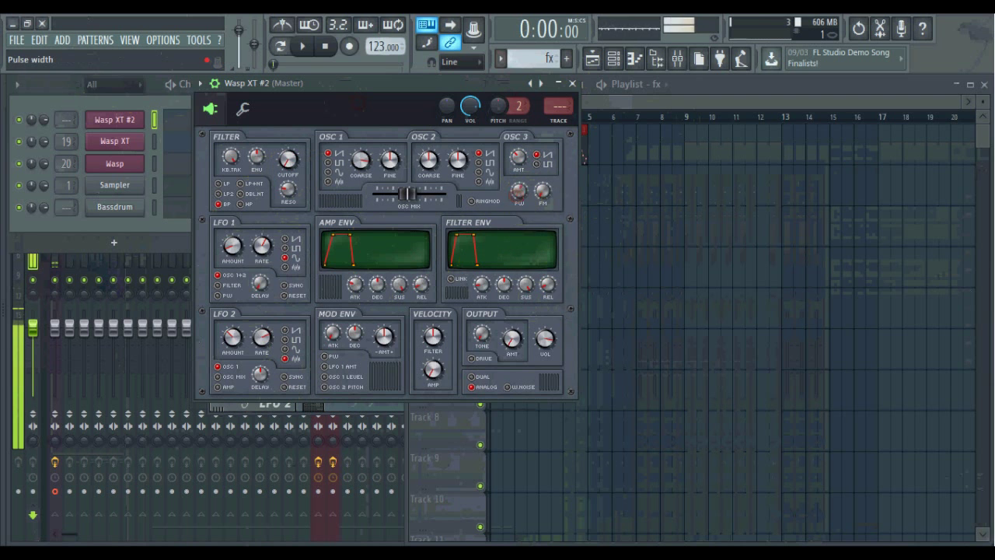
{"action": "left_click", "coordinate": [428, 162]}
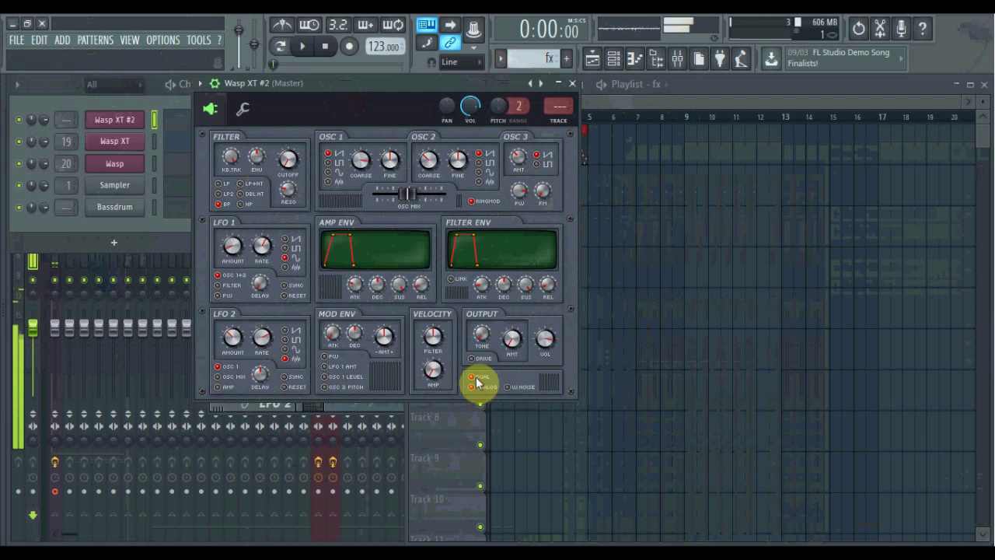
- Draw a one-bar D7 note in the Wasp XT #2 piano roll, and play it back
{"action": "left_click", "coordinate": [133, 115]}
{"action": "right_click", "coordinate": [141, 118]}
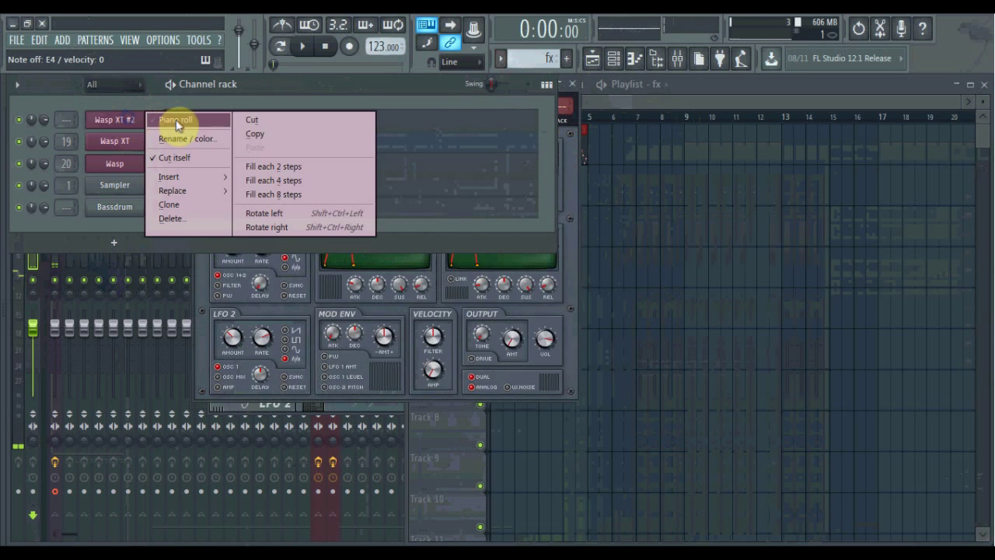
{"action": "left_click", "coordinate": [175, 120]}
{"action": "left_click_drag", "start_coordinate": [265, 356], "coordinate": [729, 376]}
{"action": "scroll", "coordinate": [303, 220], "scroll_direction": "up", "scroll_amount": 3}
{"action": "left_click_drag", "start_coordinate": [296, 223], "coordinate": [222, 191]}
{"action": "left_click", "coordinate": [302, 45]}
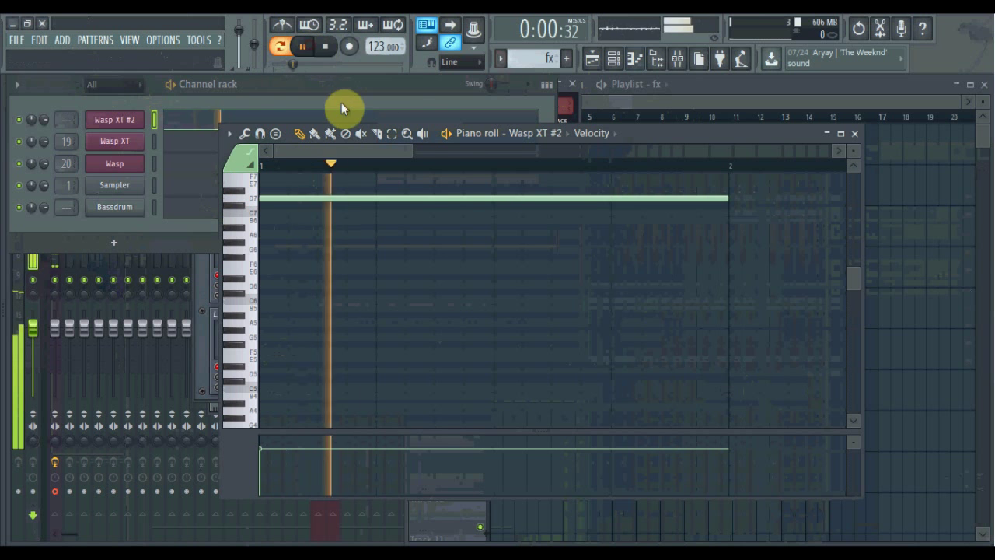
{"action": "left_click", "coordinate": [325, 46]}
{"action": "key", "text": "space"}
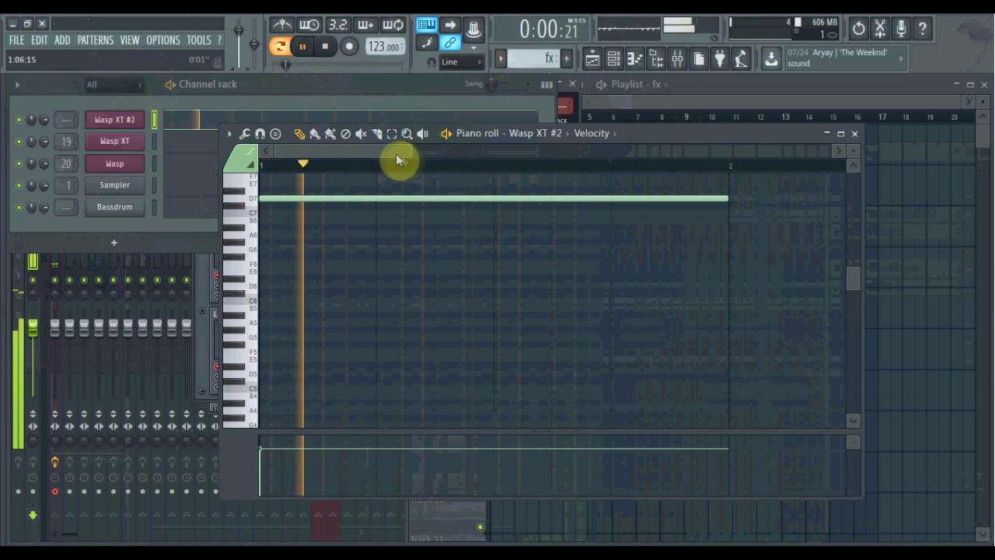
- Transpose the note down three octaves to D4, lower its velocity, and extend it to two bars
{"action": "scroll", "coordinate": [412, 237], "scroll_direction": "down", "scroll_amount": 2}
{"action": "key", "text": "ctrl+Down"}
{"action": "key", "text": "ctrl+Down"}
{"action": "key", "text": "ctrl+Down"}
{"action": "scroll", "coordinate": [378, 343], "scroll_direction": "down", "scroll_amount": 1}
{"action": "left_click_drag", "start_coordinate": [261, 470], "coordinate": [267, 491]}
{"action": "left_click_drag", "start_coordinate": [476, 349], "coordinate": [695, 353]}
{"action": "left_click", "coordinate": [653, 371], "text": "ctrl"}
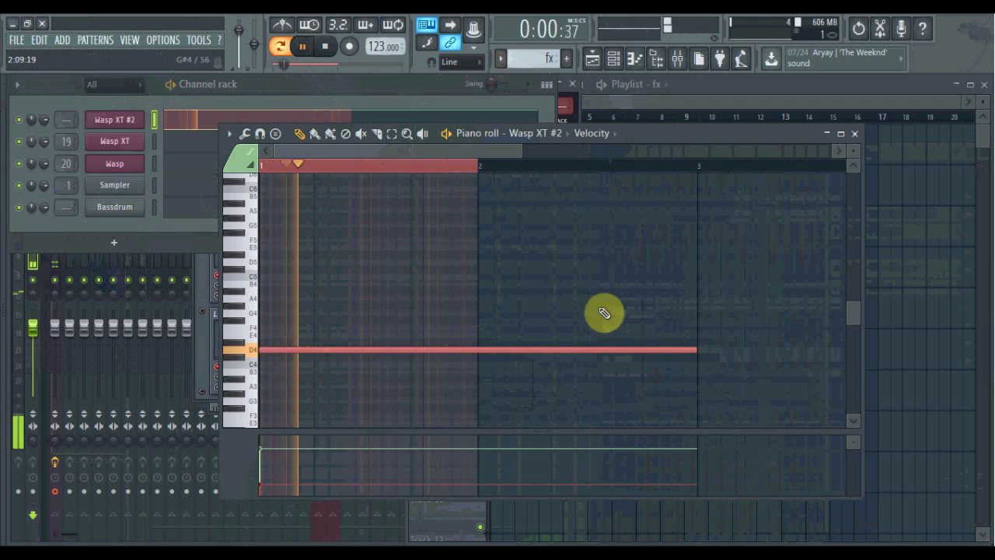
{"action": "scroll", "coordinate": [604, 313], "scroll_direction": "down", "scroll_amount": 2}
- Place the fx pattern on playlist Track 2 at bar 1, and play the arrangement in song mode
{"action": "left_click", "coordinate": [674, 110]}
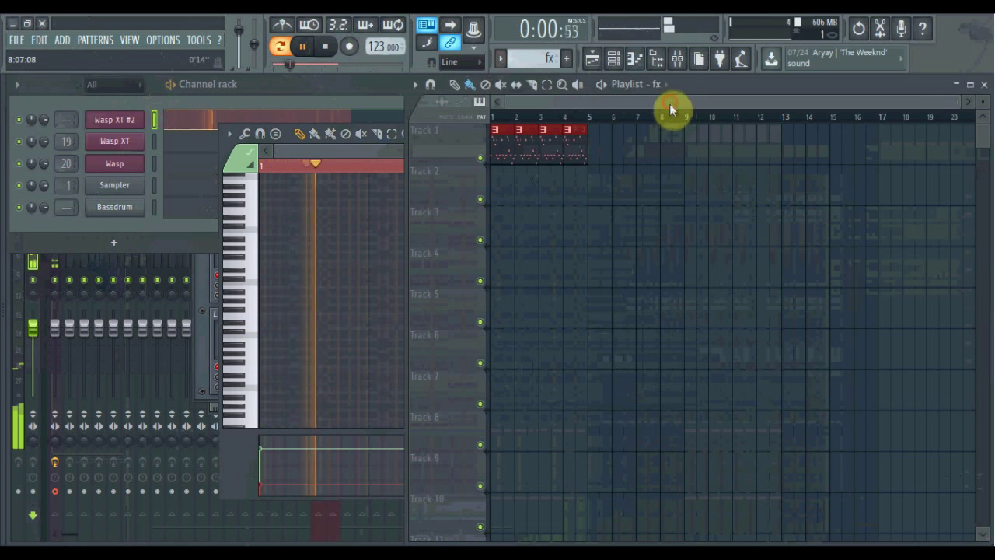
{"action": "left_click", "coordinate": [510, 191]}
{"action": "key", "text": "space"}
{"action": "key", "text": "space"}
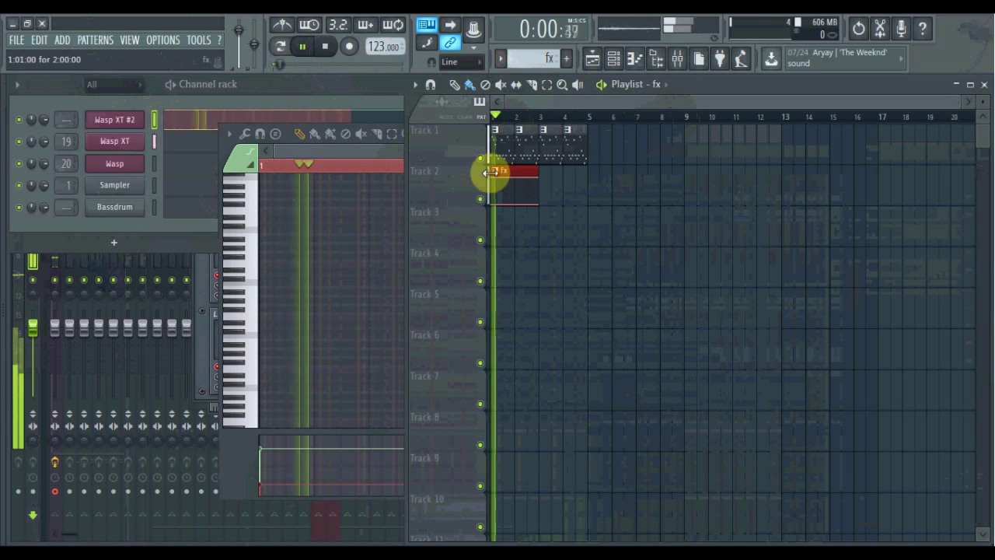
{"action": "key", "text": "space"}
- Open the fx clip's piano roll, select all its notes, and extend them to four bars
{"action": "double_click", "coordinate": [525, 195]}
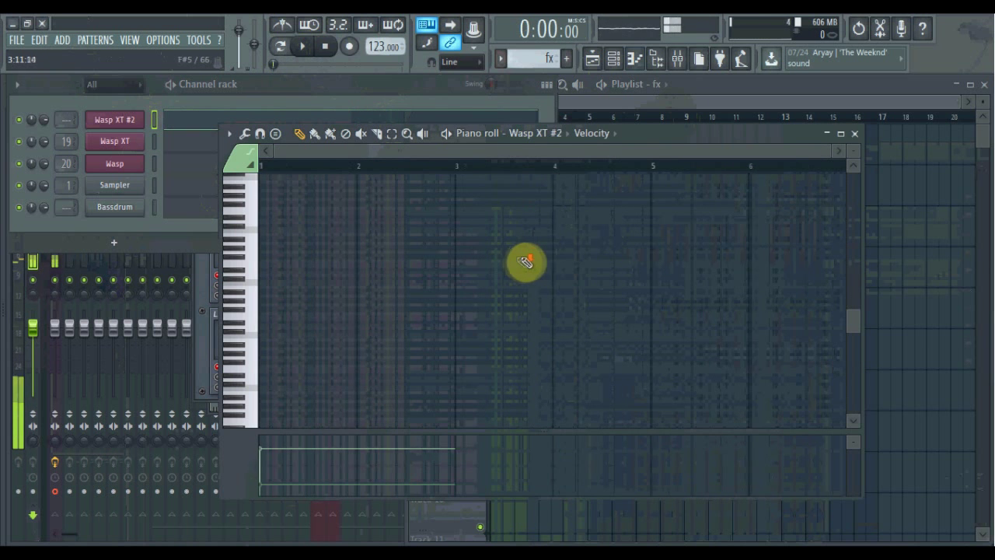
{"action": "key", "text": "ctrl+a"}
{"action": "scroll", "coordinate": [479, 213], "scroll_direction": "up", "scroll_amount": 4}
{"action": "left_click_drag", "start_coordinate": [454, 221], "coordinate": [648, 249]}
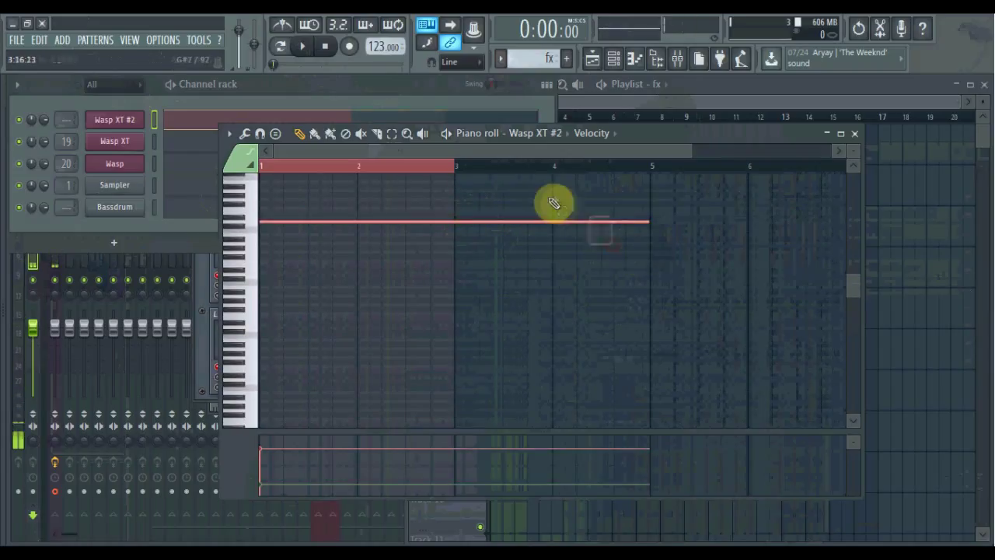
{"action": "scroll", "coordinate": [554, 203], "scroll_direction": "down", "scroll_amount": 2}
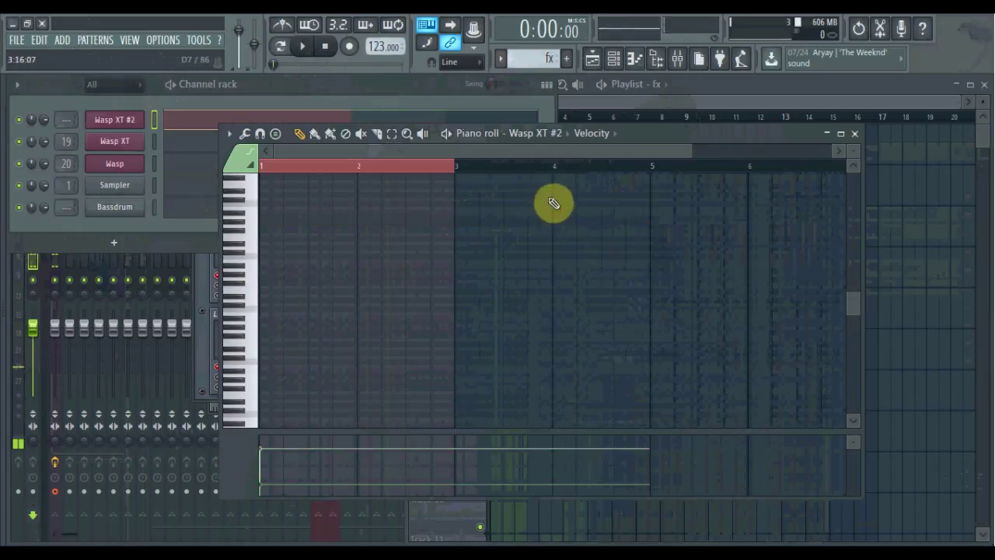
{"action": "scroll", "coordinate": [554, 203], "scroll_direction": "up", "scroll_amount": 2}
{"action": "scroll", "coordinate": [554, 203], "scroll_direction": "down", "scroll_amount": 2}
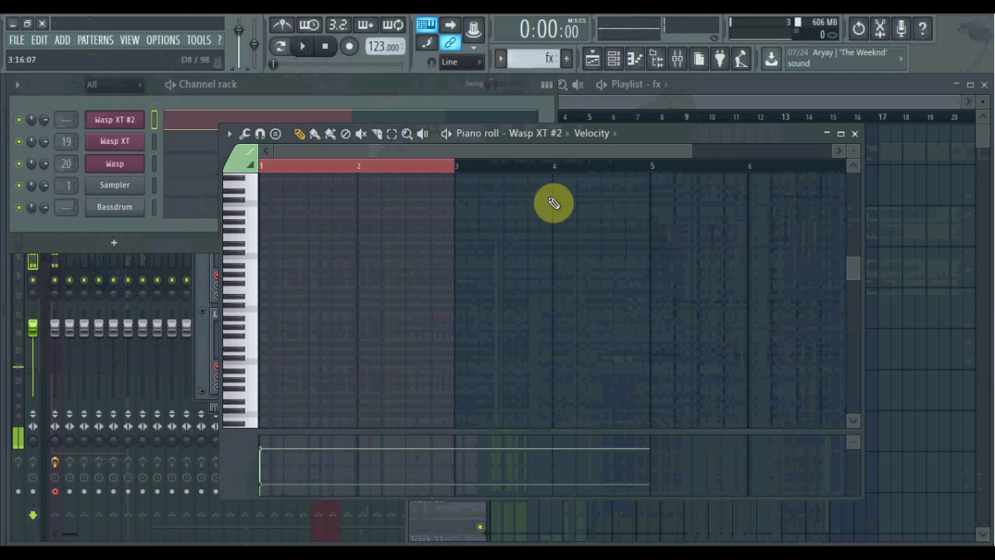
{"action": "scroll", "coordinate": [548, 202], "scroll_direction": "up", "scroll_amount": 2}
{"action": "left_click", "coordinate": [460, 169]}
- Return the playlist position to the start, and play the arrangement with the lengthened fx clip
{"action": "left_click", "coordinate": [588, 112]}
{"action": "left_click_drag", "start_coordinate": [516, 116], "coordinate": [408, 127]}
{"action": "key", "text": "space"}
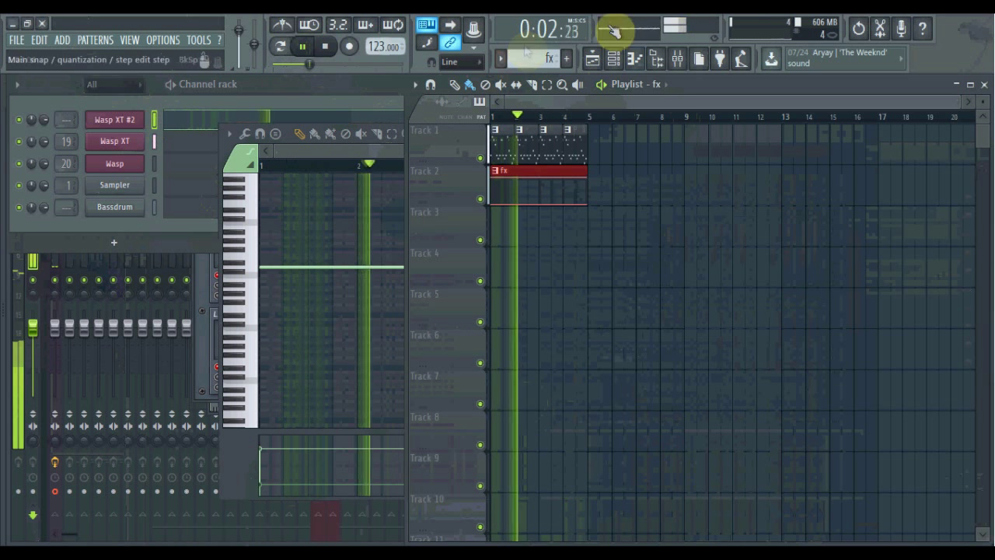
- Route the Wasp XT #2 channel to mixer track 21
{"action": "left_click", "coordinate": [668, 62]}
{"action": "right_click", "coordinate": [348, 168]}
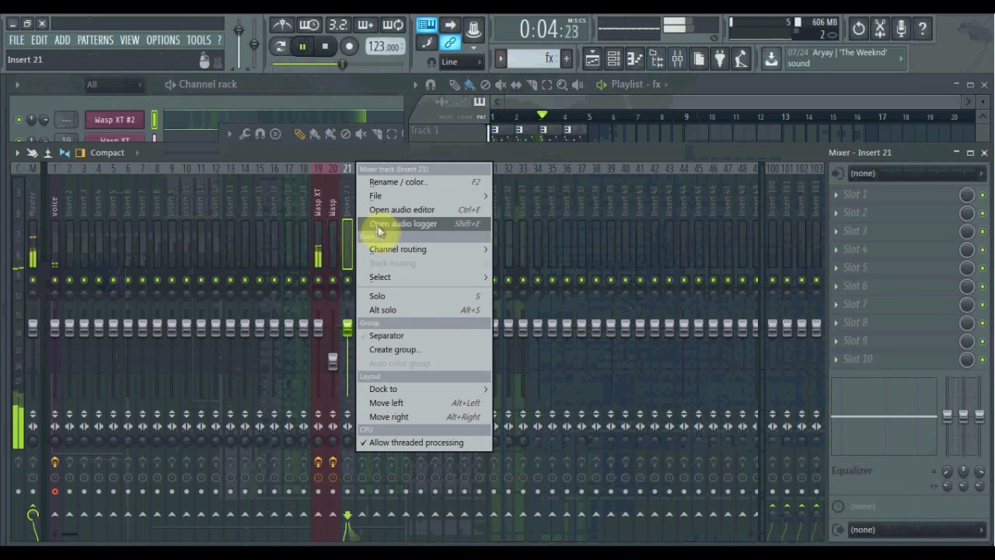
{"action": "mouse_move", "coordinate": [394, 248]}
{"action": "left_click", "coordinate": [511, 259]}
- Load Fruity Delay 2 in slot 3 of the Wasp XT #2 mixer track, choose a preset, and set its delay time
{"action": "left_click", "coordinate": [845, 237]}
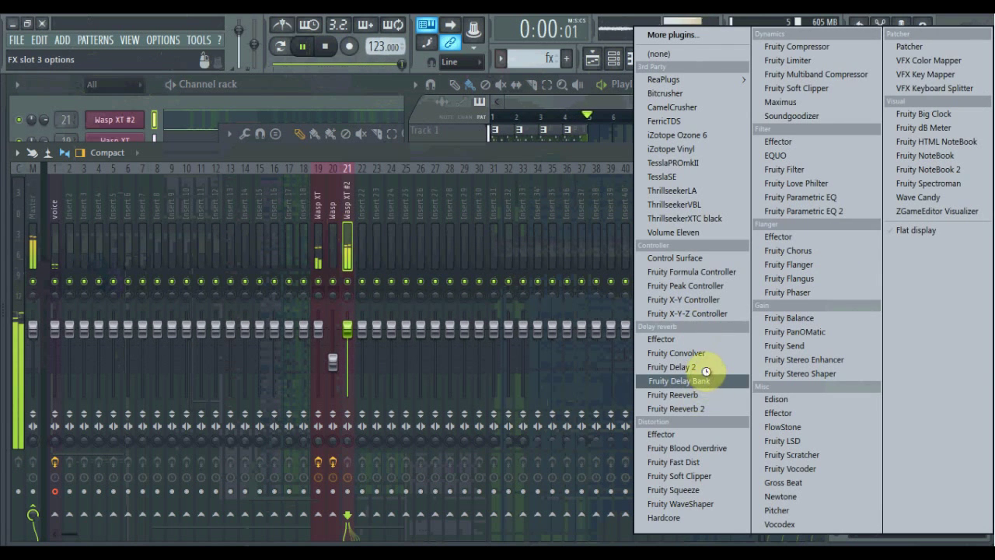
{"action": "left_click", "coordinate": [700, 367]}
{"action": "right_click", "coordinate": [302, 264]}
{"action": "left_click", "coordinate": [350, 306]}
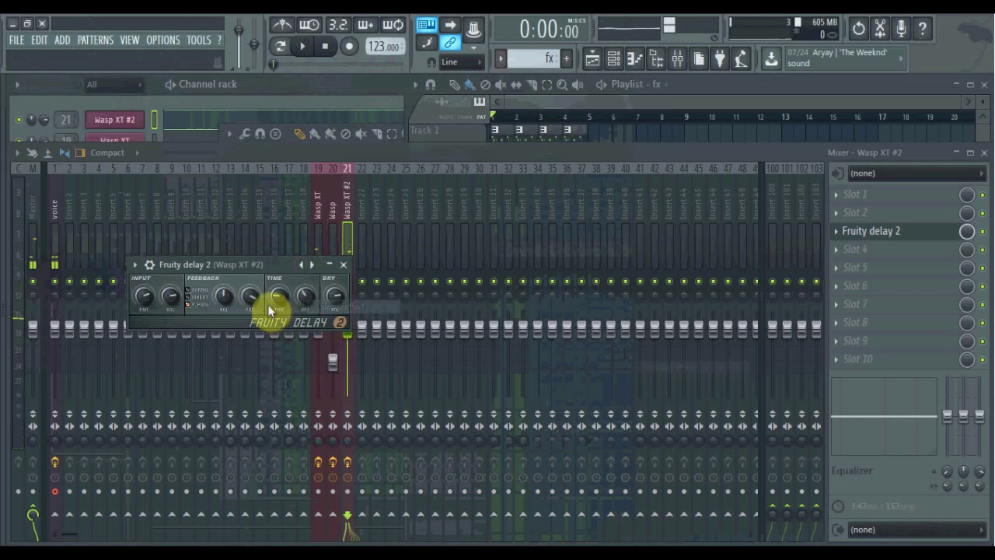
{"action": "right_click", "coordinate": [279, 297]}
{"action": "mouse_move", "coordinate": [301, 318]}
{"action": "left_click", "coordinate": [416, 332]}
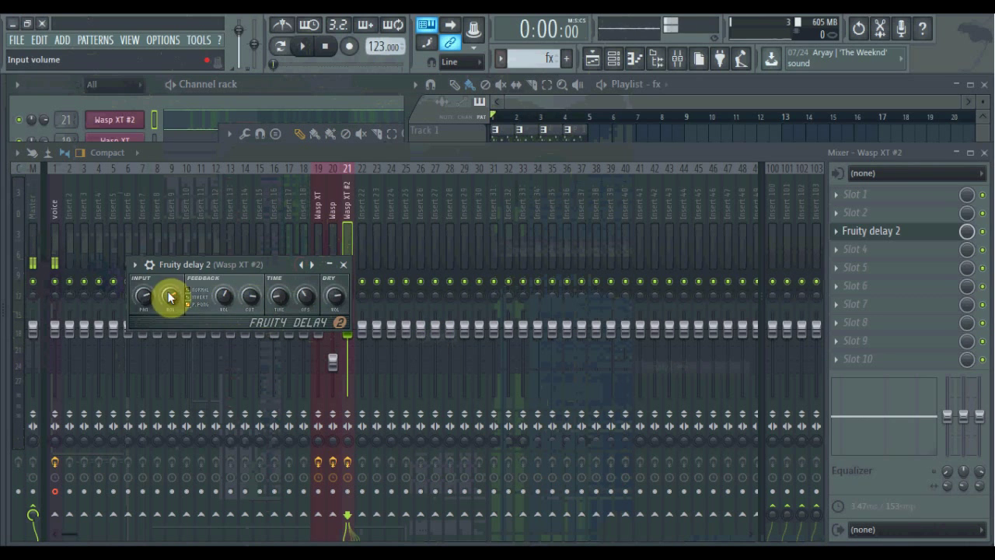
- Load Fruity Reeverb 2 in slot 5, adjust its stereo separation and set the early reflections to 32% during playback
{"action": "left_click", "coordinate": [847, 268]}
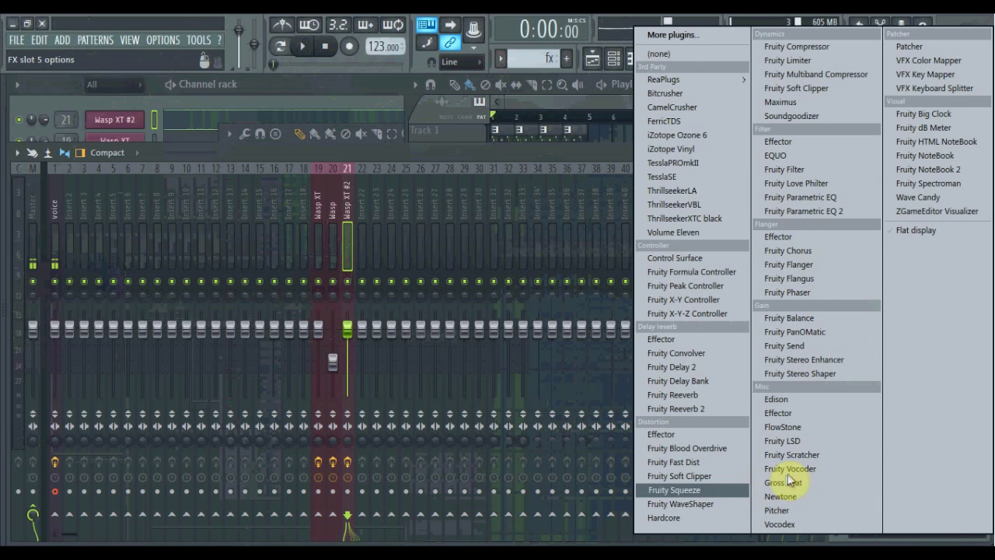
{"action": "left_click", "coordinate": [676, 408]}
{"action": "key", "text": "space"}
{"action": "left_click_drag", "start_coordinate": [317, 249], "coordinate": [315, 254]}
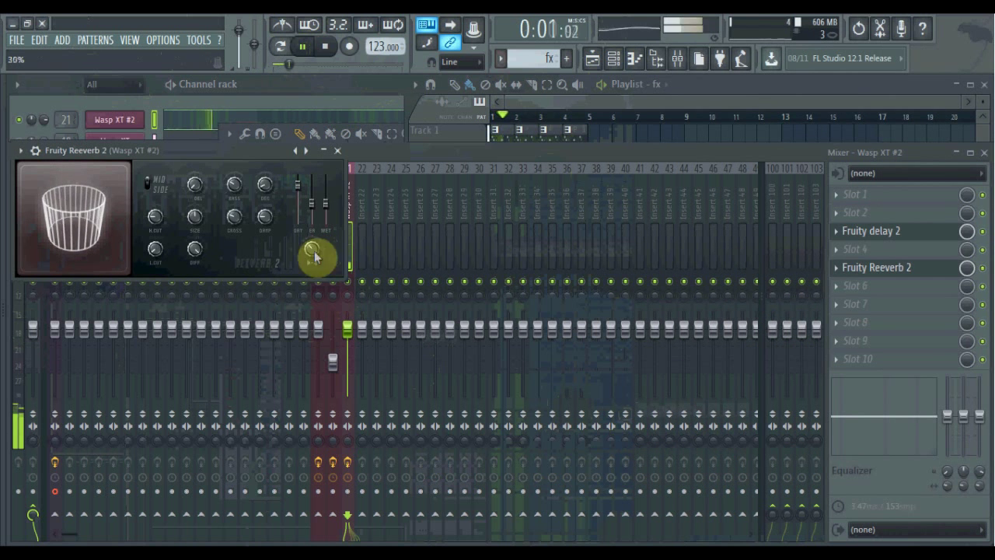
{"action": "left_click_drag", "start_coordinate": [316, 208], "coordinate": [318, 214]}
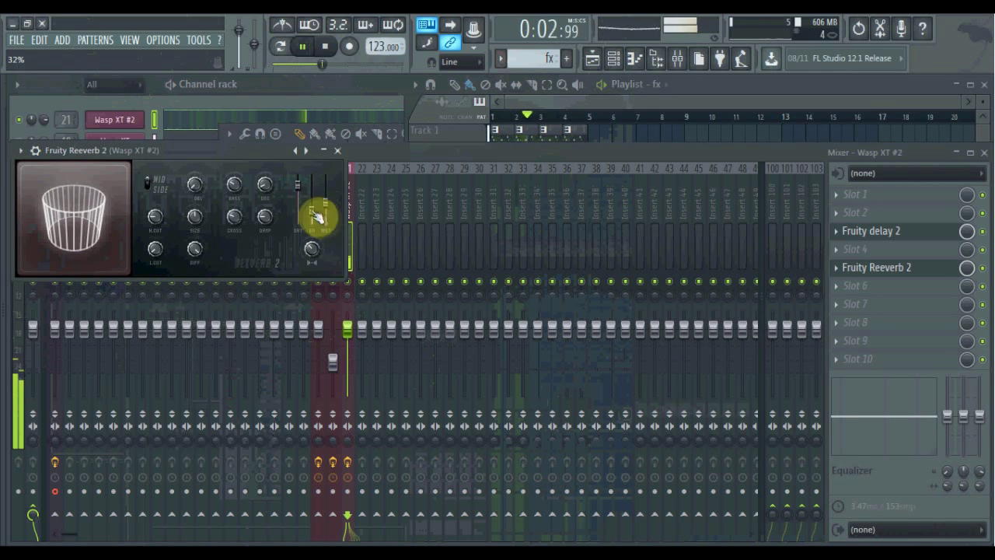
{"action": "left_click", "coordinate": [539, 126]}
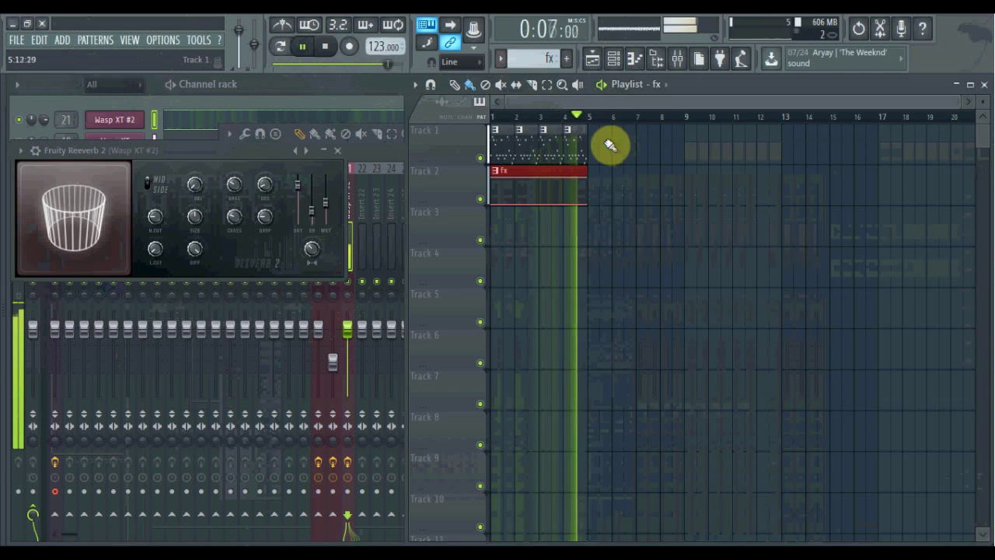
{"action": "key", "text": "space"}
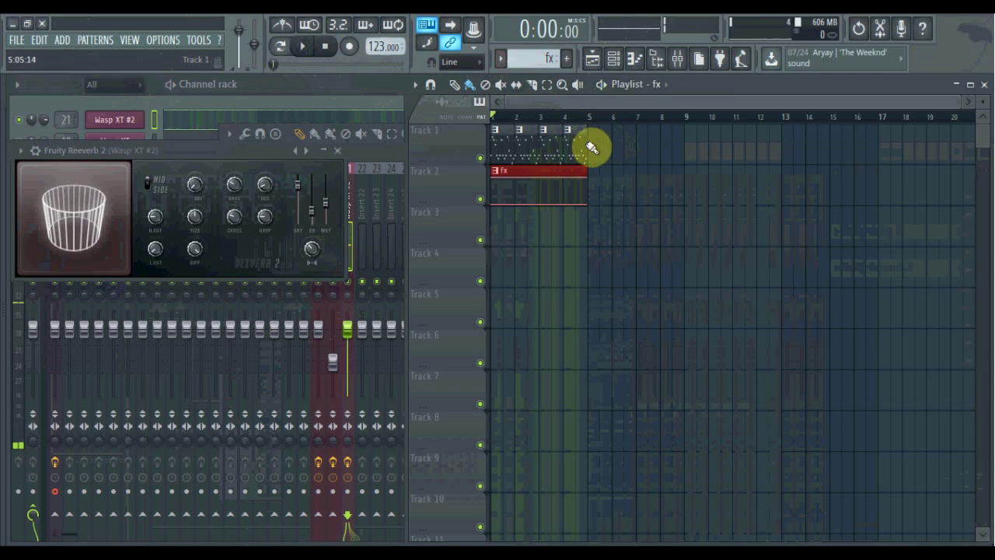
- Open the Wasp XT #2 synth and its piano roll, and examine the pitch of the fx pattern's notes
{"action": "left_click", "coordinate": [366, 94]}
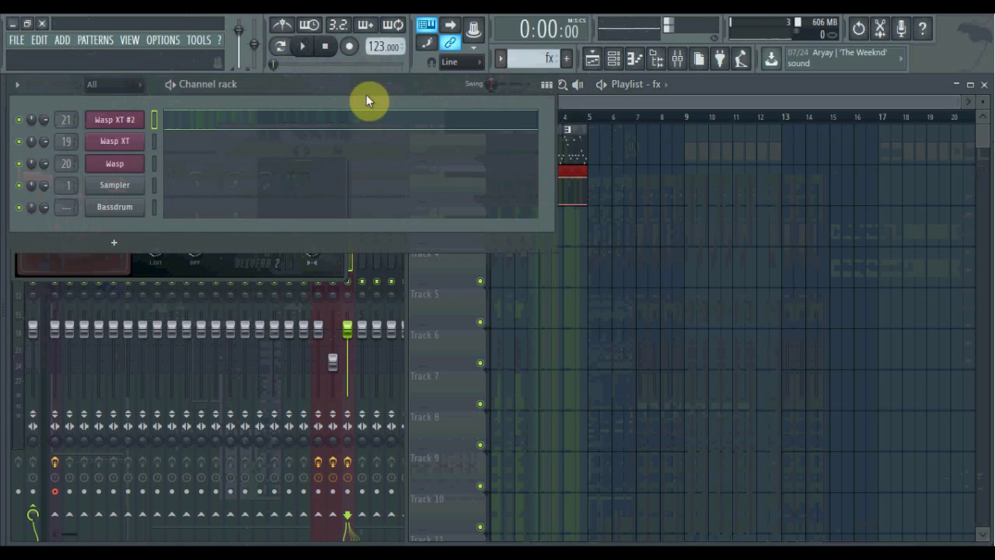
{"action": "left_click", "coordinate": [131, 123]}
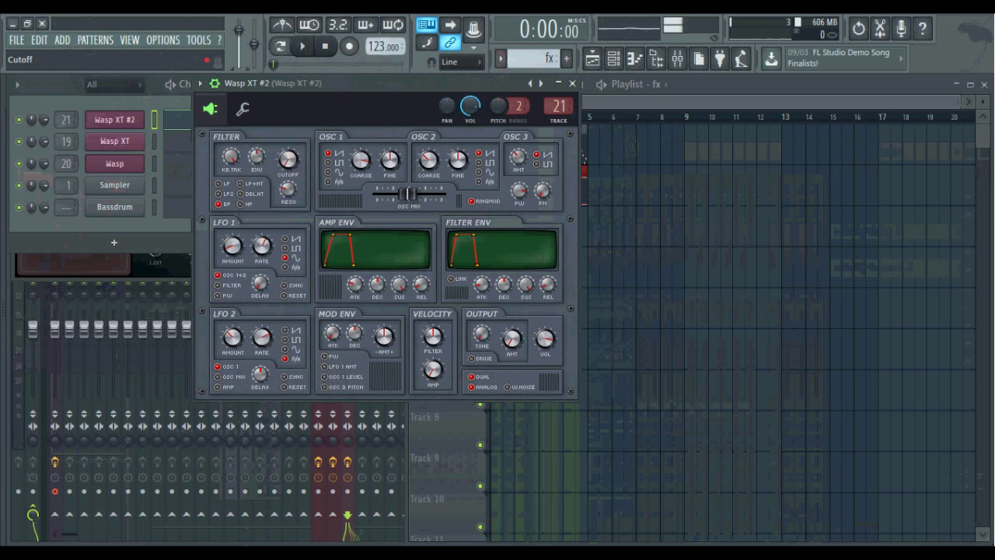
{"action": "left_click", "coordinate": [173, 124]}
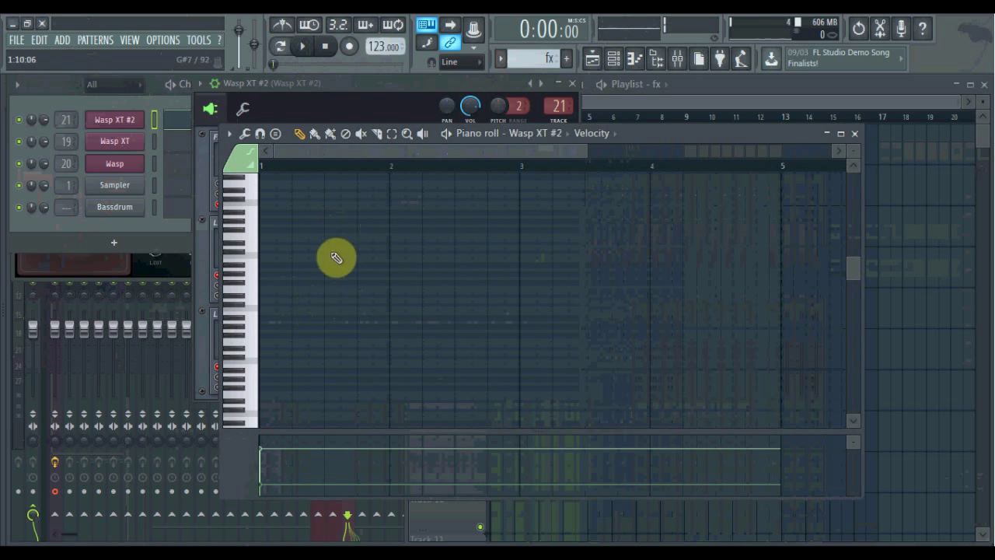
{"action": "scroll", "coordinate": [336, 258], "scroll_direction": "down", "scroll_amount": 4}
{"action": "scroll", "coordinate": [338, 357], "scroll_direction": "up", "scroll_amount": 3}
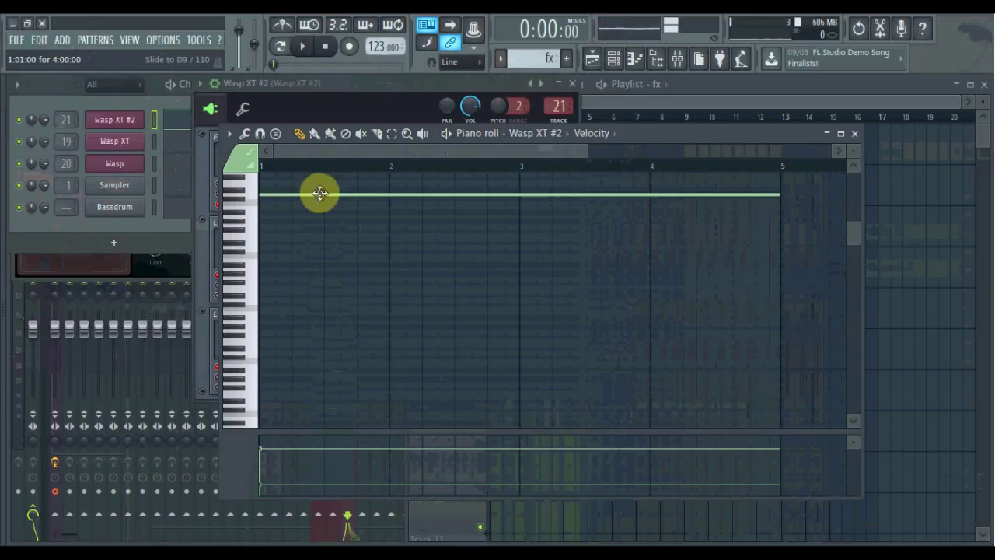
{"action": "scroll", "coordinate": [319, 193], "scroll_direction": "down", "scroll_amount": 3}
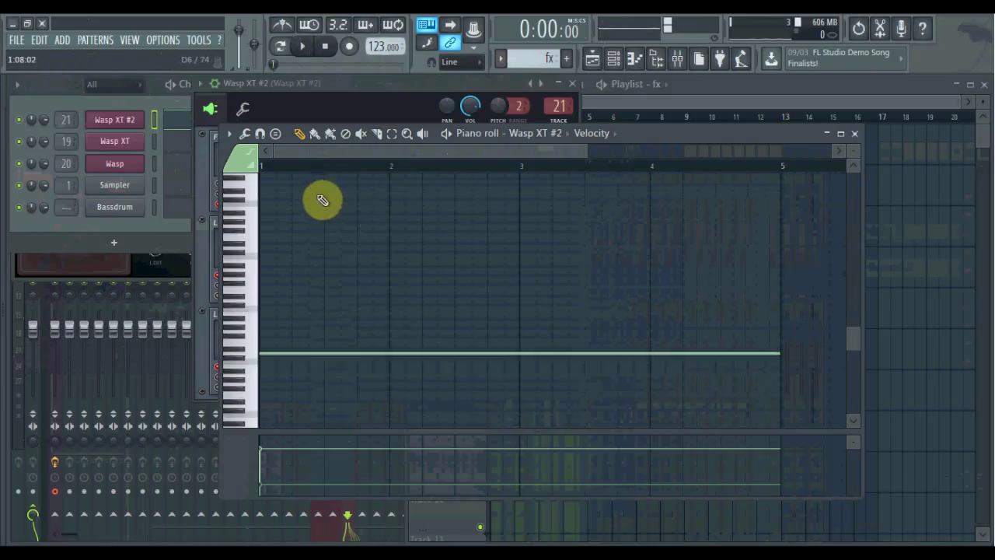
{"action": "scroll", "coordinate": [360, 361], "scroll_direction": "up", "scroll_amount": 3}
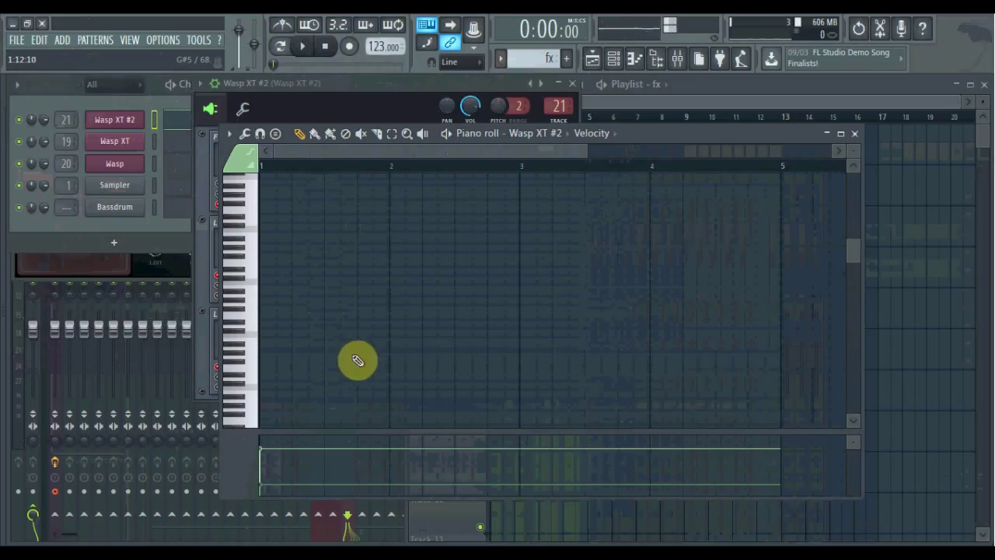
{"action": "scroll", "coordinate": [358, 360], "scroll_direction": "up", "scroll_amount": 3}
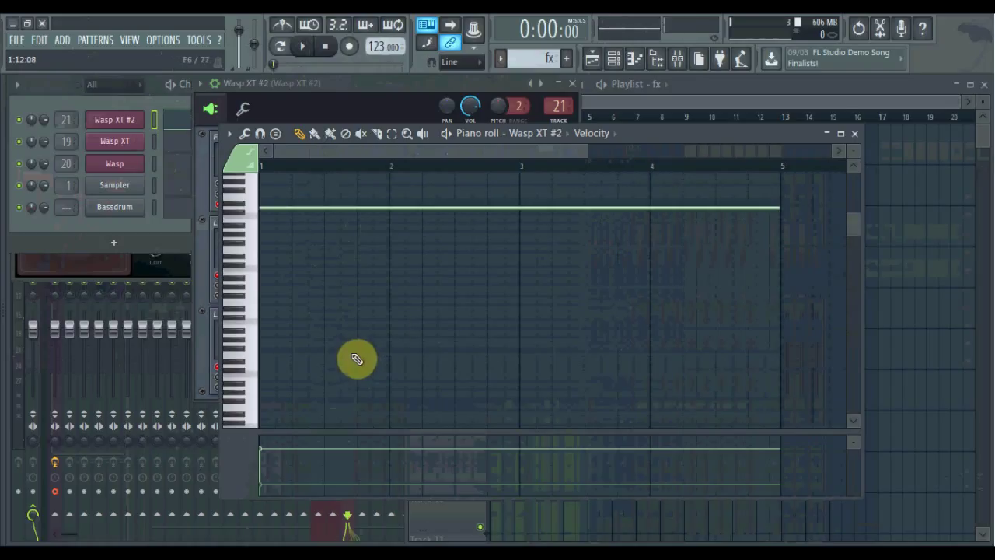
- Return the playlist position to the start and listen to the arrangement with the delay and reverb on the fx clip
{"action": "left_click", "coordinate": [821, 93]}
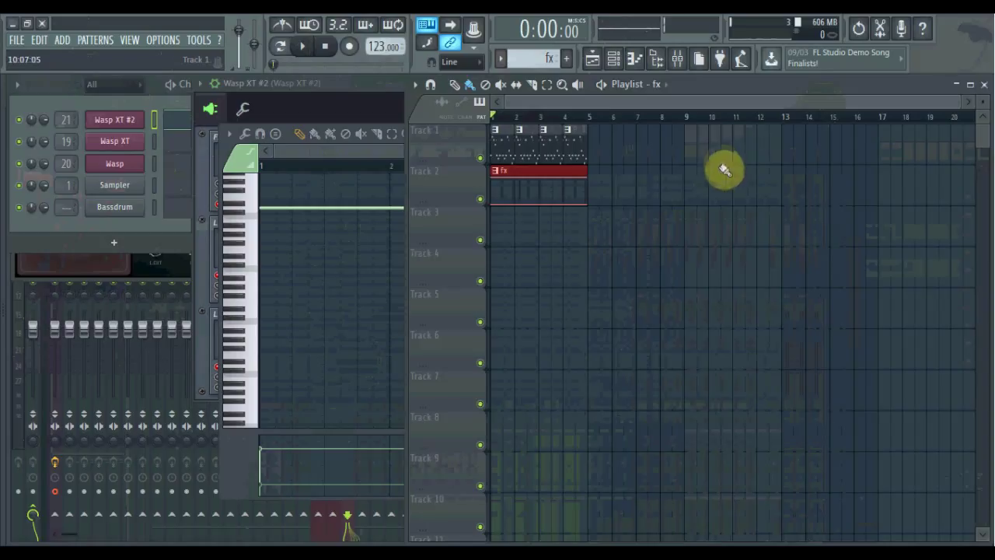
{"action": "left_click", "coordinate": [563, 118]}
{"action": "left_click_drag", "start_coordinate": [563, 118], "coordinate": [456, 126]}
{"action": "left_click", "coordinate": [548, 120]}
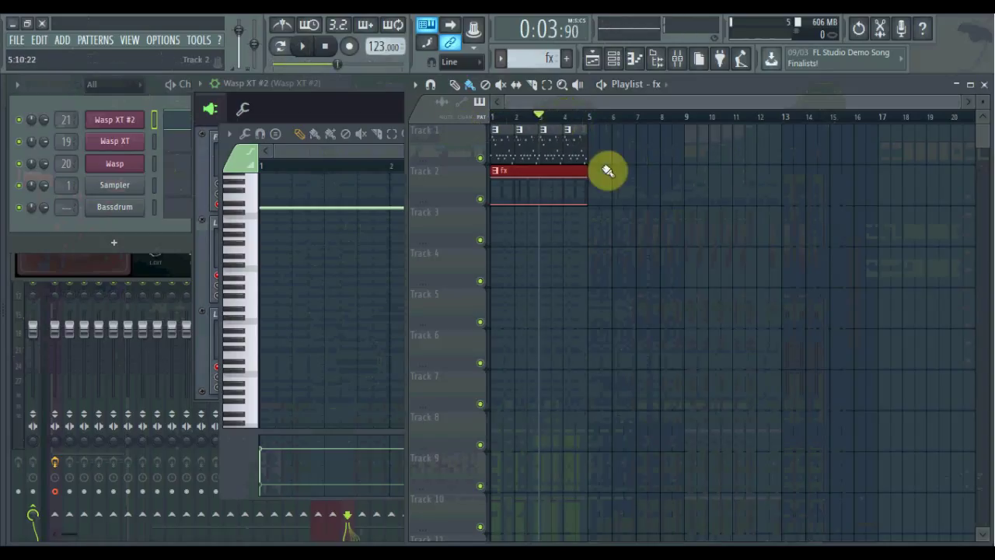
{"action": "left_click_drag", "start_coordinate": [515, 119], "coordinate": [484, 124]}
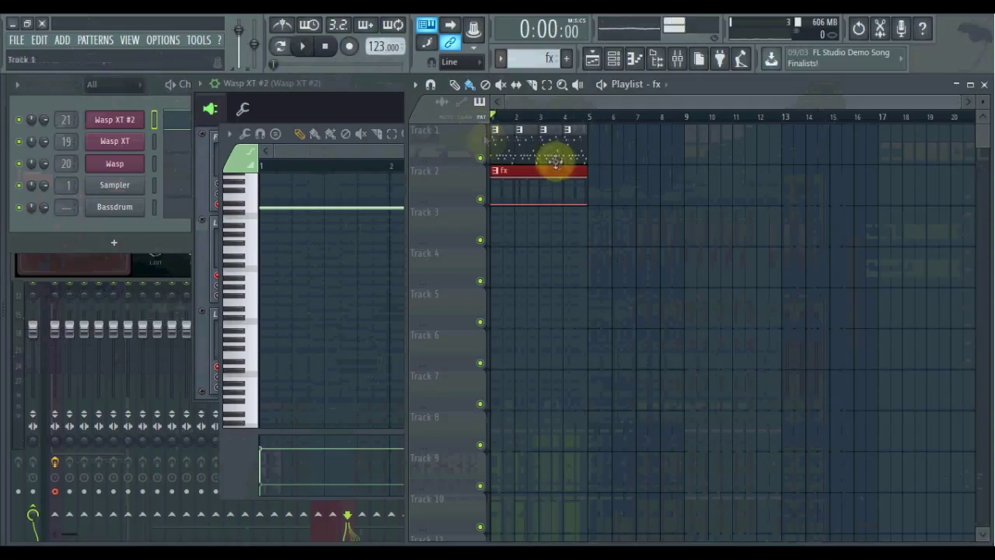
{"action": "key", "text": "space"}
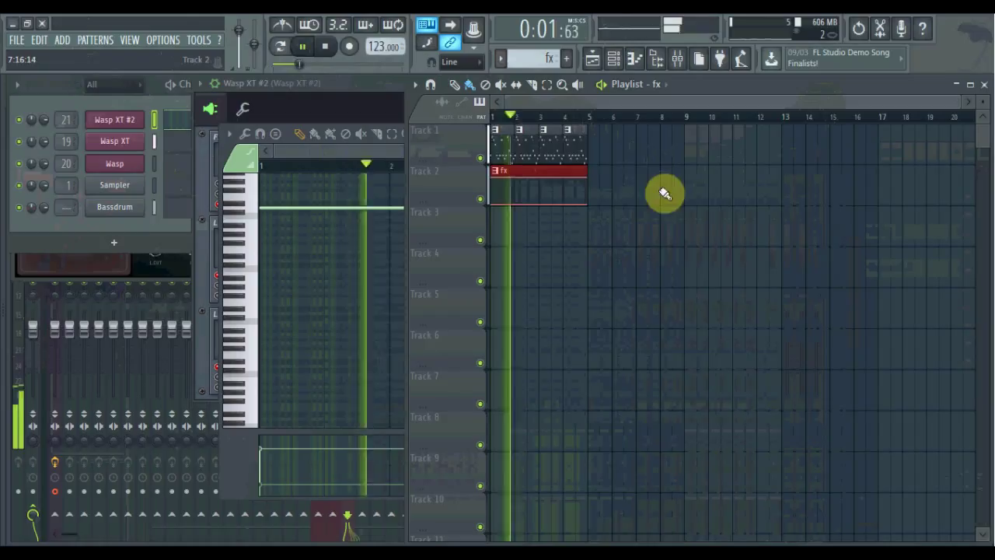
- Stop playback near bar 4, and shorten the fx clip on Track 2 to two bars starting at bar 3
{"action": "left_click", "coordinate": [573, 118]}
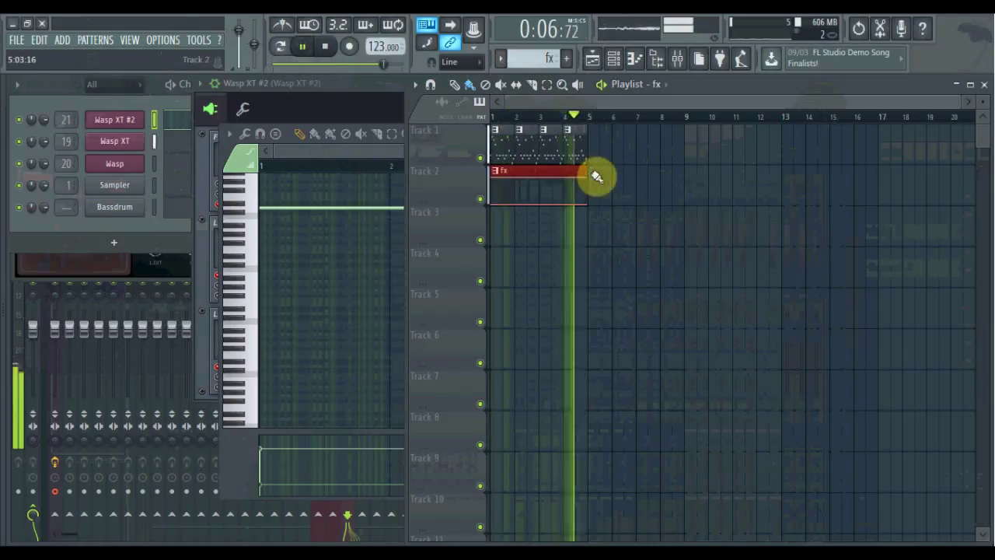
{"action": "key", "text": "space"}
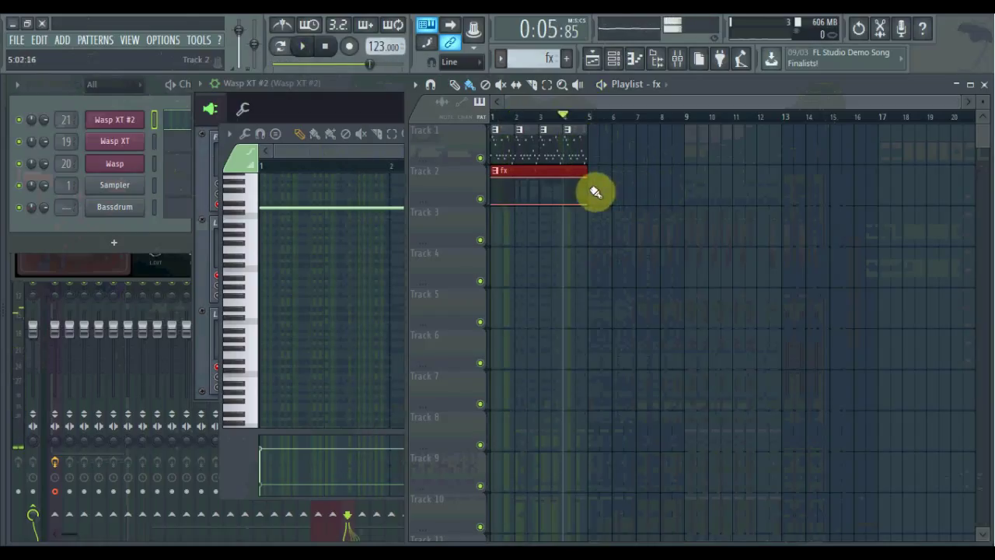
{"action": "left_click_drag", "start_coordinate": [595, 192], "coordinate": [544, 178]}
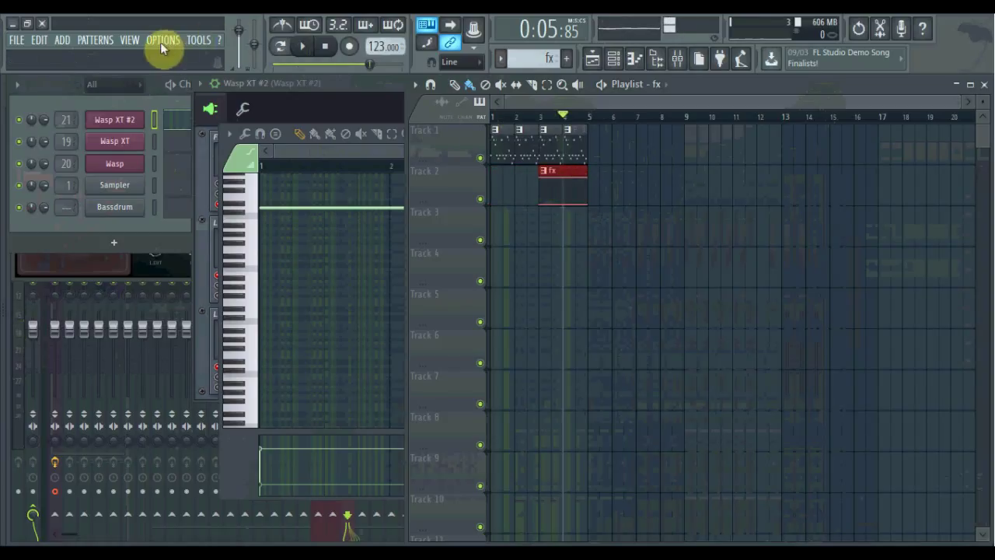
- Examine the audio, general and MIDI settings, and close the settings
{"action": "left_click", "coordinate": [162, 40]}
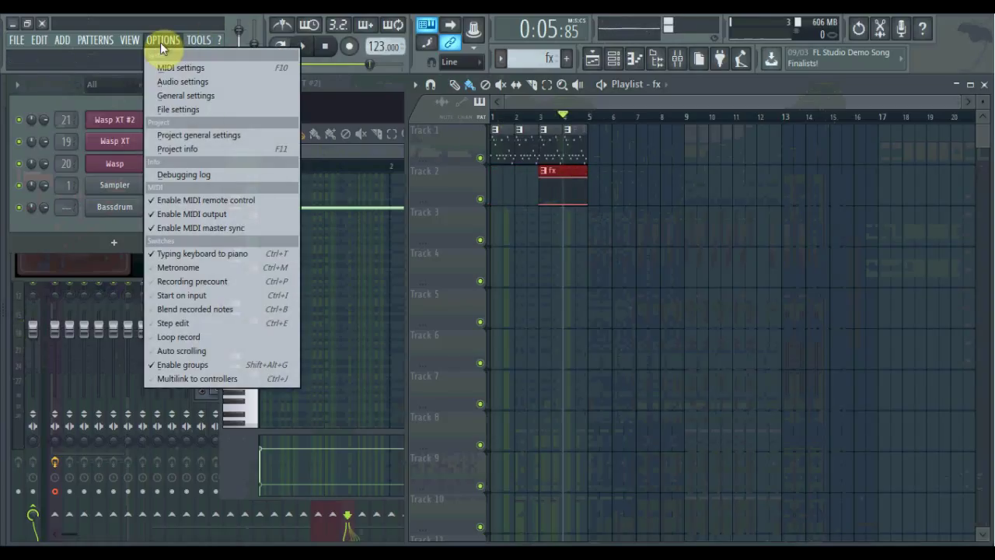
{"action": "left_click", "coordinate": [180, 81]}
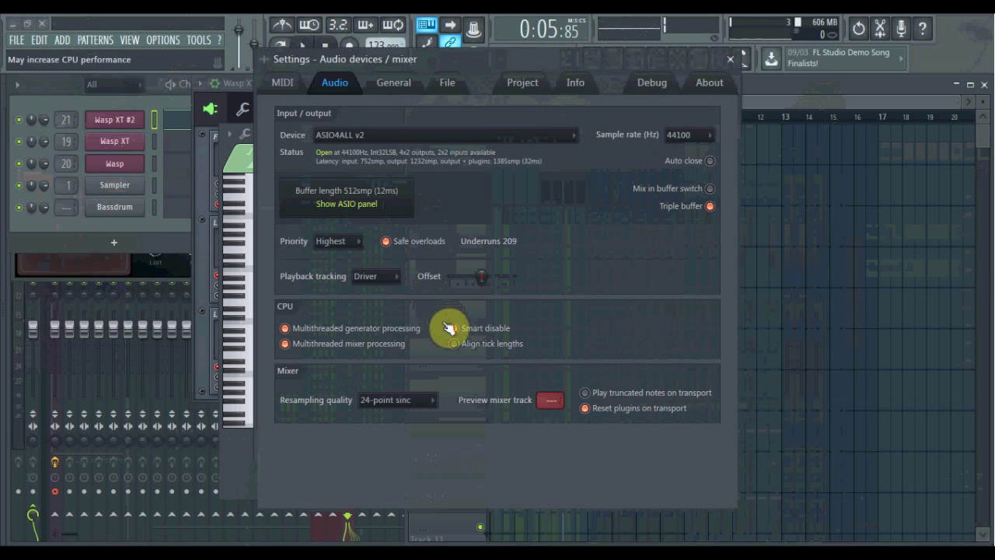
{"action": "left_click", "coordinate": [383, 87]}
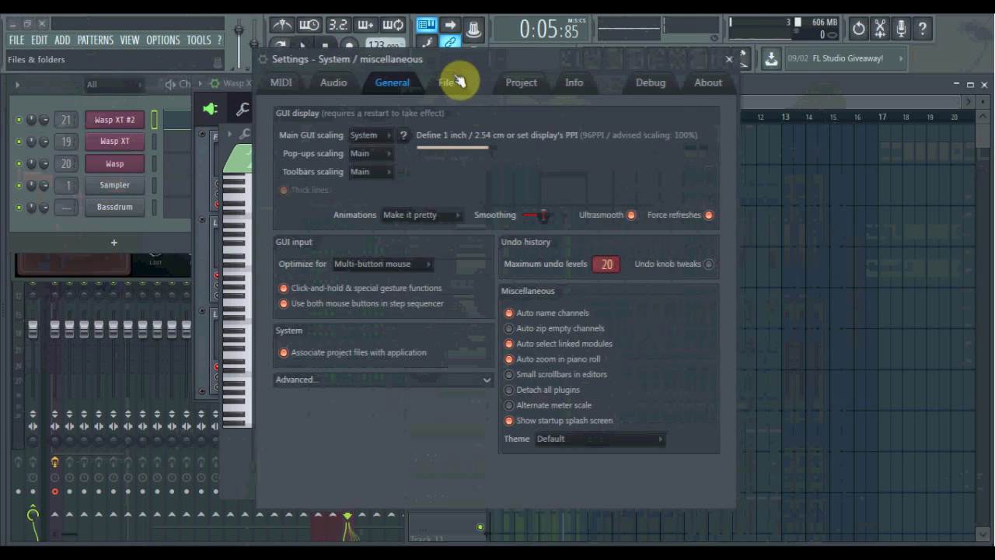
{"action": "left_click", "coordinate": [287, 86]}
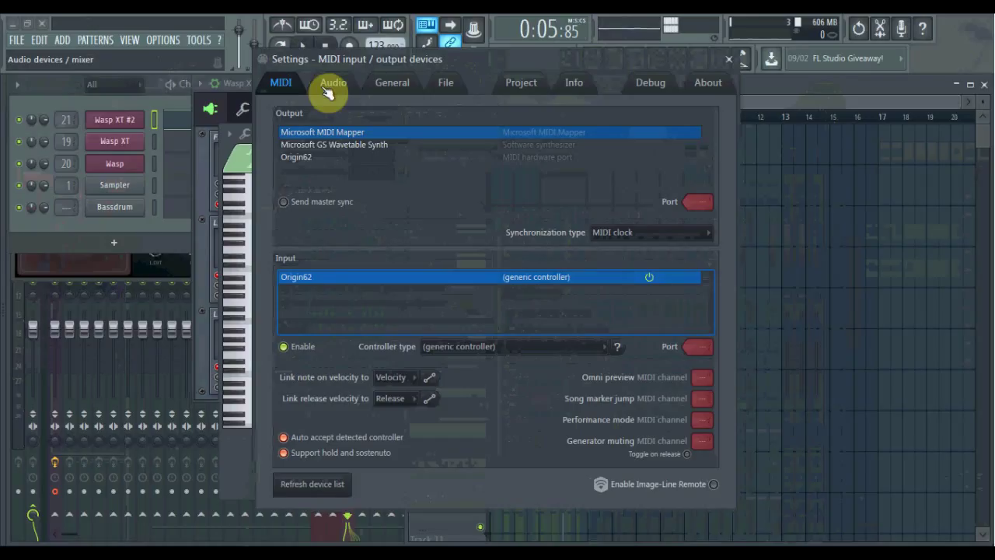
{"action": "left_click", "coordinate": [327, 89]}
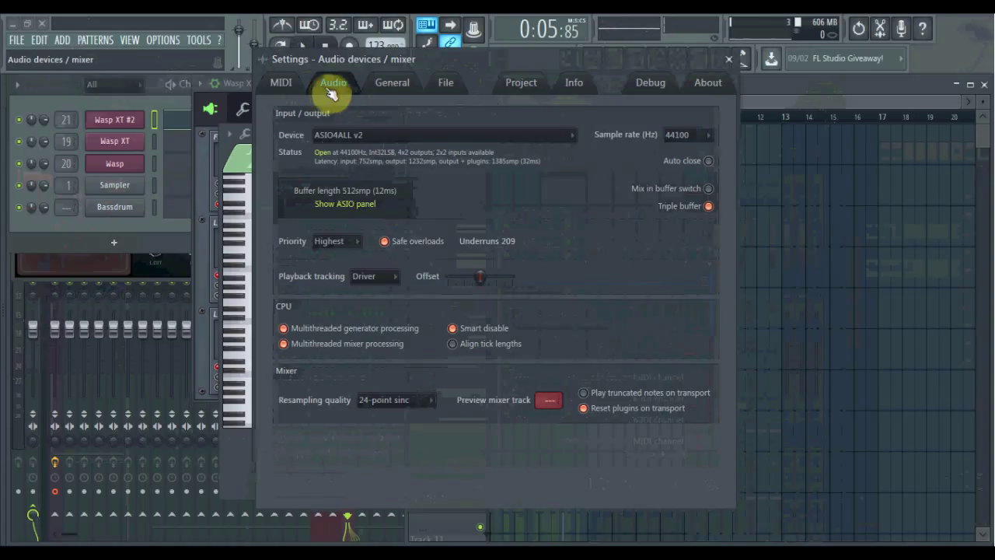
{"action": "left_click", "coordinate": [383, 83]}
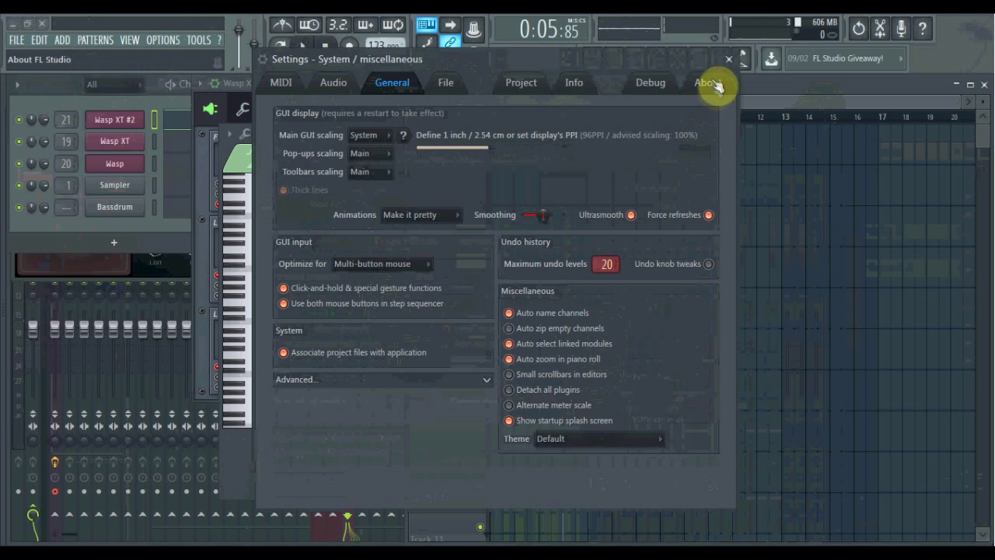
{"action": "left_click", "coordinate": [730, 60]}
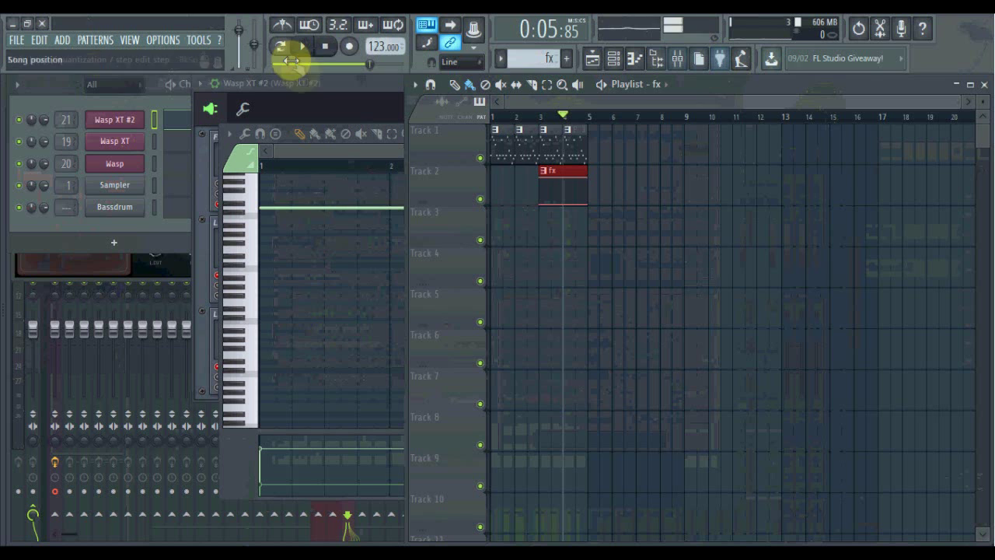
{"action": "left_click", "coordinate": [131, 40]}
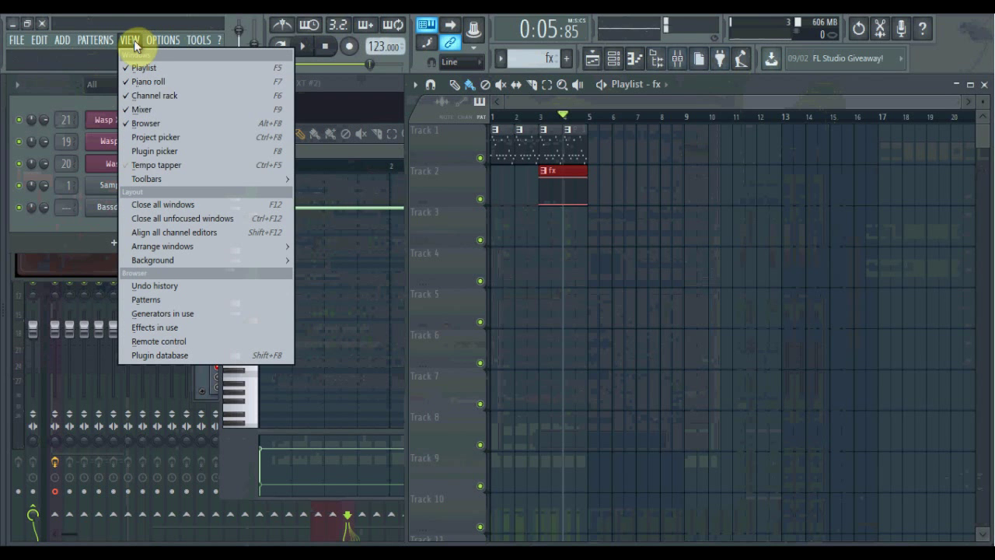
{"action": "left_click", "coordinate": [353, 150]}
{"action": "left_click", "coordinate": [230, 135]}
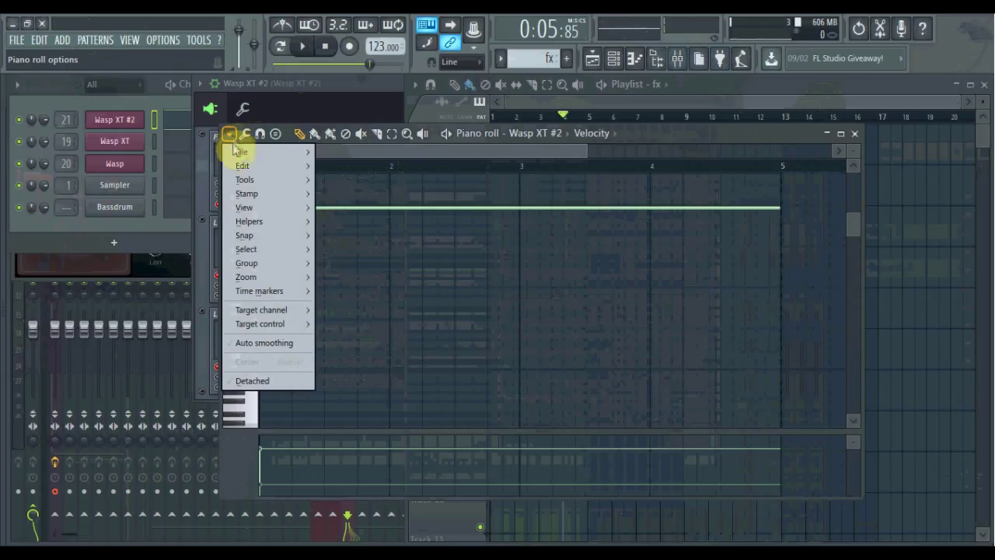
{"action": "mouse_move", "coordinate": [258, 167]}
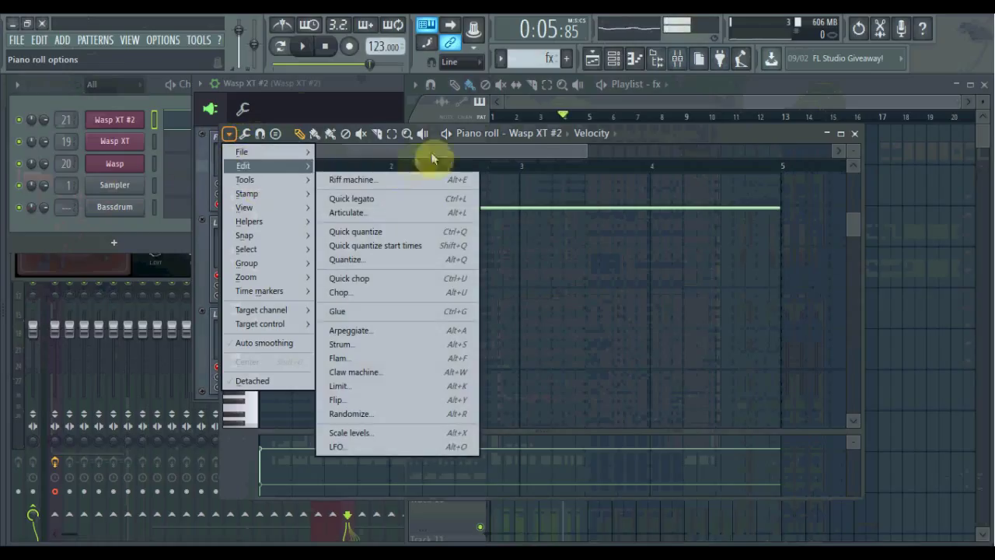
{"action": "left_click", "coordinate": [162, 39]}
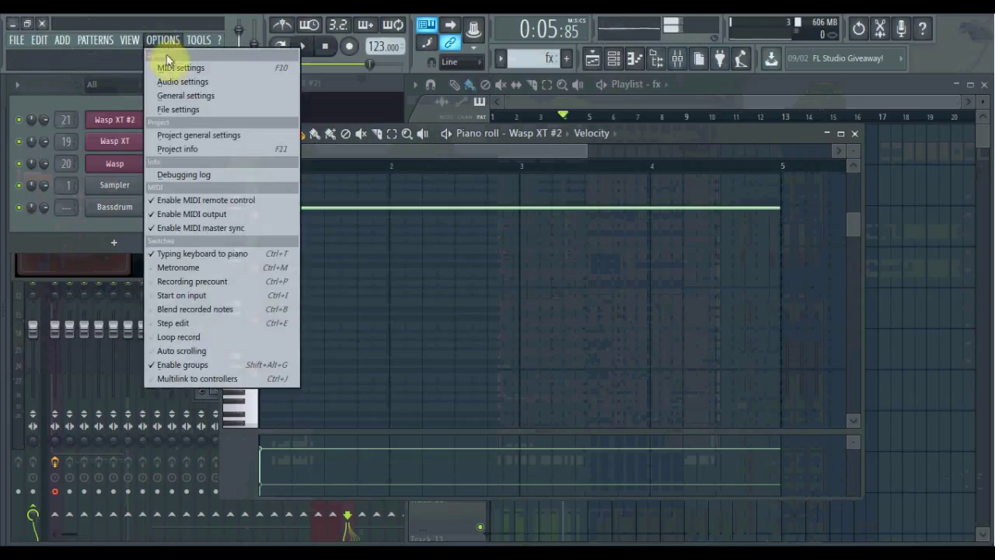
- Reset the playlist position to bar 3 and extend the fx clip on Track 2 to span bars 1 to 4
{"action": "left_click", "coordinate": [670, 99]}
{"action": "left_click", "coordinate": [545, 118]}
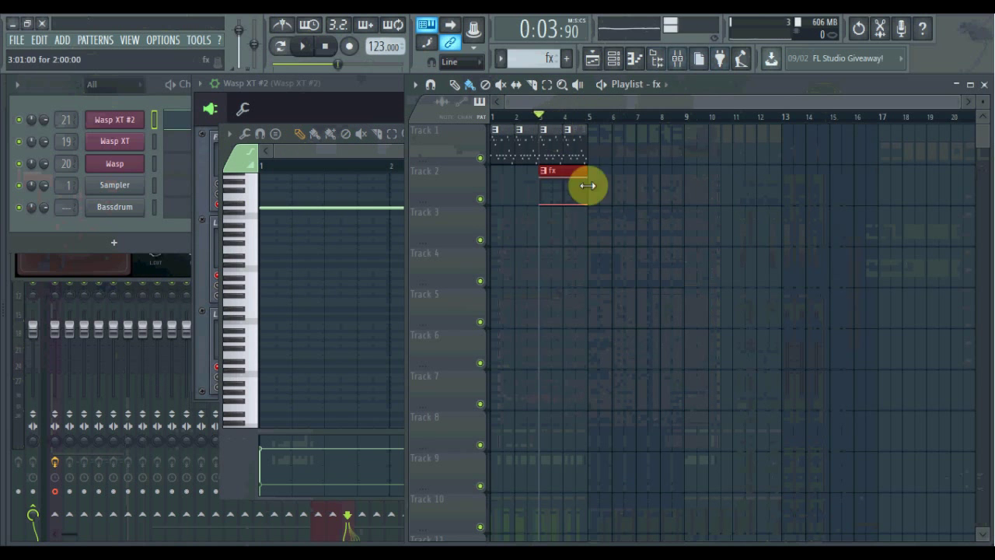
{"action": "left_click_drag", "start_coordinate": [587, 185], "coordinate": [560, 193]}
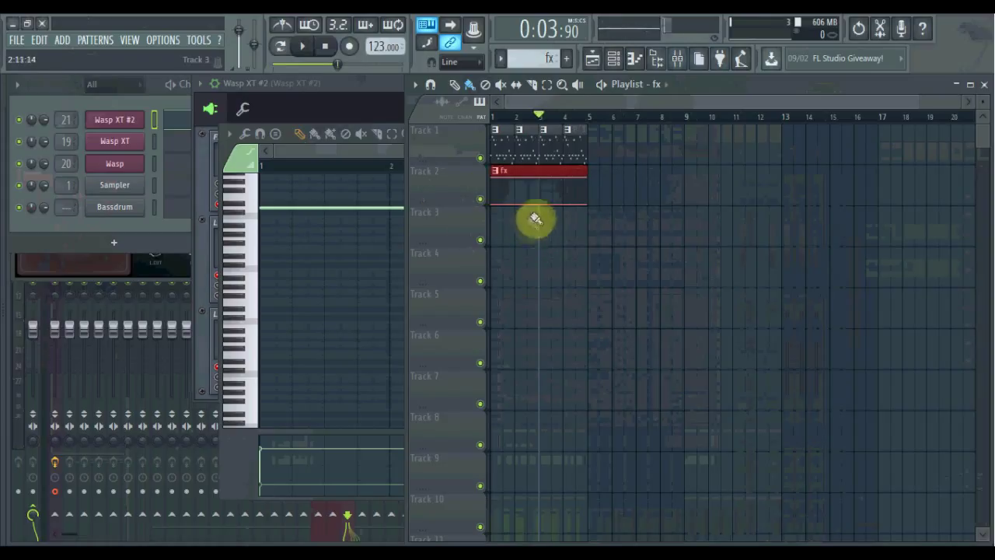
- Split the fx clip on Track 2 at bar 3, move its second half to bar 4, and listen to the arrangement
{"action": "left_click_drag", "start_coordinate": [537, 223], "coordinate": [582, 197]}
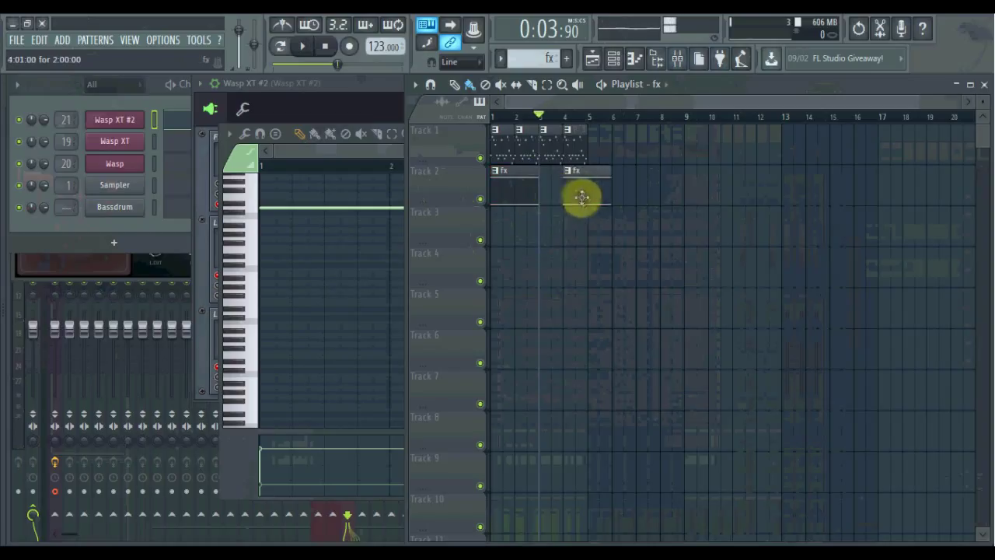
{"action": "key", "text": "space"}
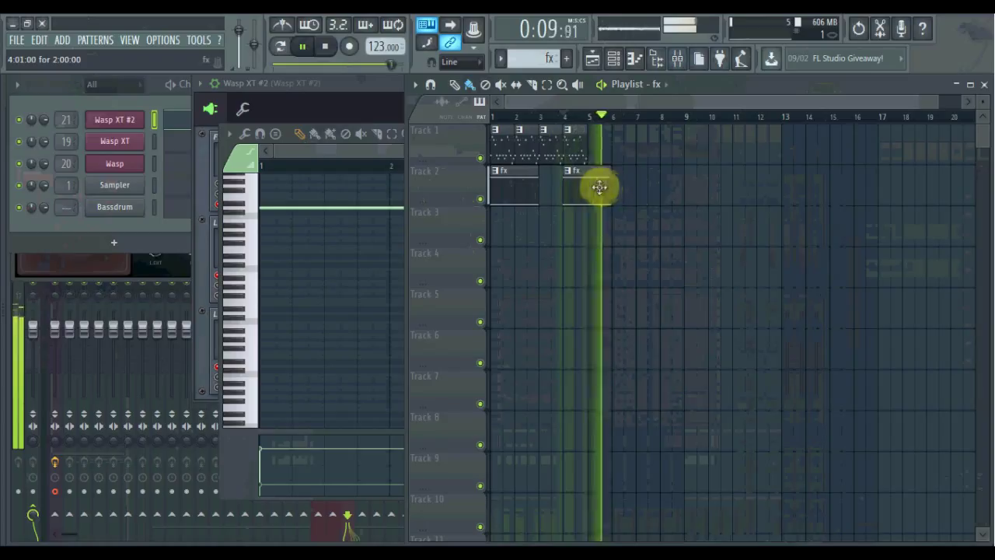
{"action": "key", "text": "space"}
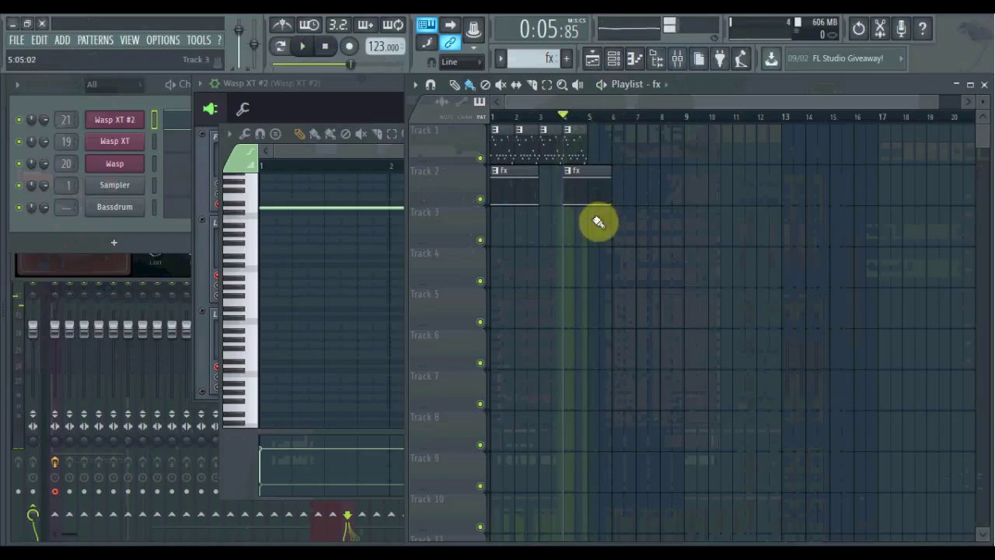
- Slice the last half bar off the second fx clip, delete that piece, and listen to the shortened clip
{"action": "right_click", "coordinate": [601, 204], "text": "shift"}
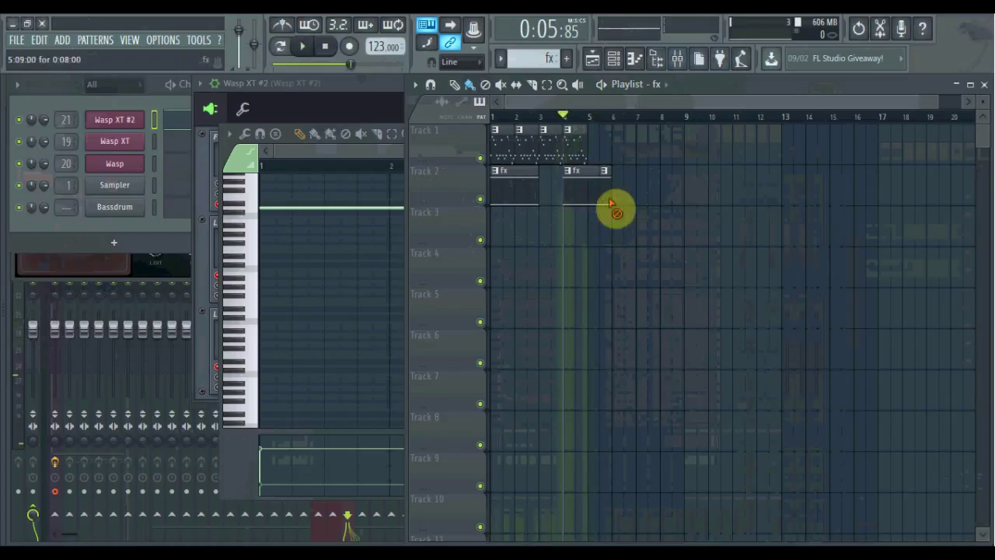
{"action": "right_click", "coordinate": [610, 203]}
{"action": "key", "text": "space"}
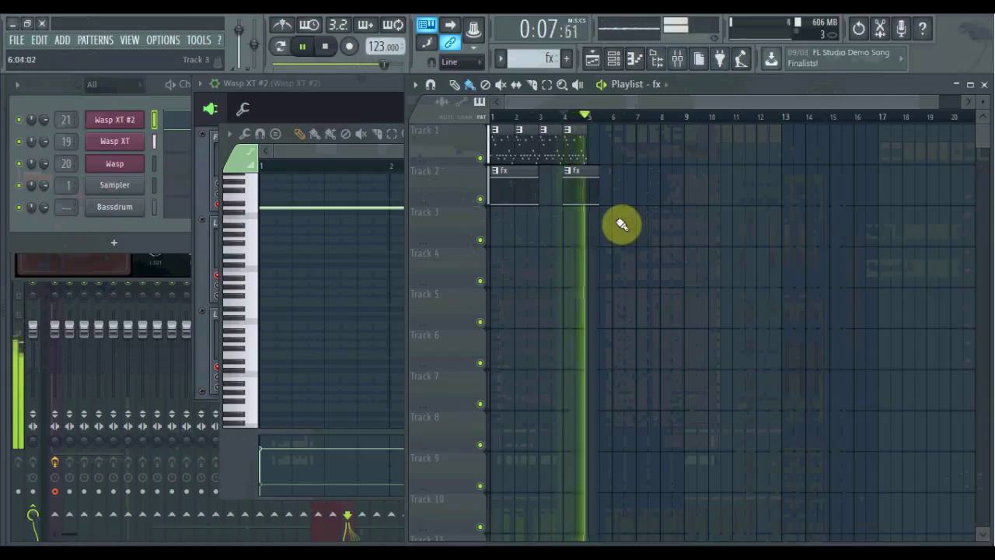
{"action": "key", "text": "space"}
- Remove the second fx clip from Track 2 and extend the first one to the start of bar 5
{"action": "left_click_drag", "start_coordinate": [593, 194], "coordinate": [578, 196]}
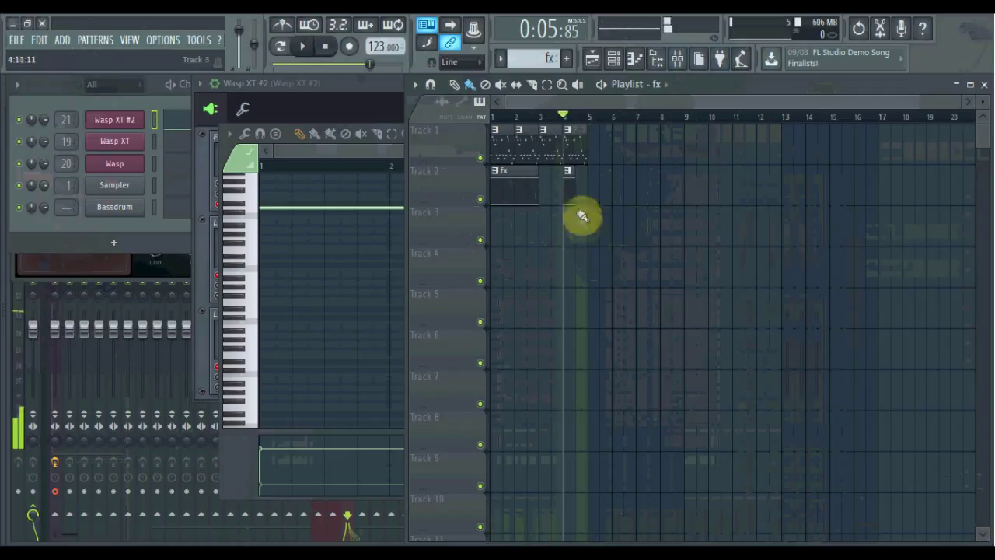
{"action": "right_click", "coordinate": [570, 191]}
{"action": "mouse_move", "coordinate": [536, 201]}
{"action": "left_mouse_down"}
{"action": "mouse_move", "coordinate": [601, 202]}
{"action": "mouse_move", "coordinate": [592, 203]}
{"action": "left_mouse_up"}
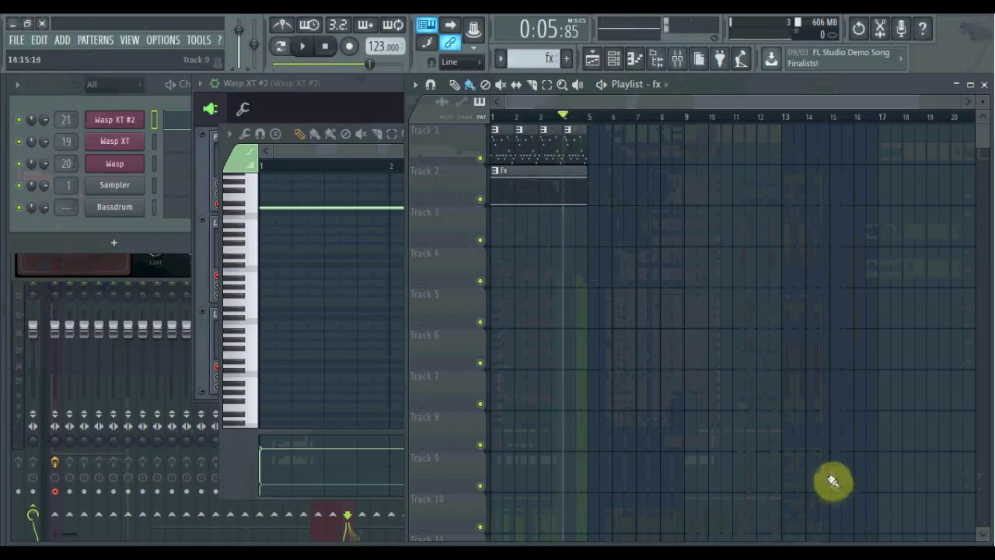
{"action": "left_click", "coordinate": [831, 542]}
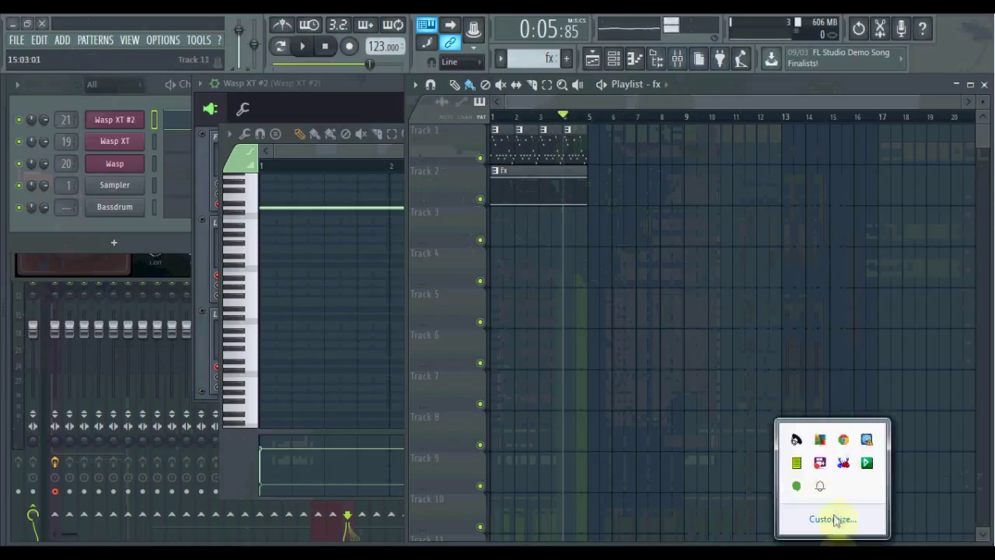
{"action": "right_click", "coordinate": [823, 465]}
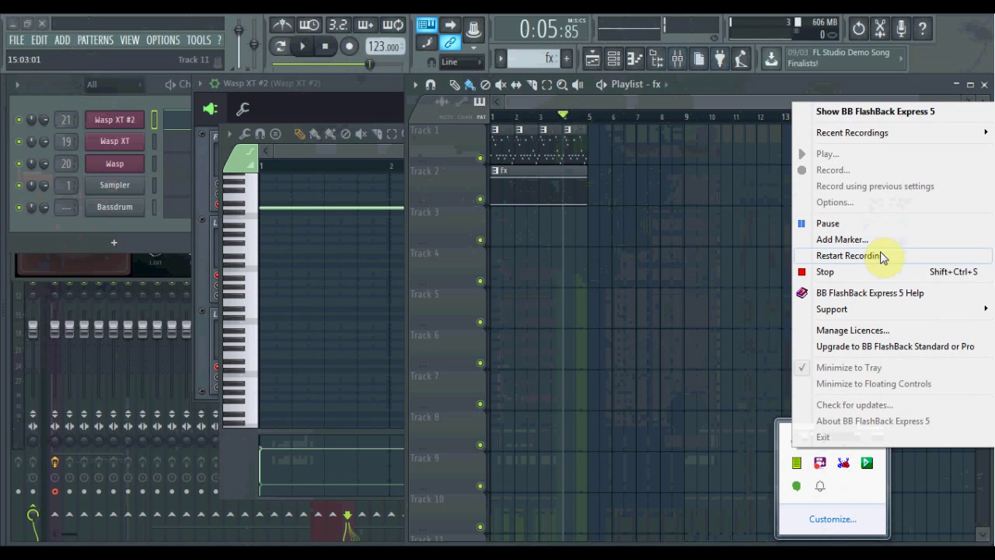
{"action": "left_click", "coordinate": [890, 112]}
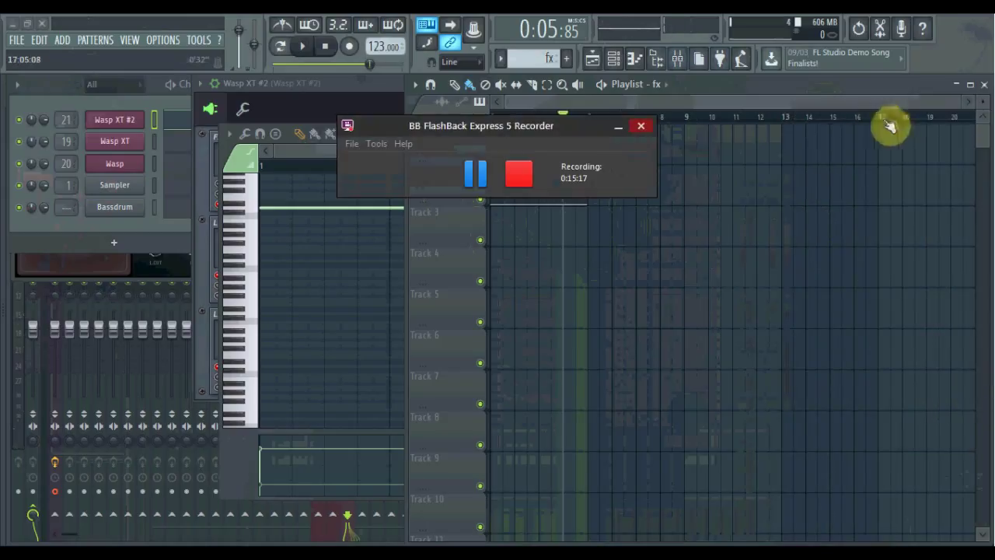
{"action": "left_click_drag", "start_coordinate": [589, 127], "coordinate": [583, 144]}
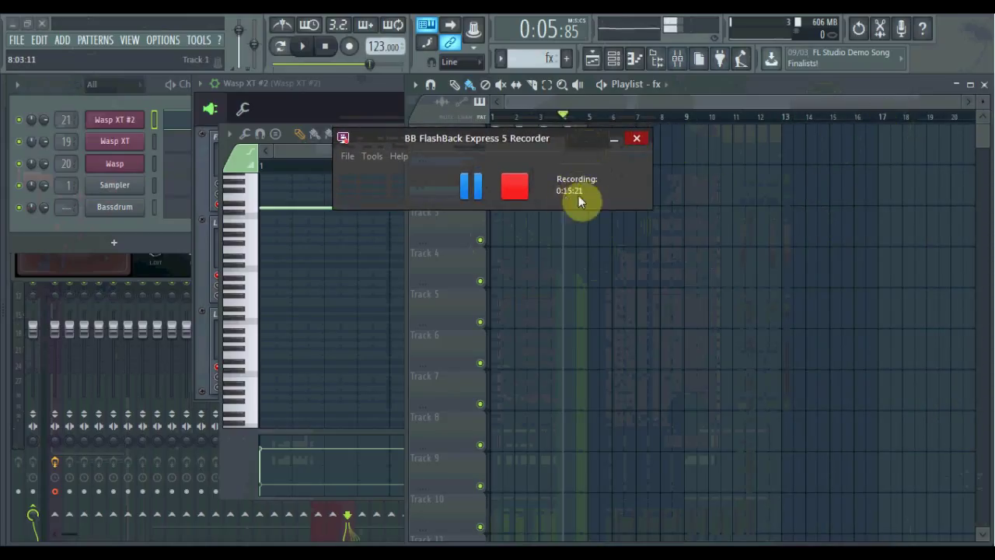
{"action": "left_click_drag", "start_coordinate": [581, 145], "coordinate": [578, 154]}
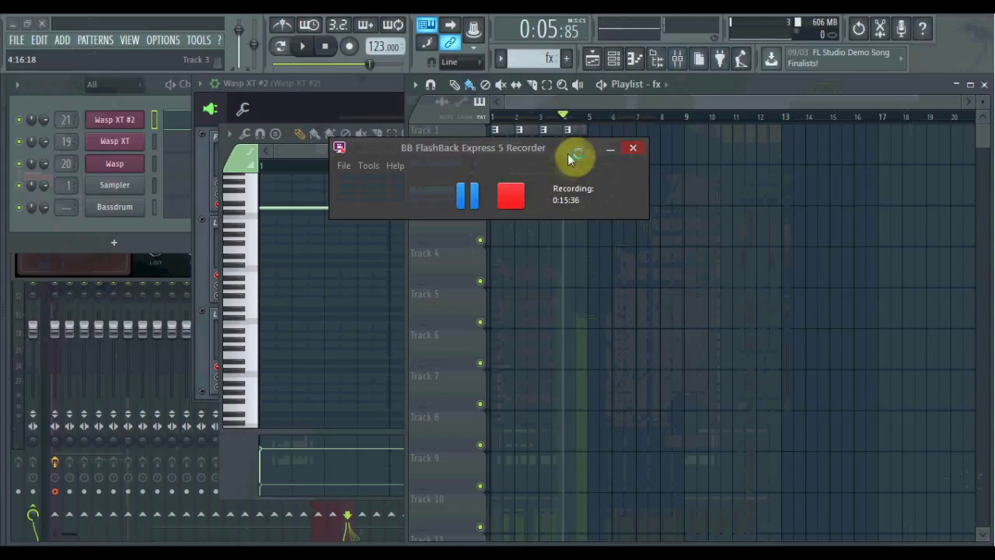
{"action": "left_click_drag", "start_coordinate": [567, 154], "coordinate": [568, 162]}
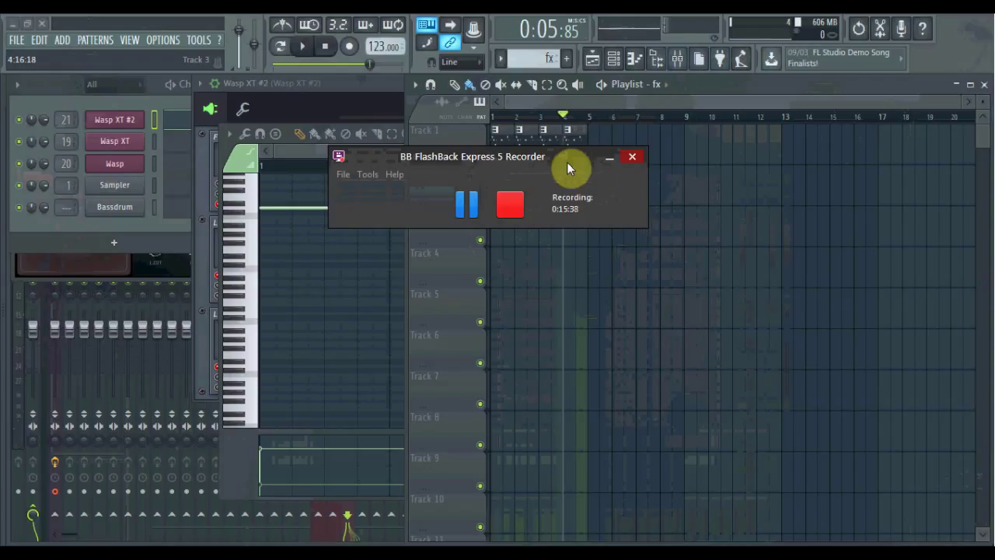